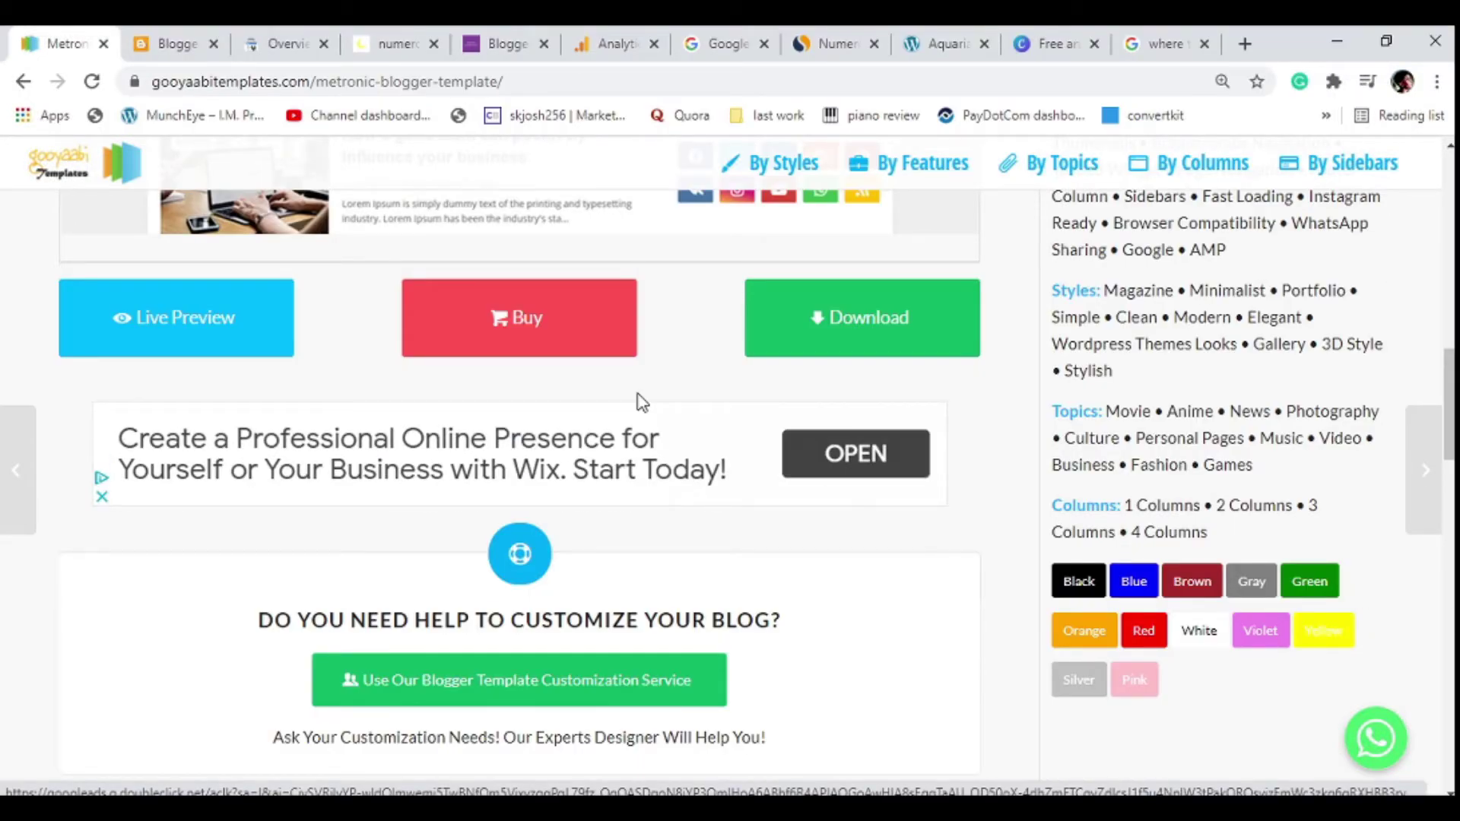
pyautogui.scroll(2, 639, 399)
pyautogui.scroll(4, 642, 402)
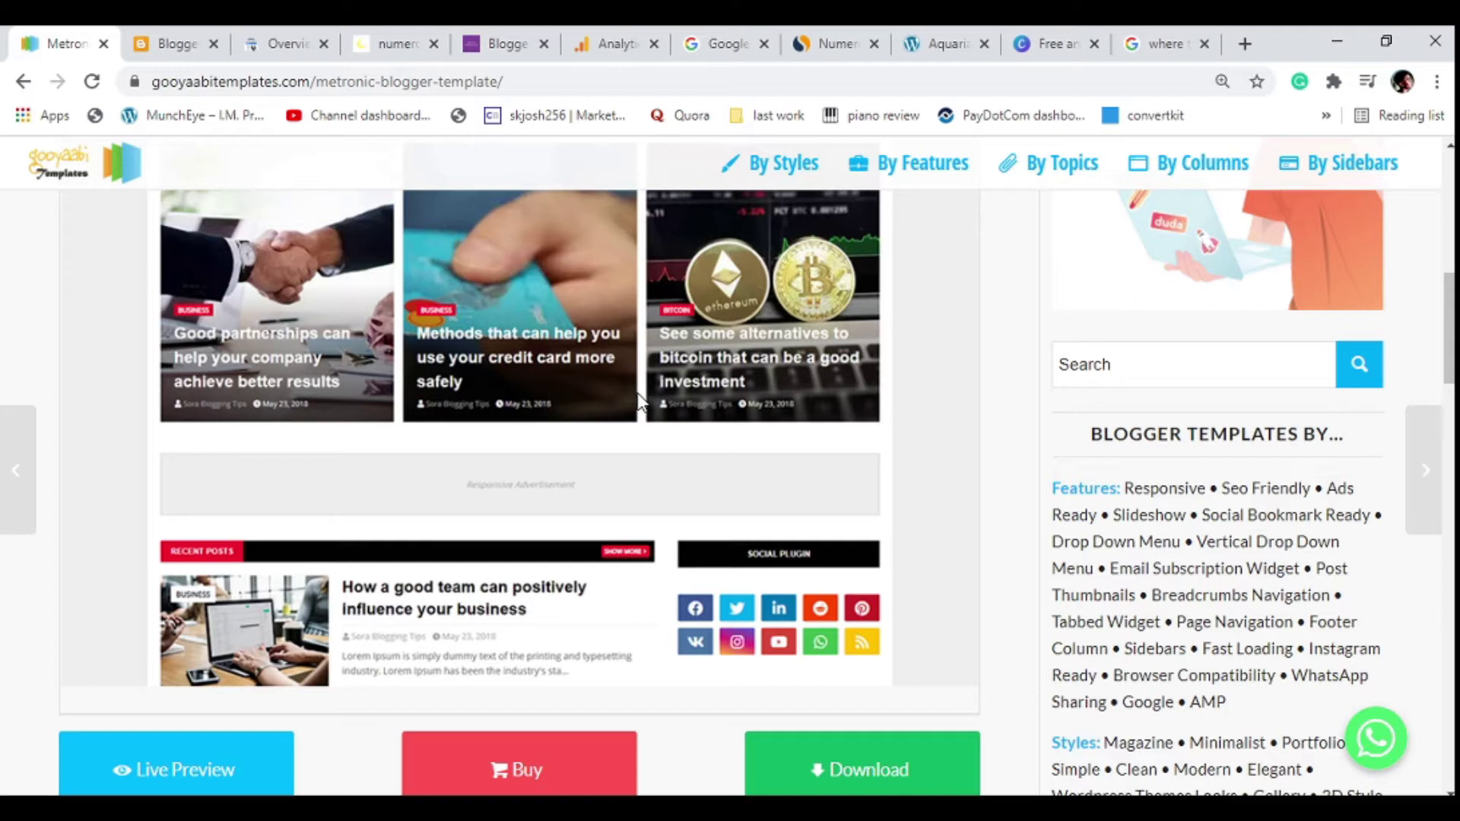
pyautogui.scroll(5, 812, 371)
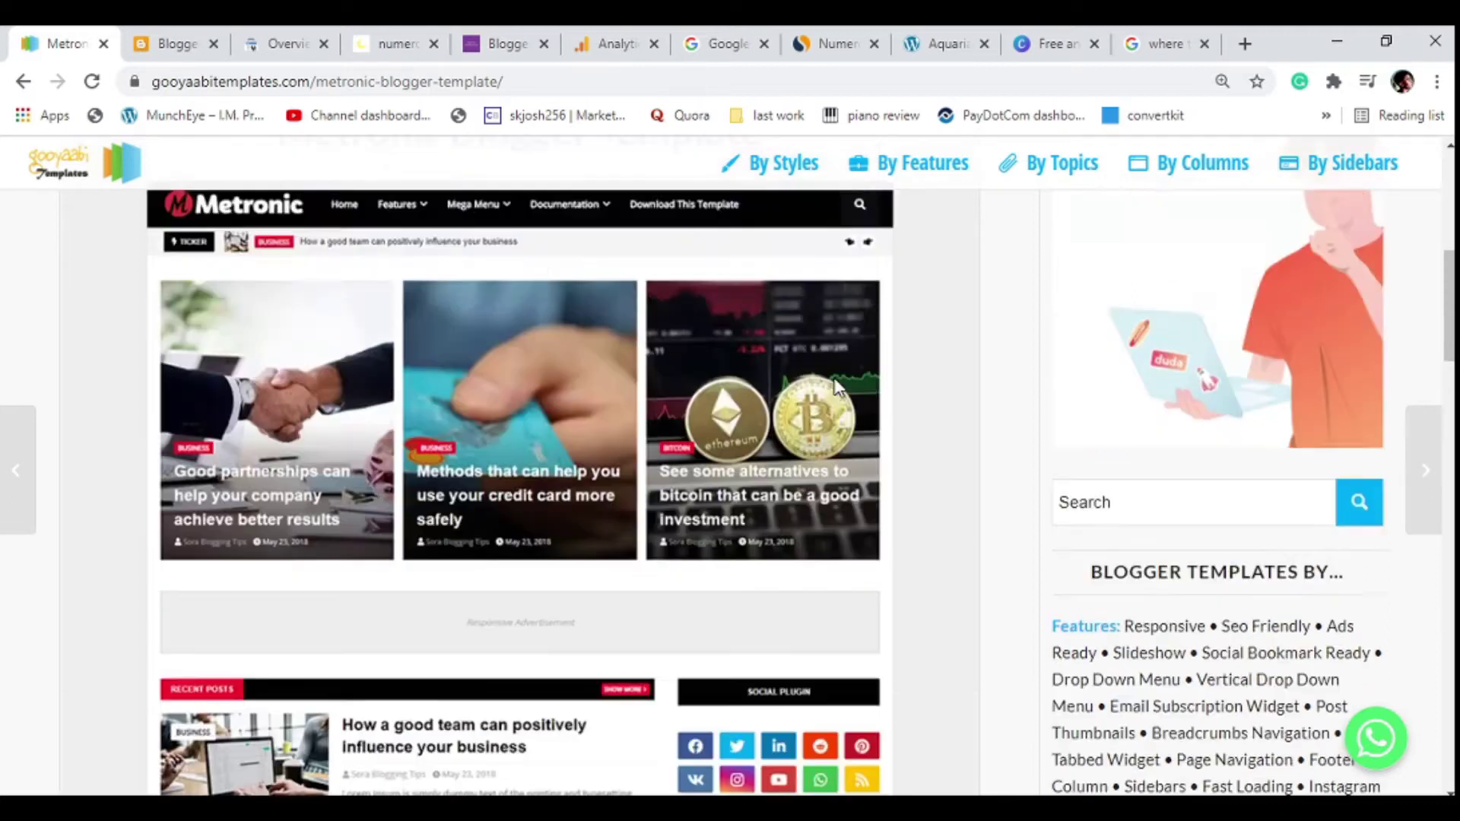
pyautogui.scroll(-3, 836, 384)
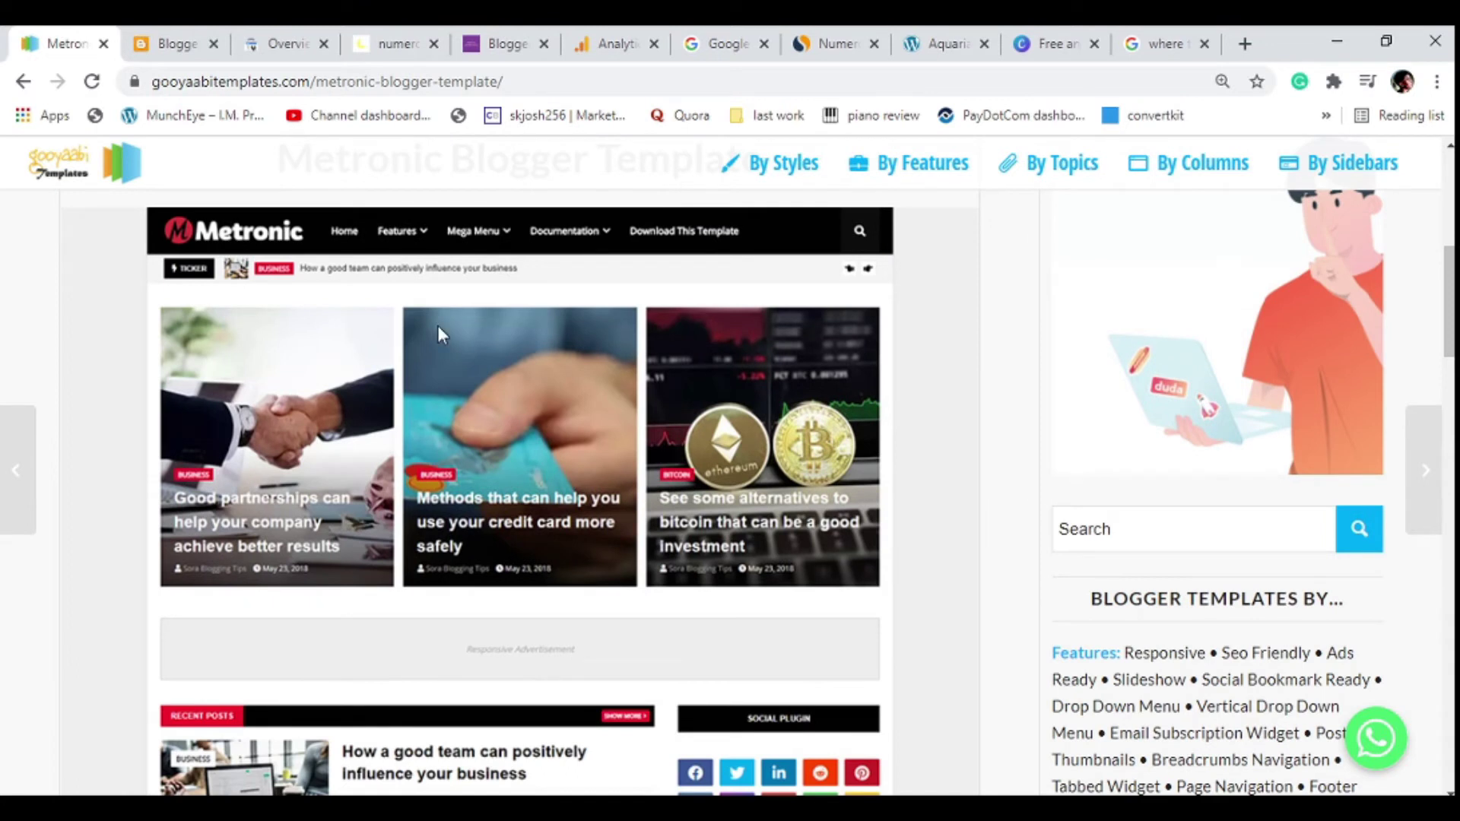
pyautogui.scroll(4, 438, 327)
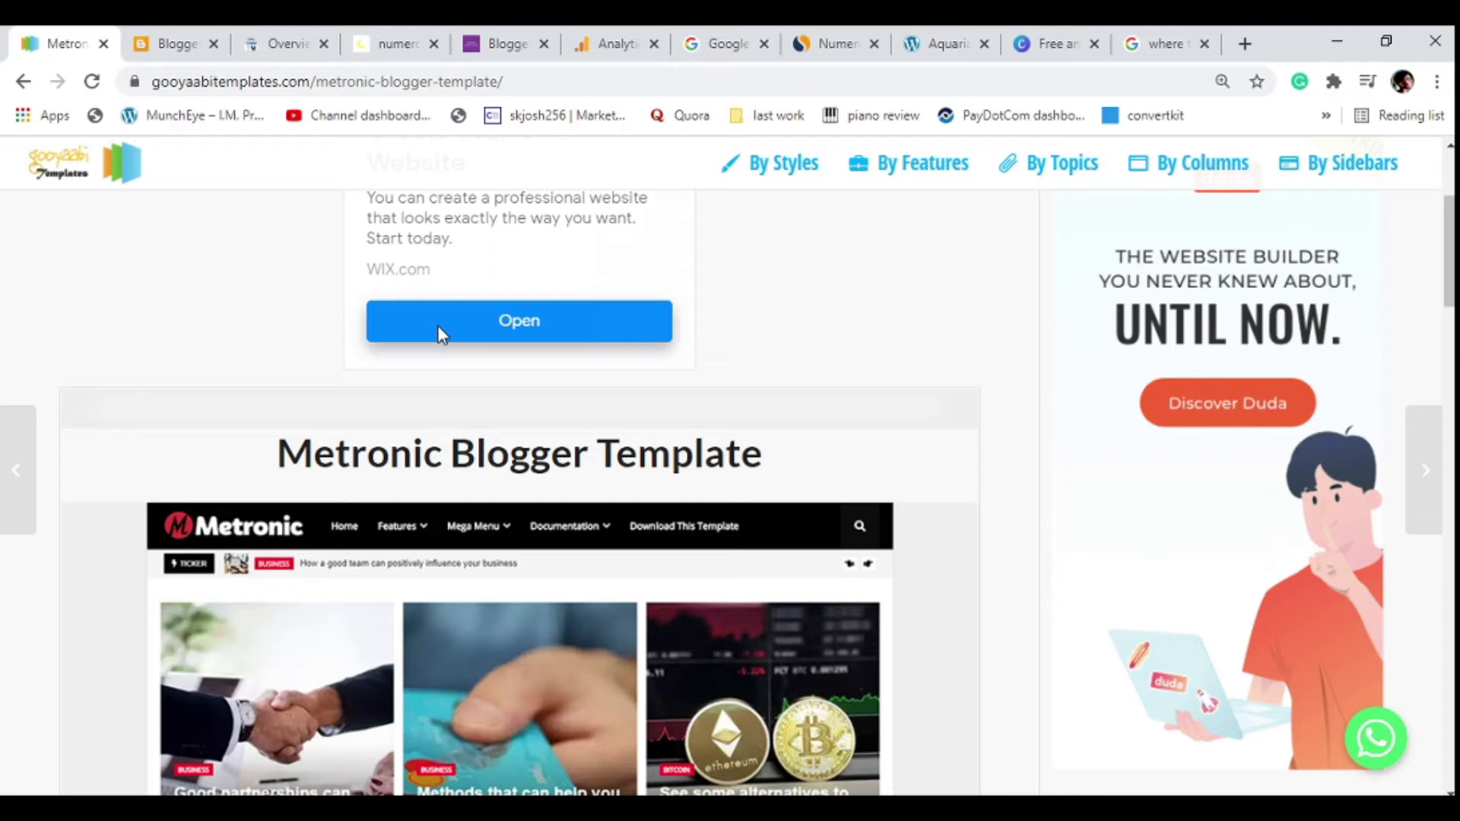
# Switch to Blogger and open the Basic section of the blog's settings.
pyautogui.click(146, 44)
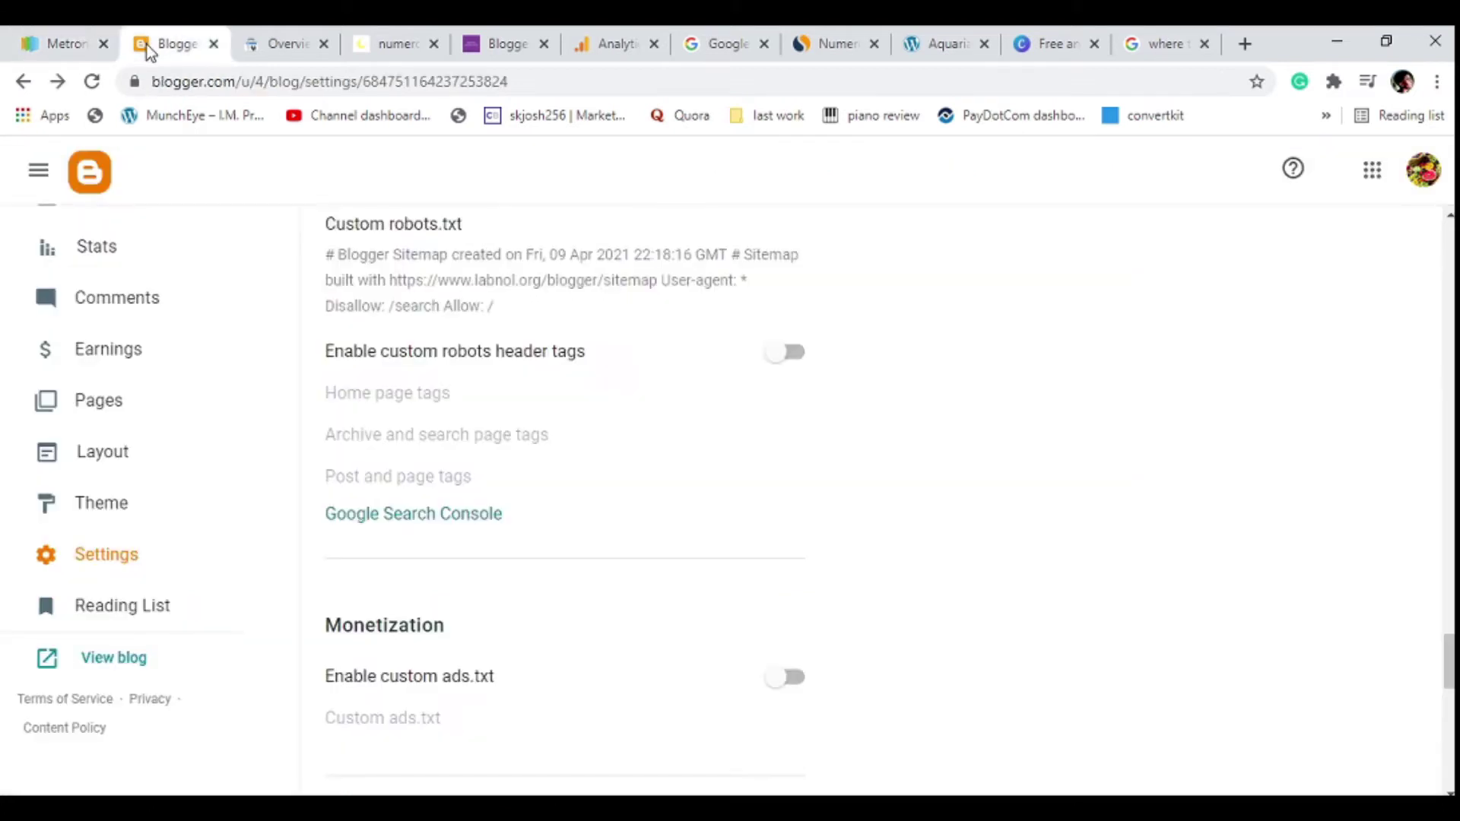
pyautogui.scroll(15, 567, 430)
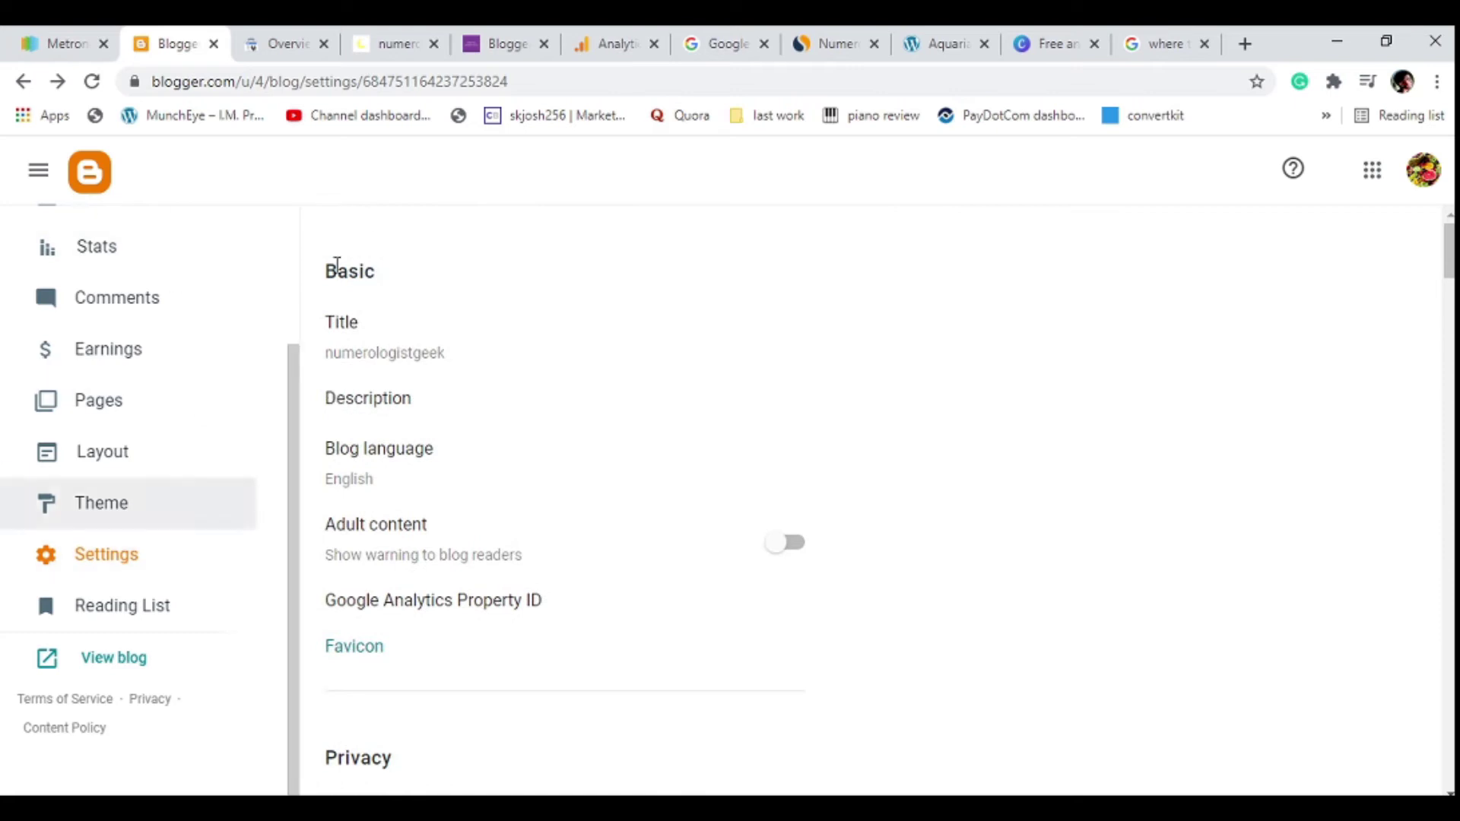
pyautogui.click(53, 557)
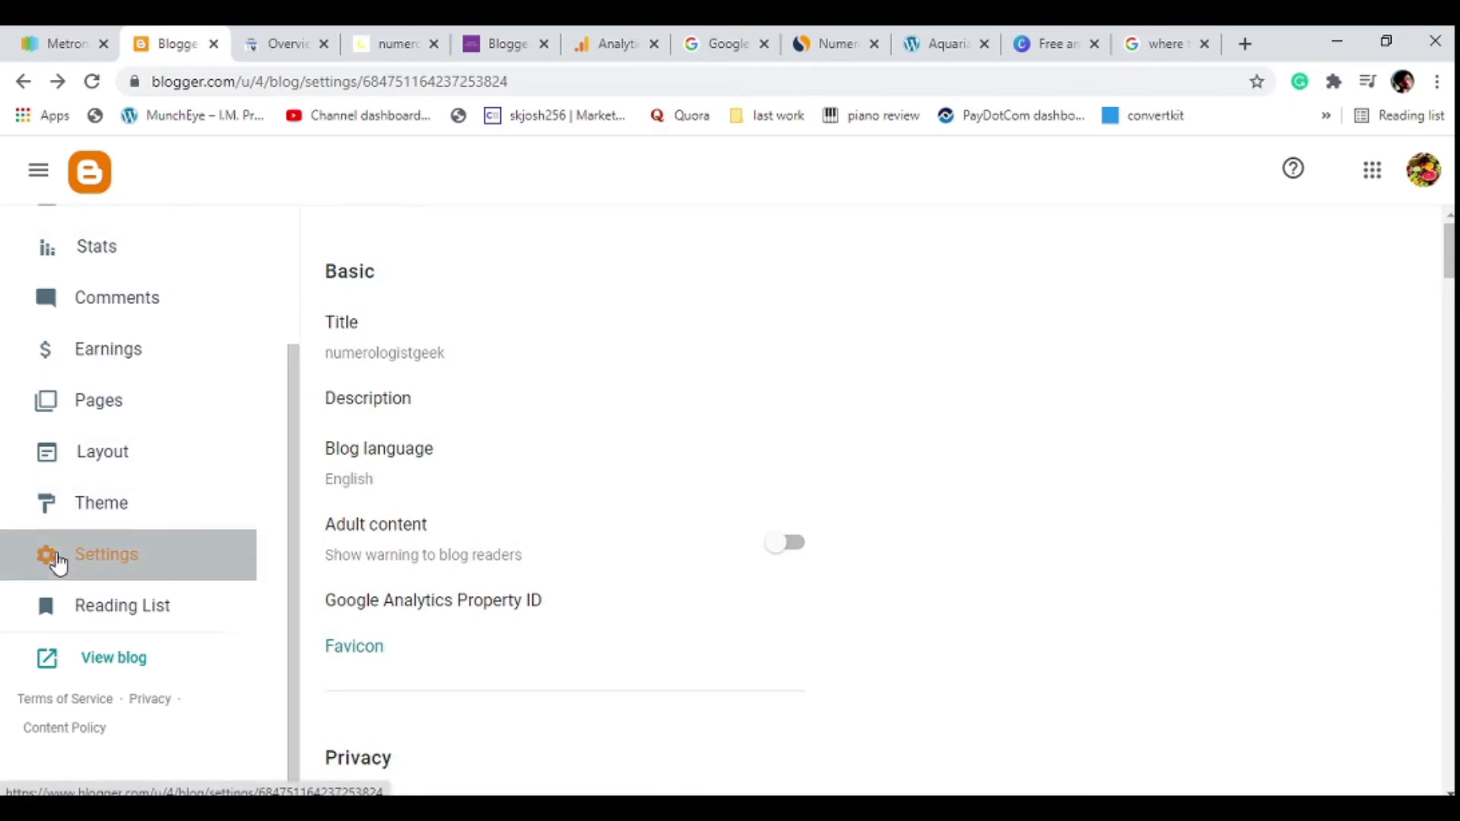
pyautogui.scroll(-3, 83, 673)
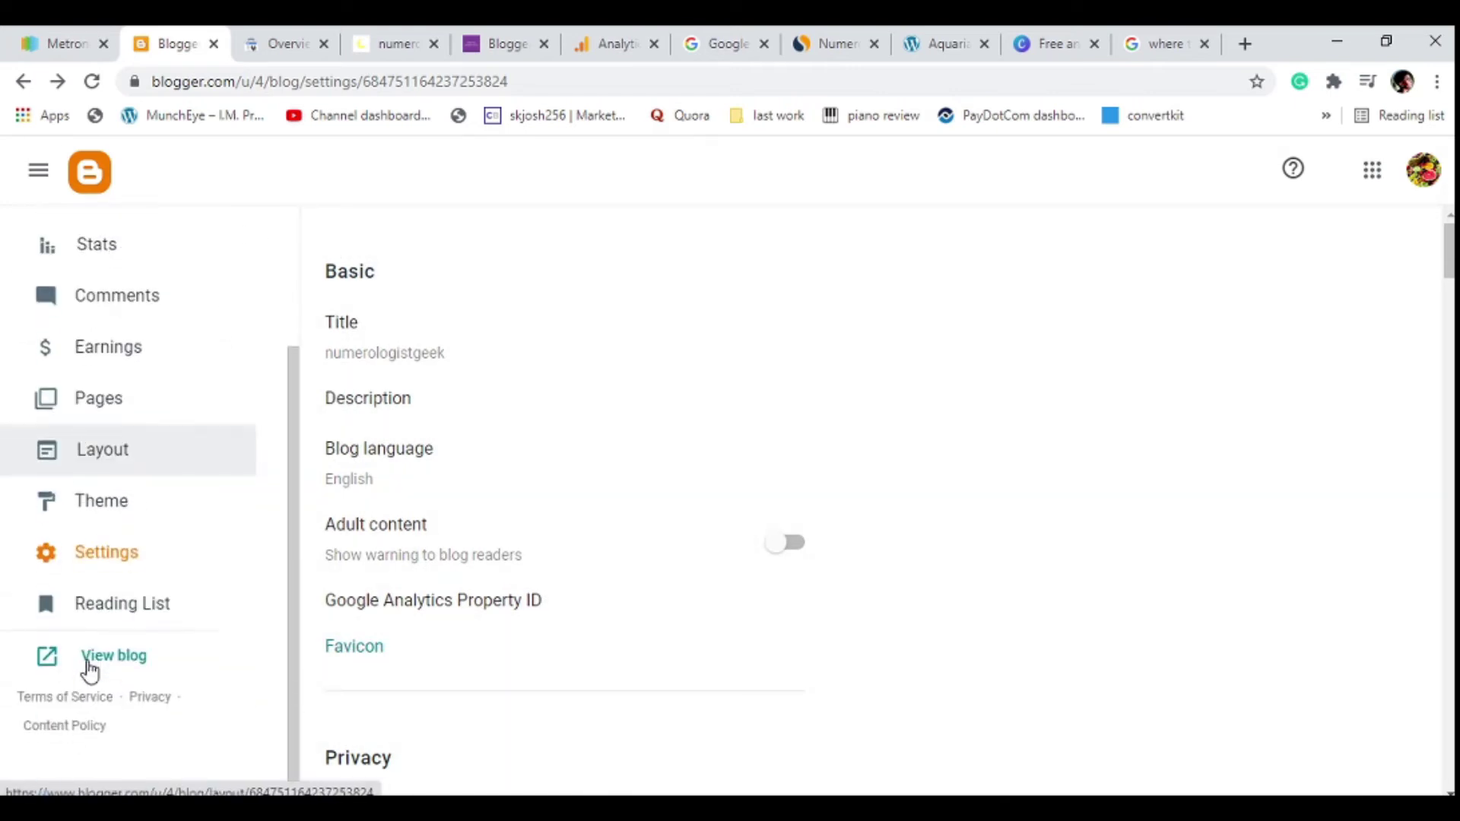
pyautogui.scroll(-10, 514, 467)
pyautogui.scroll(10, 514, 467)
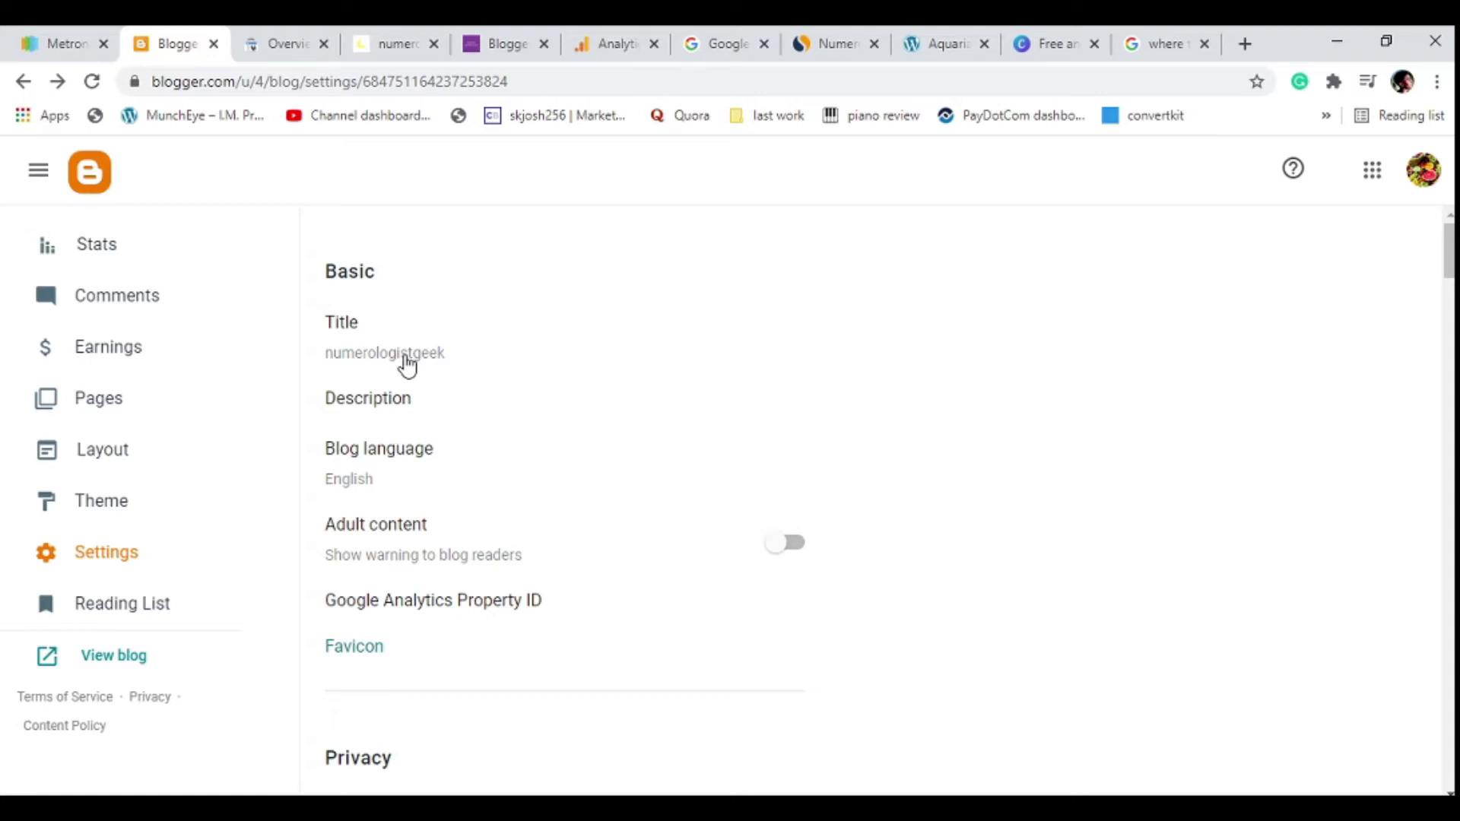
# Try the sample text "fhfhf hggjg numbers, lifeapaths," as the blog description and discard it.
pyautogui.click(385, 411)
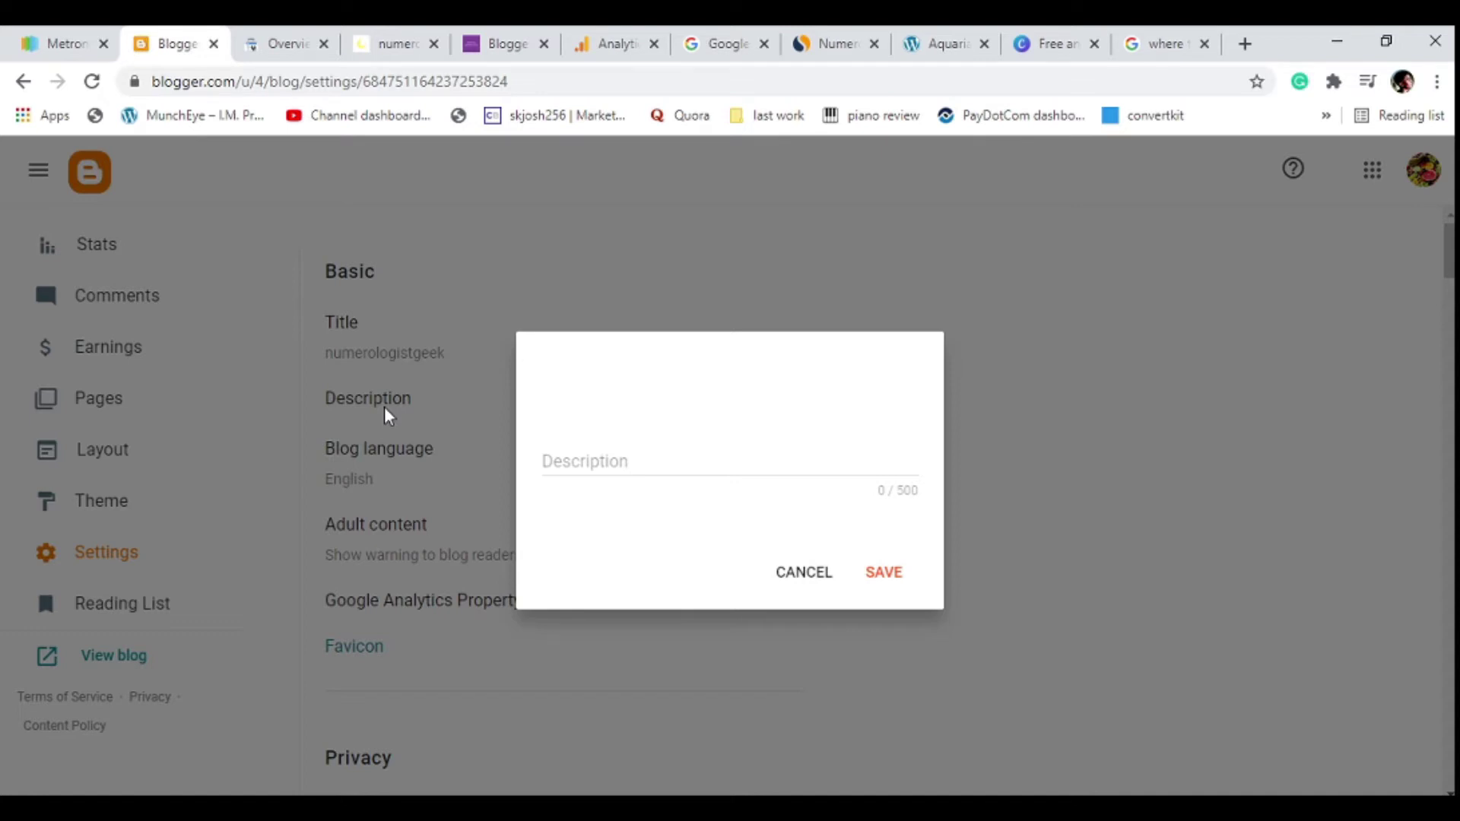
pyautogui.click(579, 438)
pyautogui.write('fhfhf hggjg')
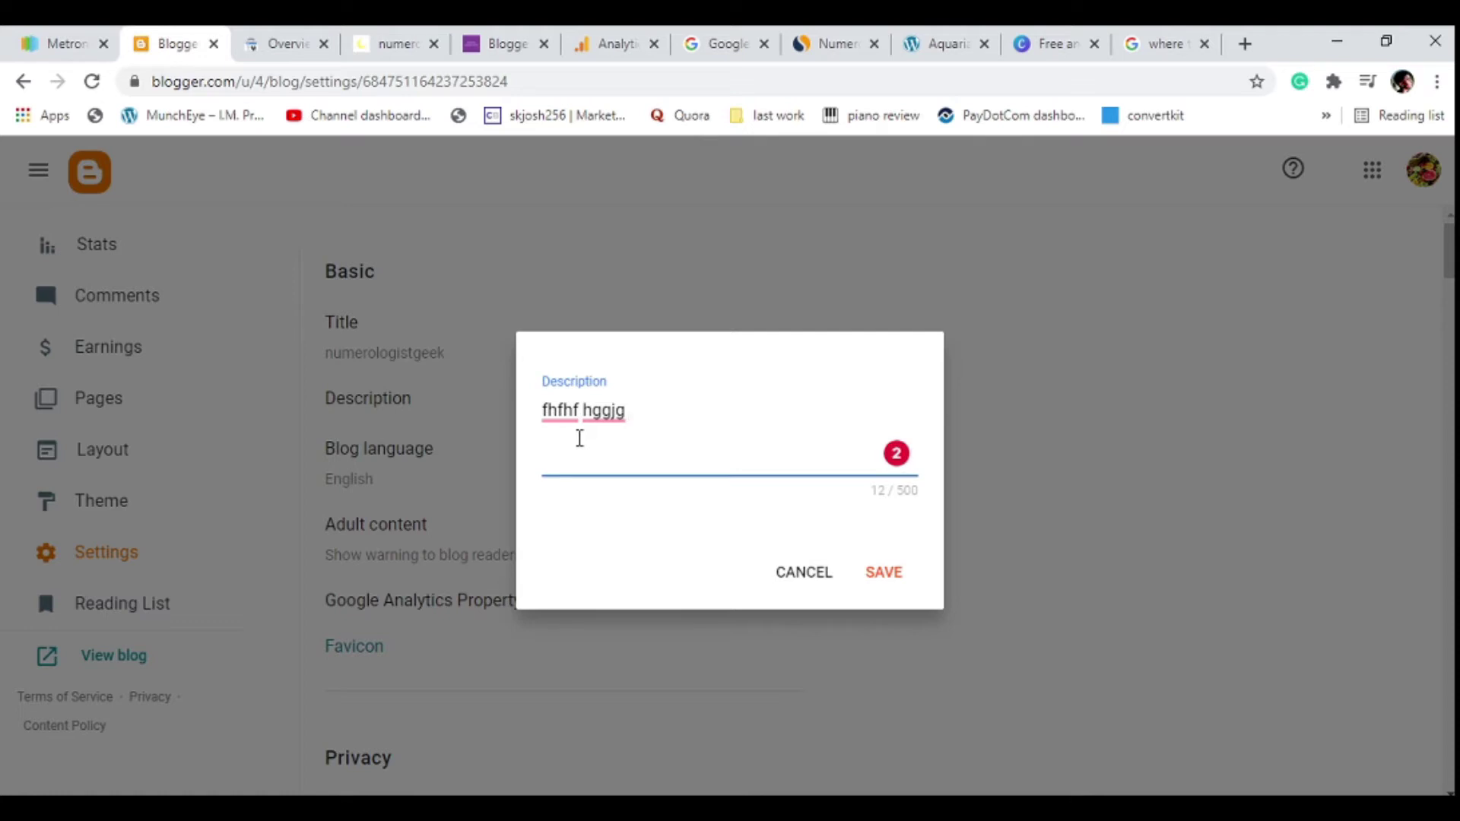
pyautogui.write('numbers')
pyautogui.write(', life')
pyautogui.write('s')
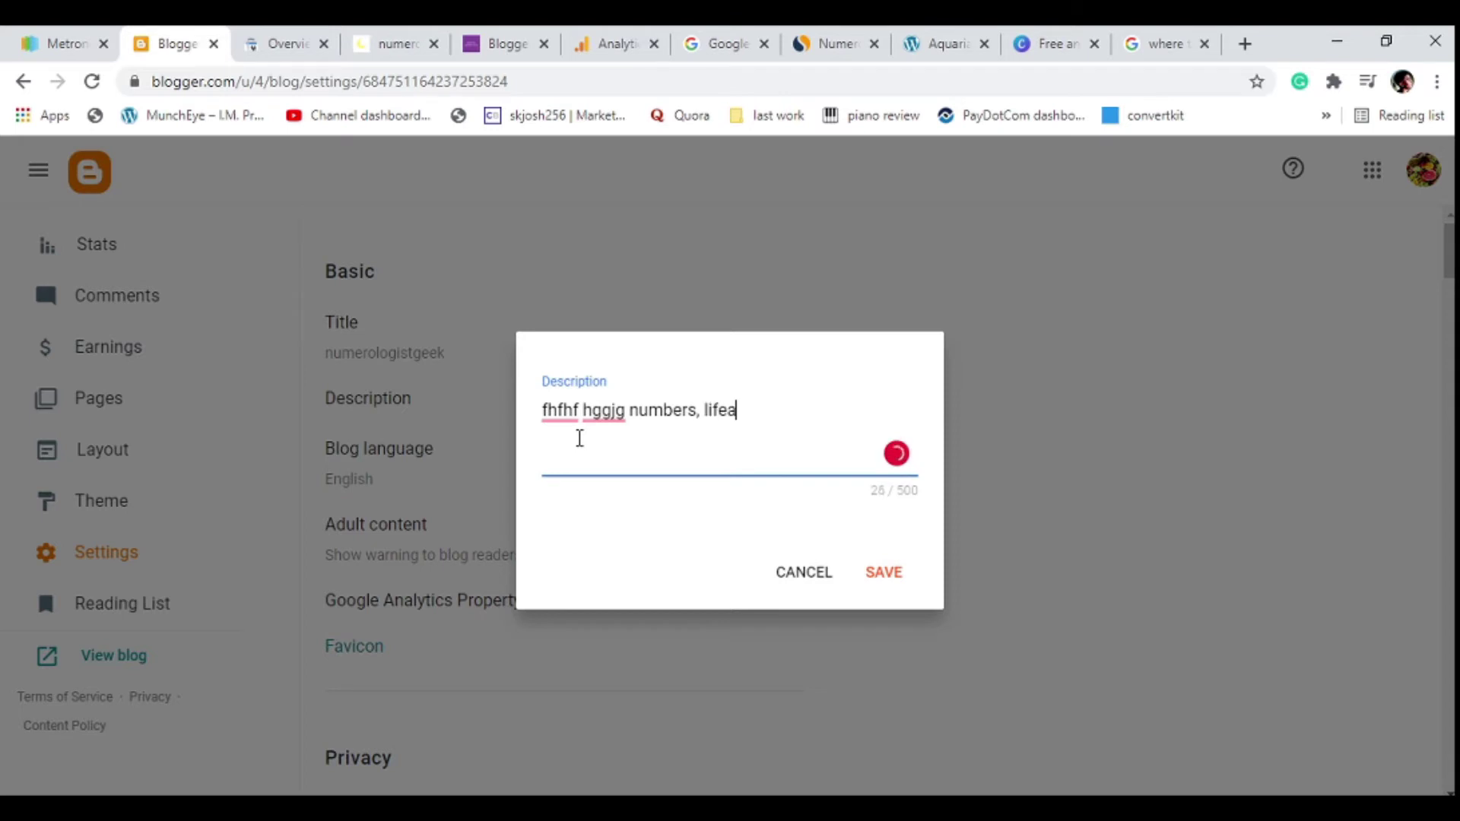
pyautogui.press('BackSpace')
pyautogui.write('apathd')
pyautogui.press('BackSpace')
pyautogui.write('s,')
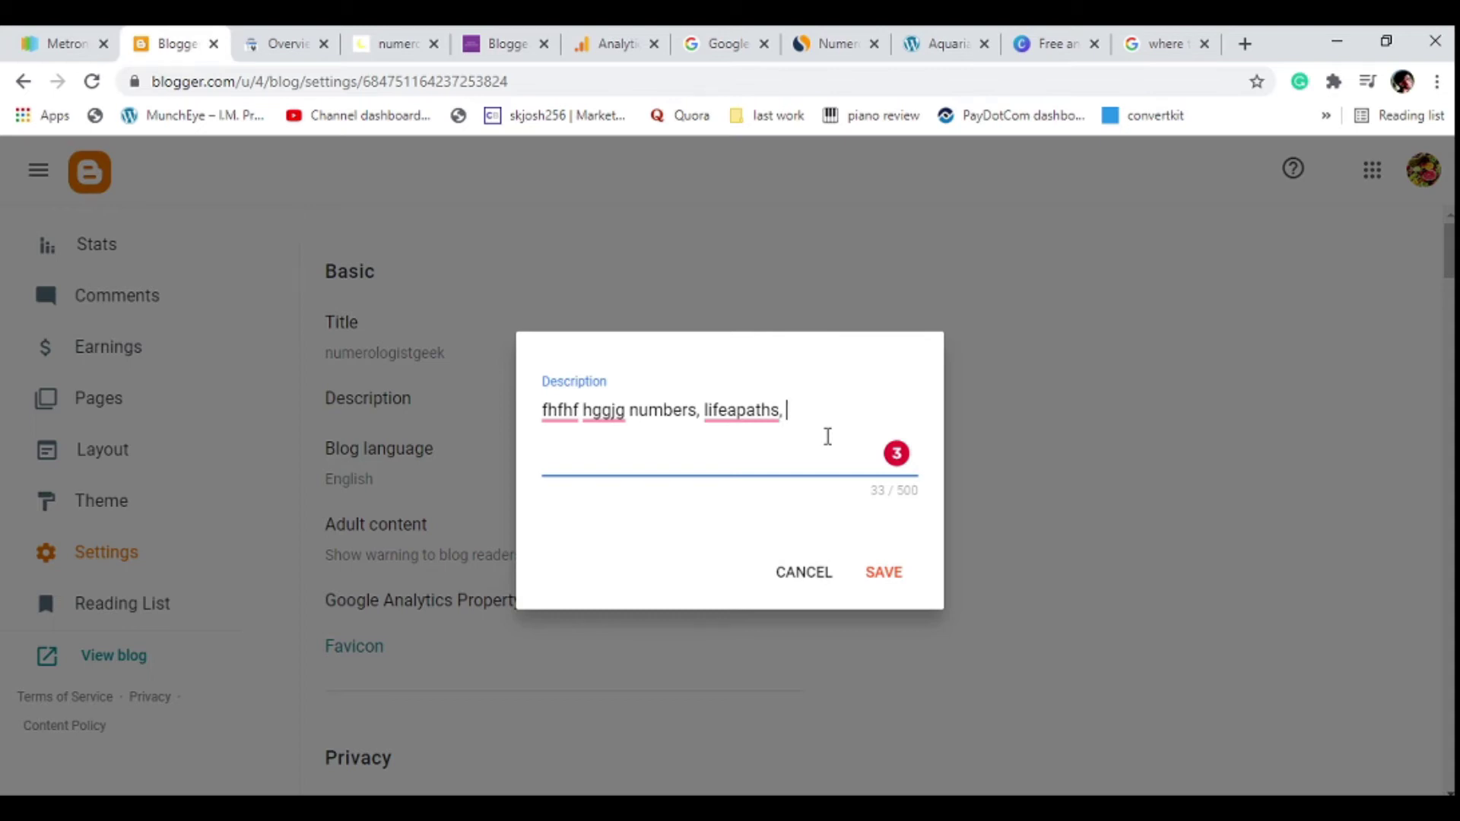
pyautogui.click(814, 584)
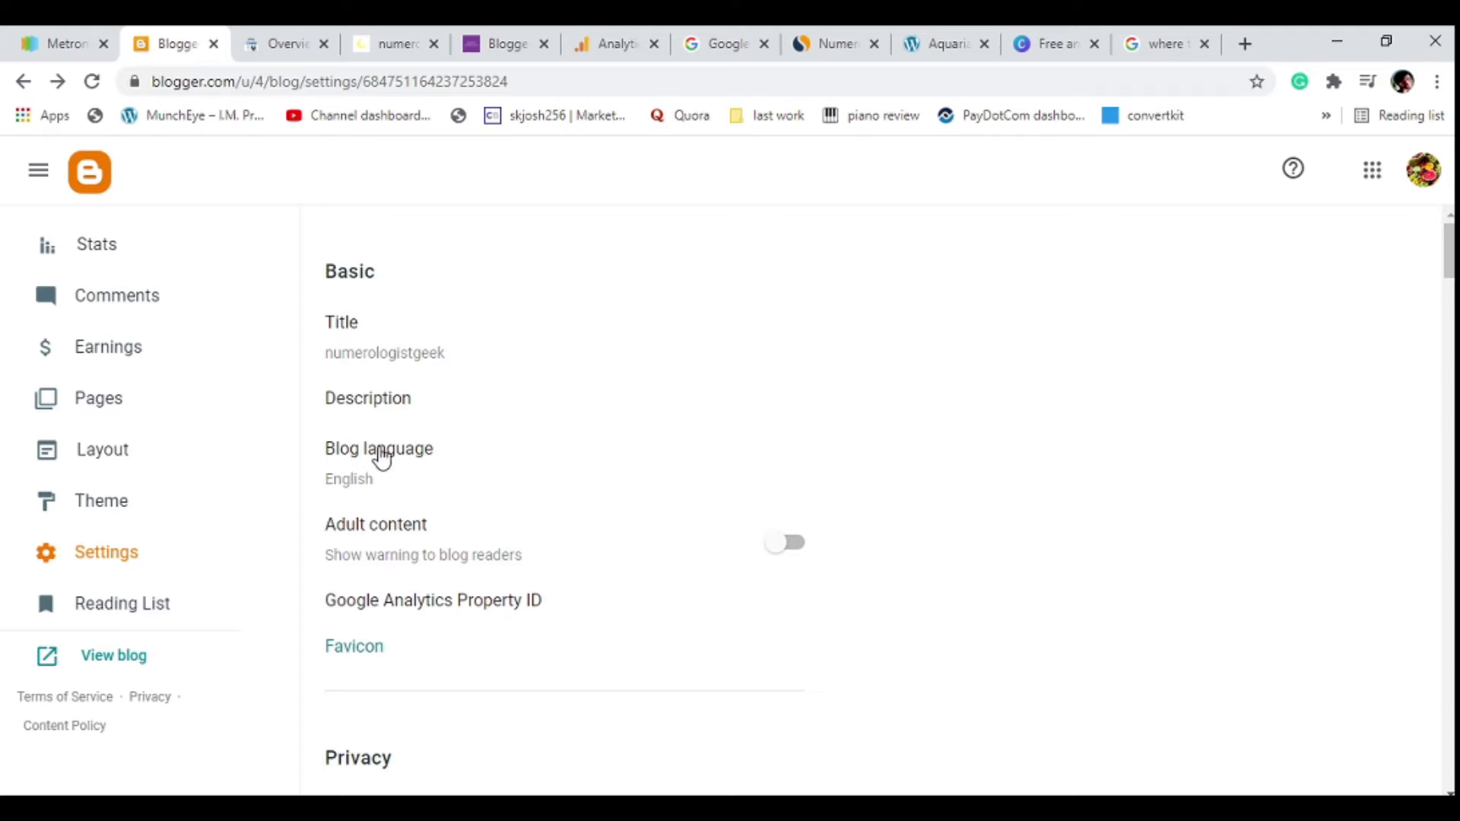
# Open the blog's Google Analytics Property ID for editing.
pyautogui.scroll(-3, 383, 459)
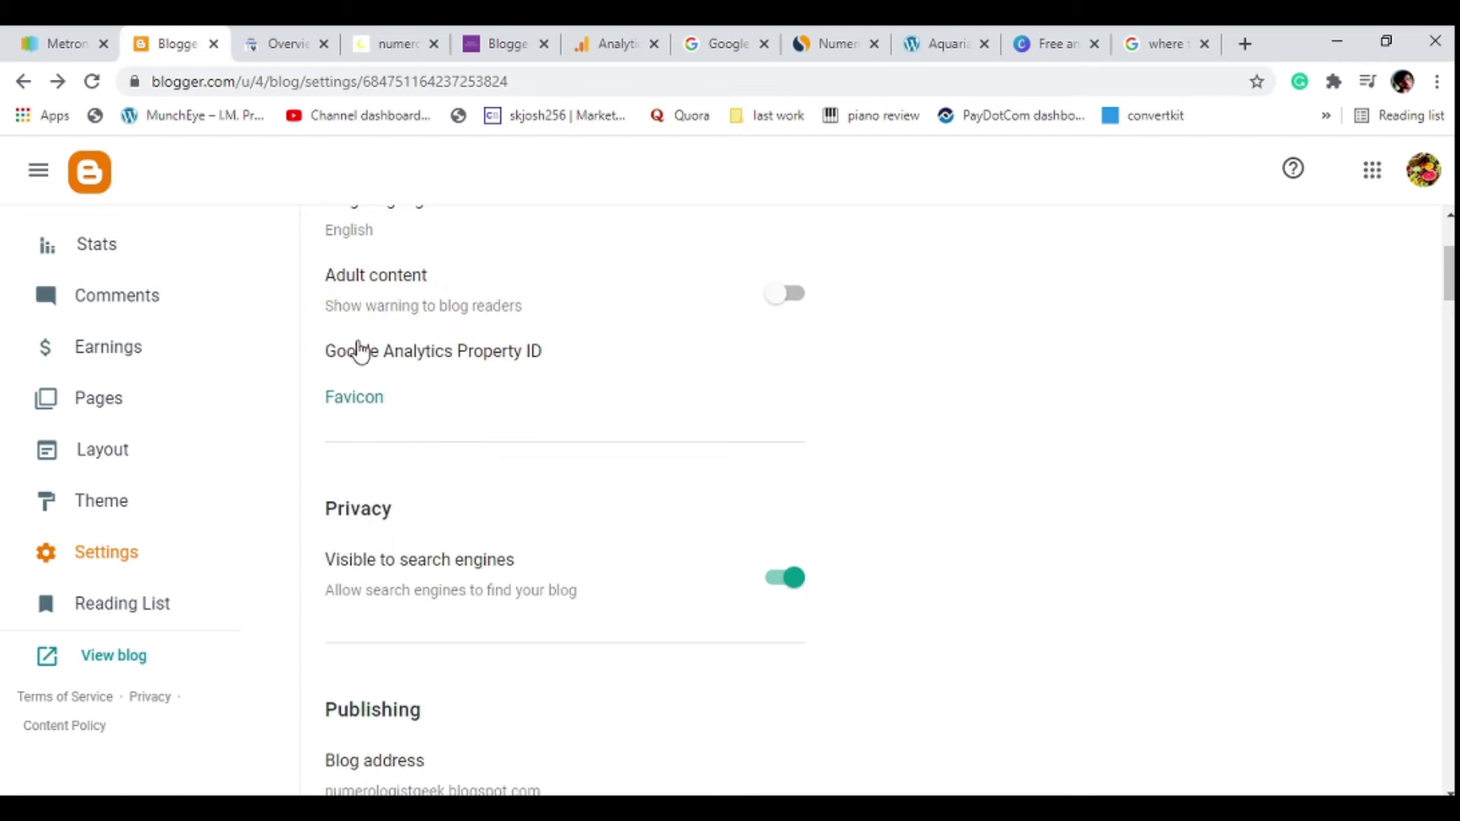
pyautogui.click(426, 363)
pyautogui.click(581, 405)
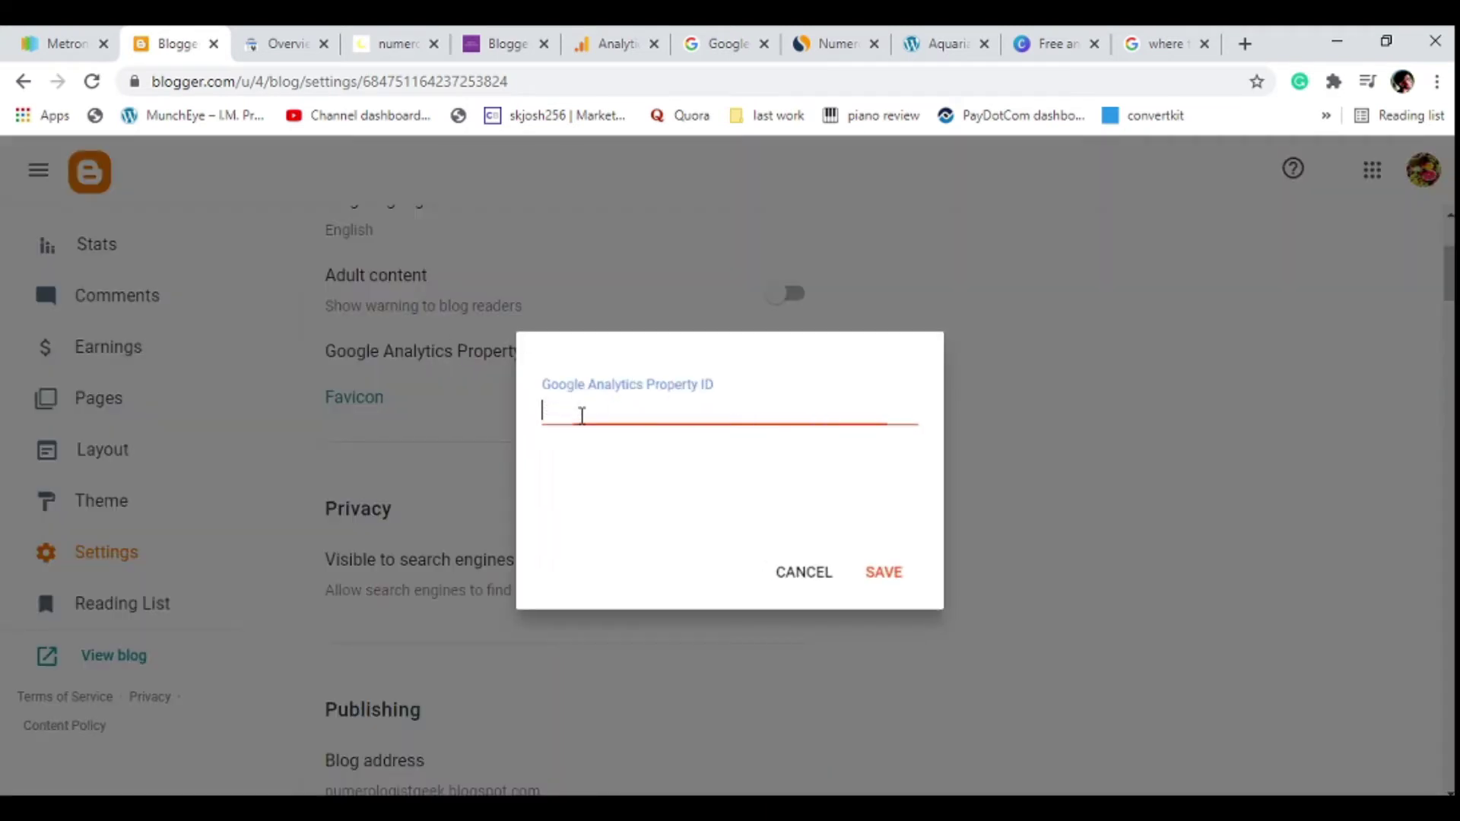
# Switch to Google Analytics and start creating a new property named "test".
pyautogui.click(615, 51)
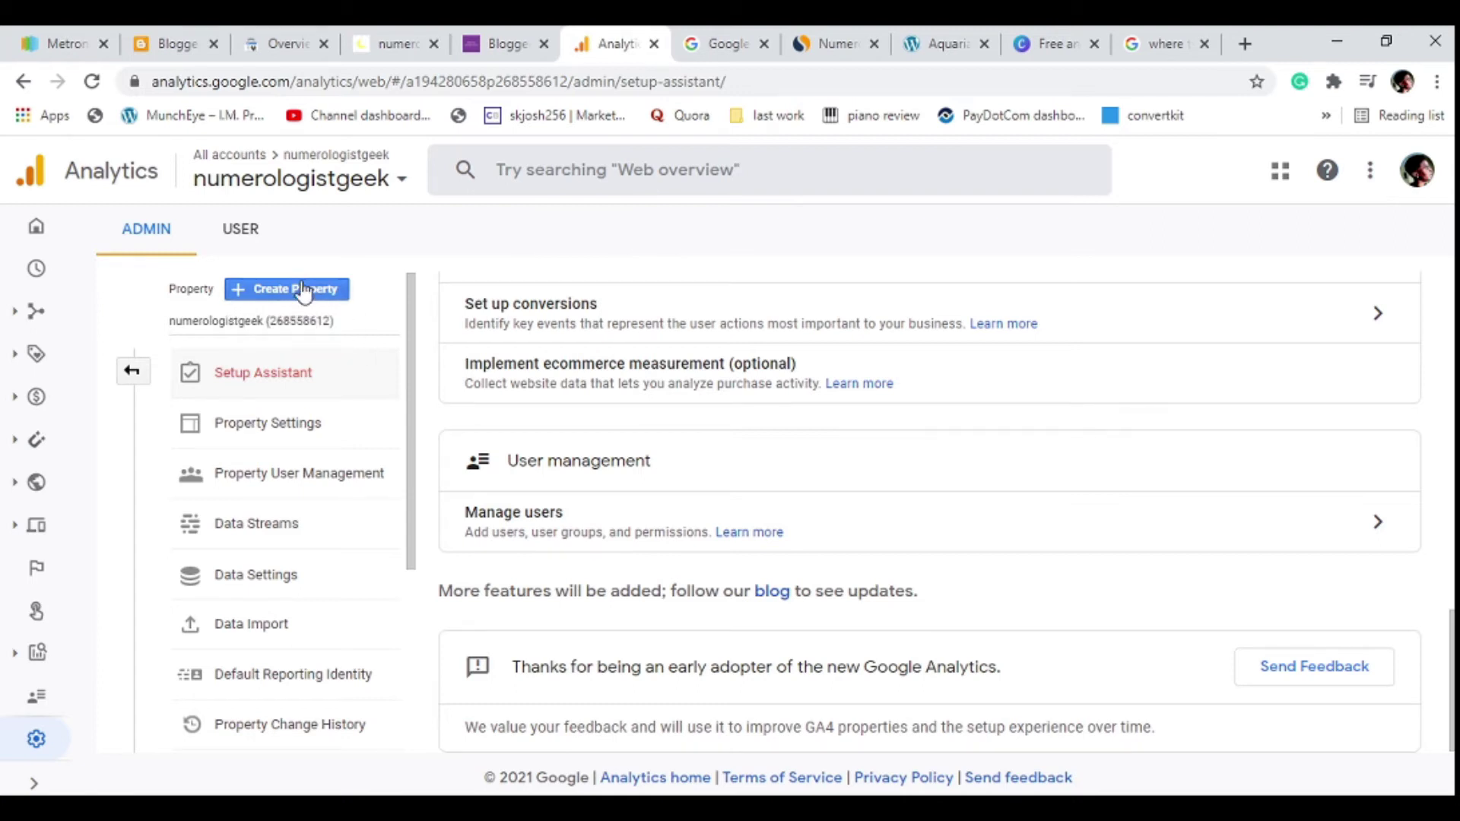
pyautogui.click(301, 297)
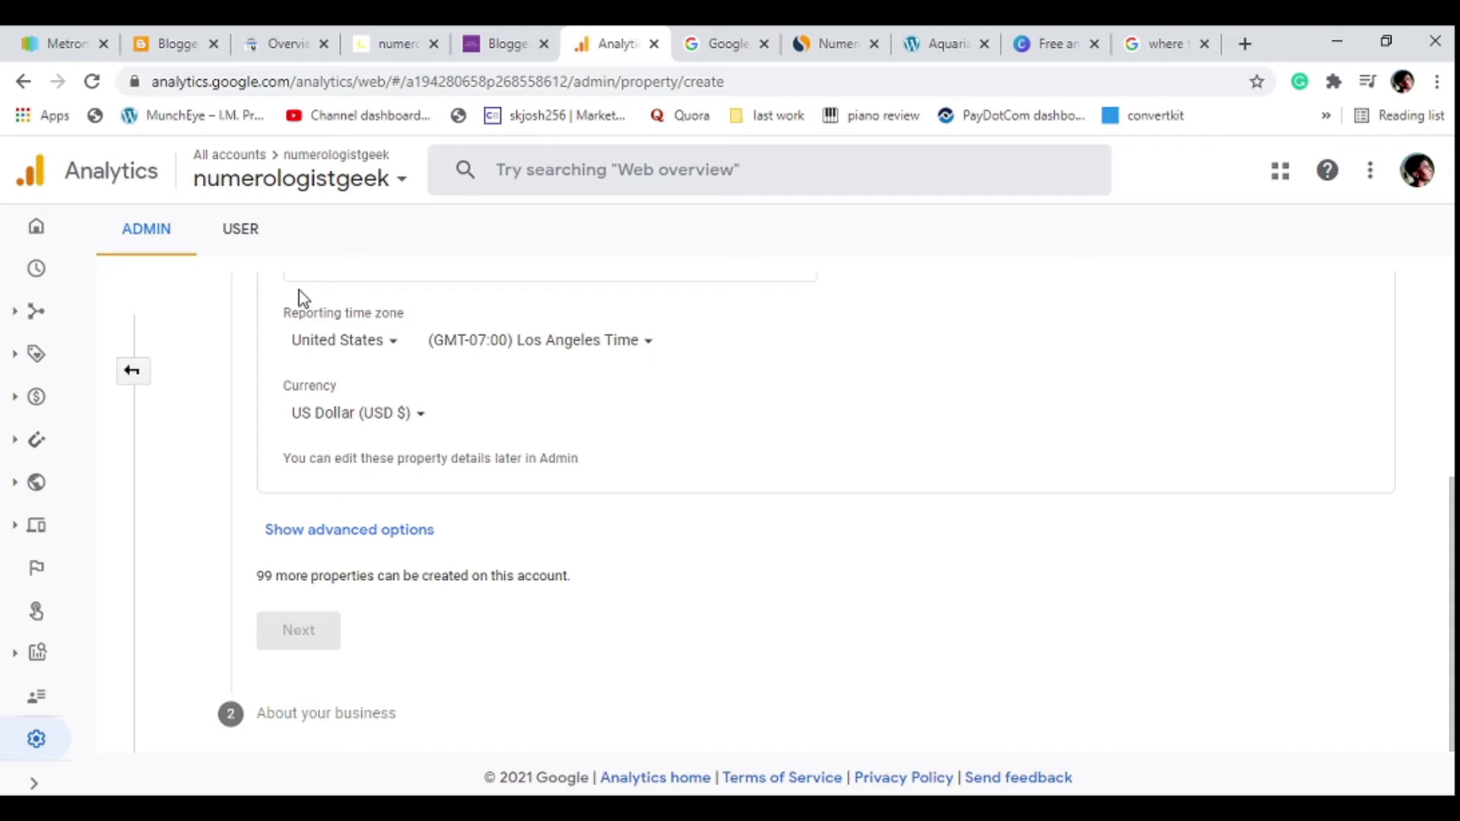
pyautogui.scroll(5, 460, 470)
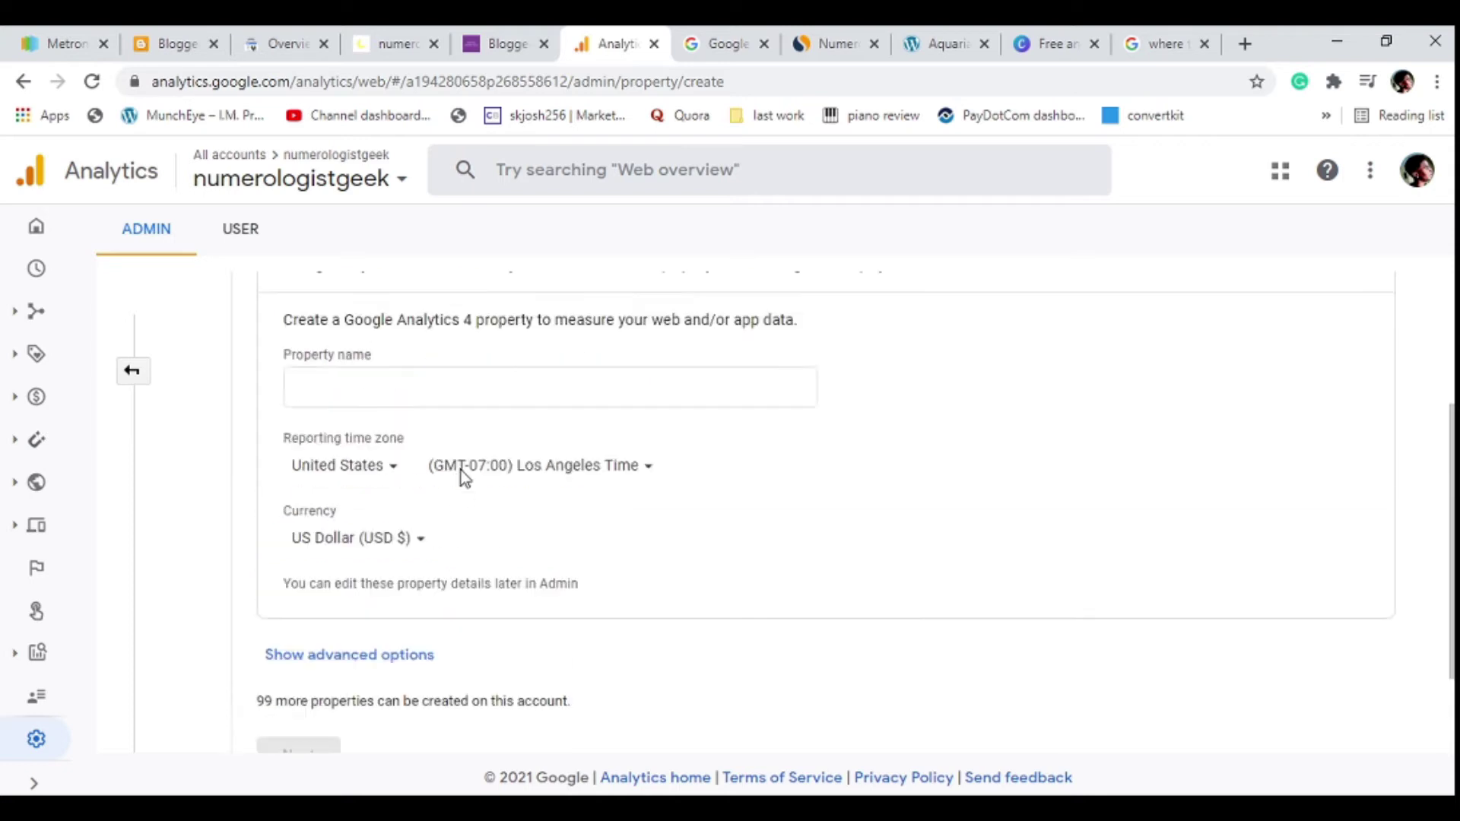
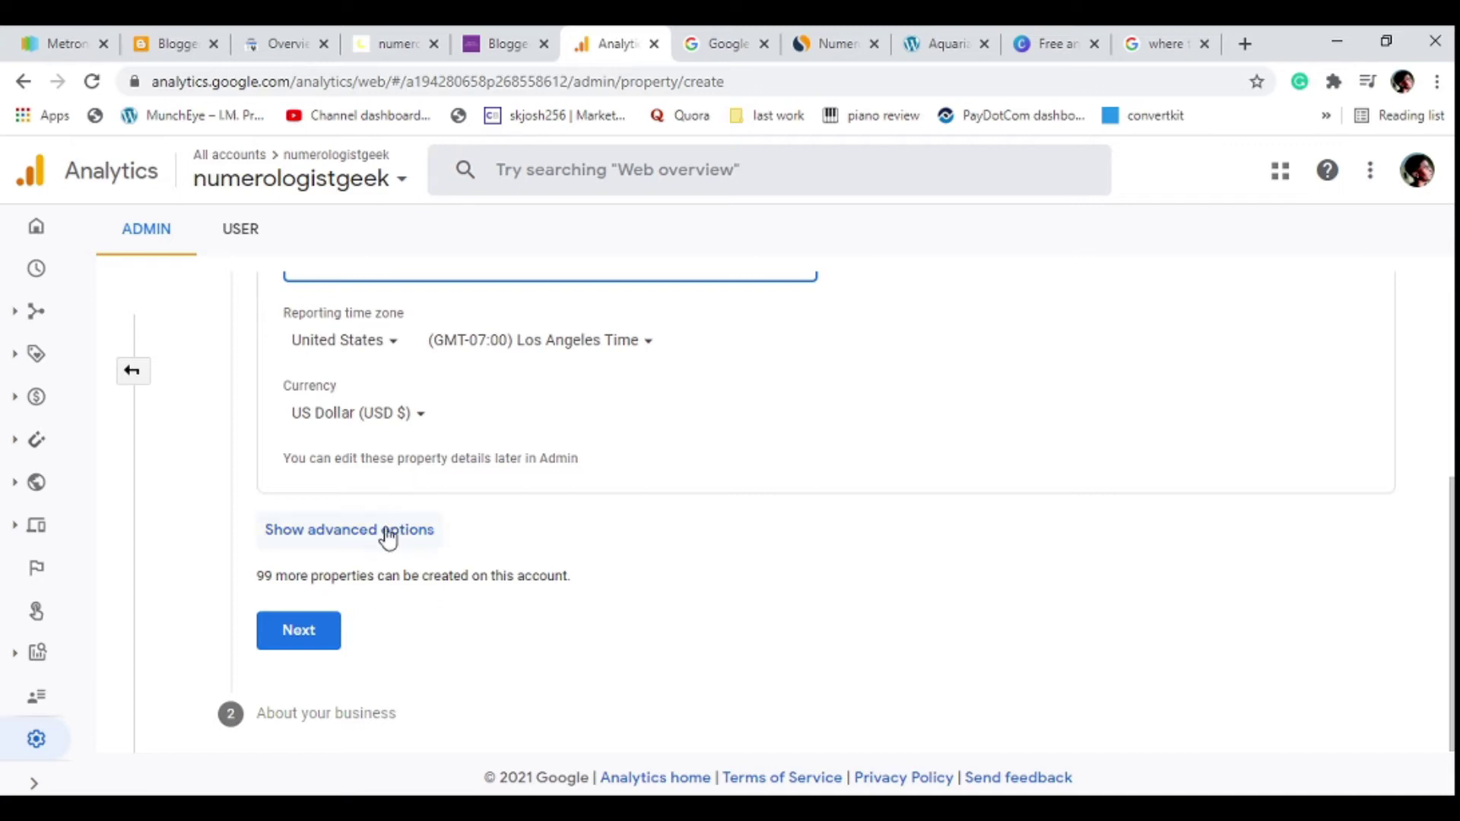
pyautogui.scroll(4, 386, 537)
pyautogui.scroll(-2, 390, 532)
pyautogui.scroll(-2, 395, 524)
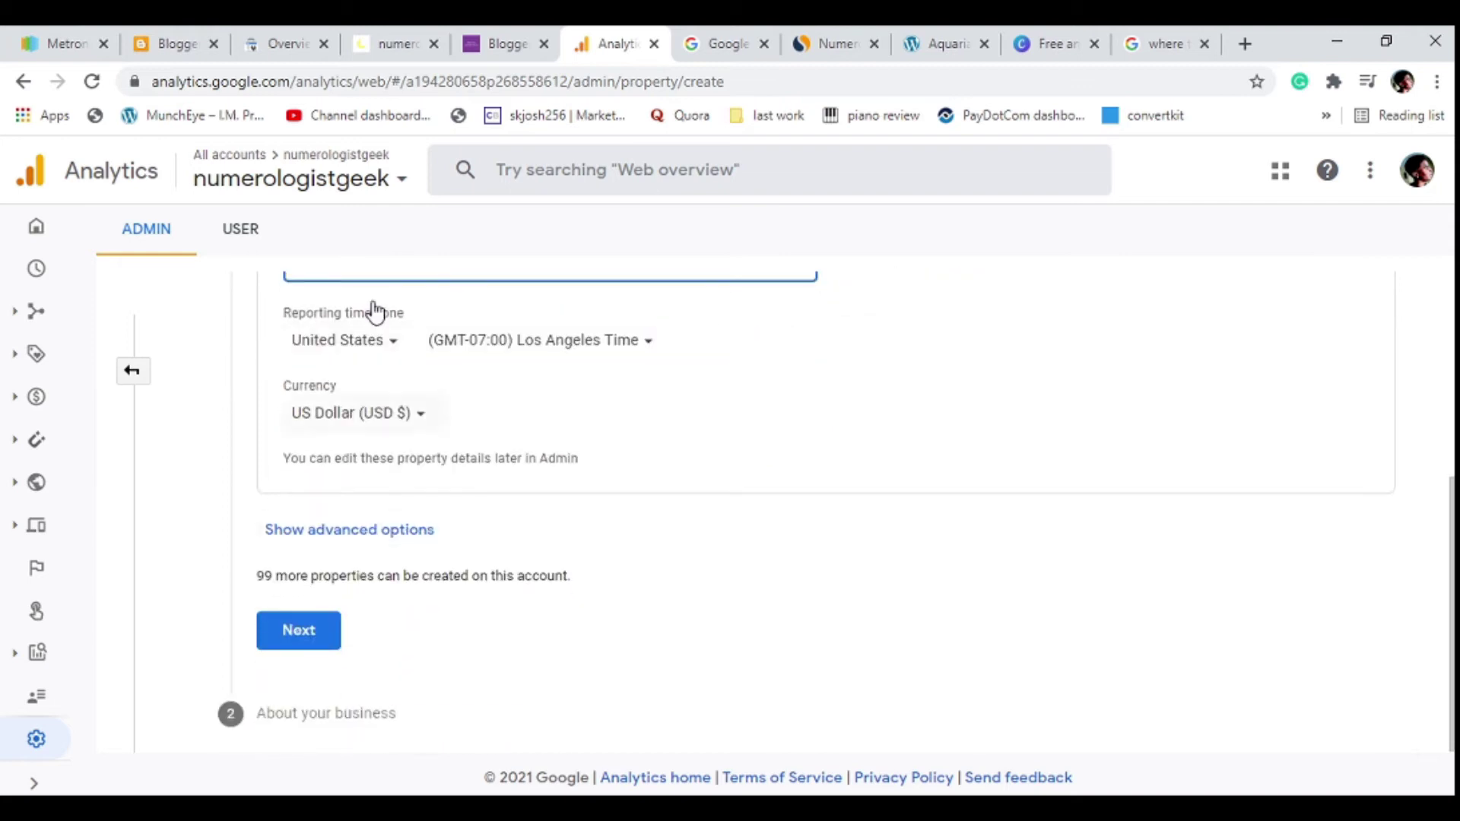
pyautogui.scroll(5, 441, 363)
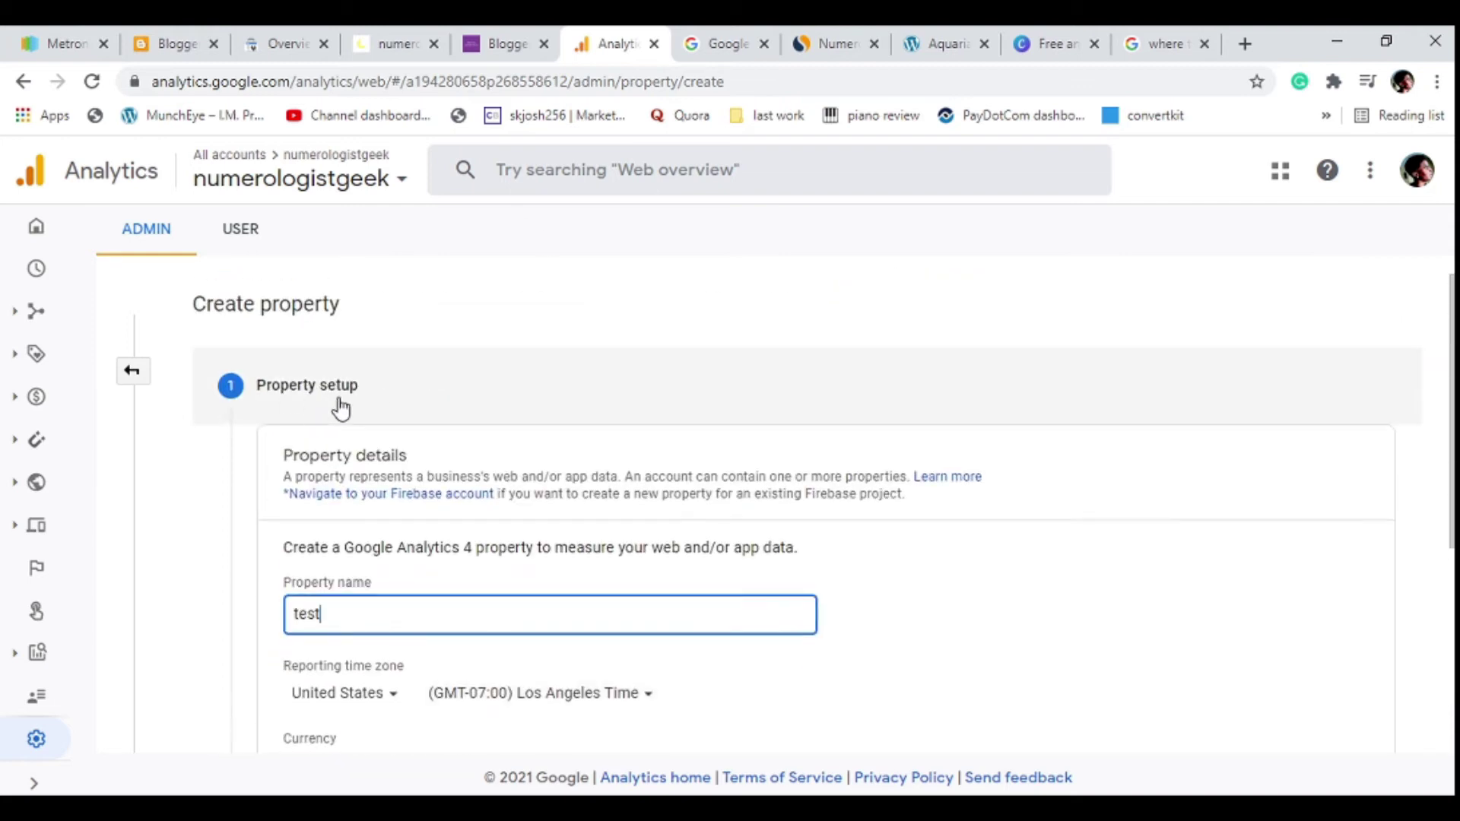
pyautogui.scroll(-2, 38, 704)
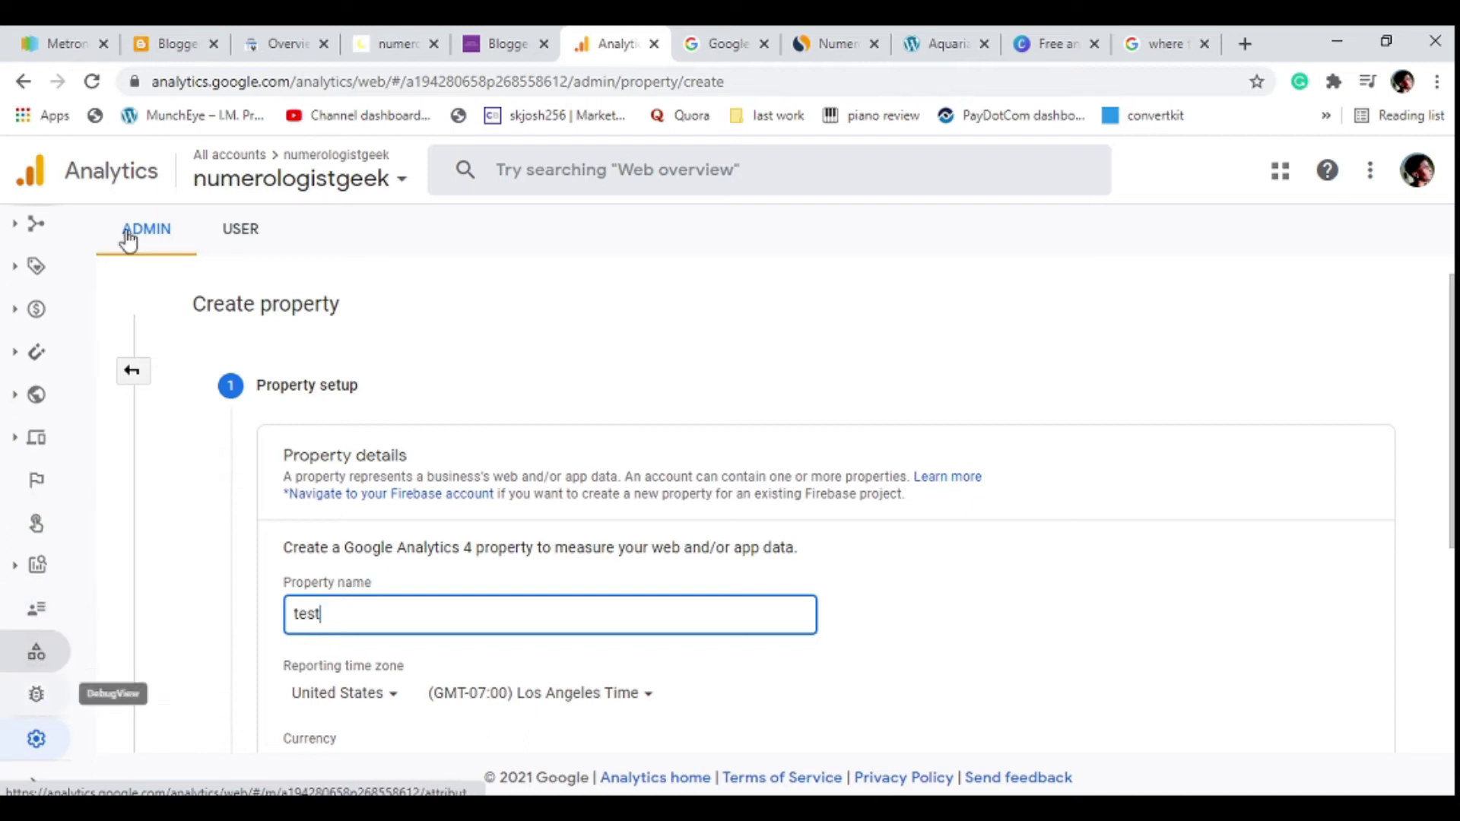
pyautogui.click(419, 696)
pyautogui.scroll(-5, 431, 682)
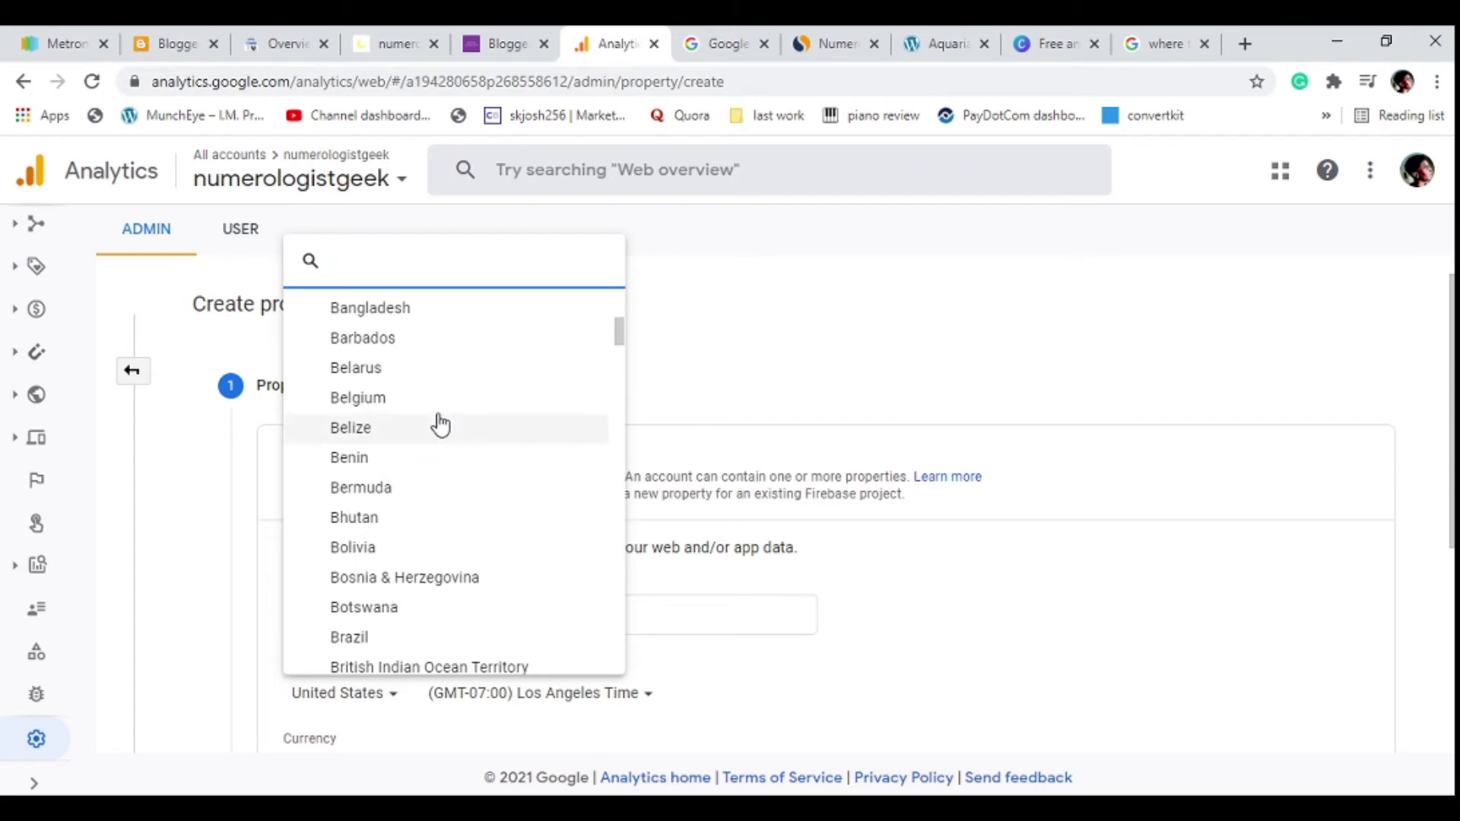
pyautogui.scroll(5, 440, 423)
pyautogui.scroll(-20, 368, 577)
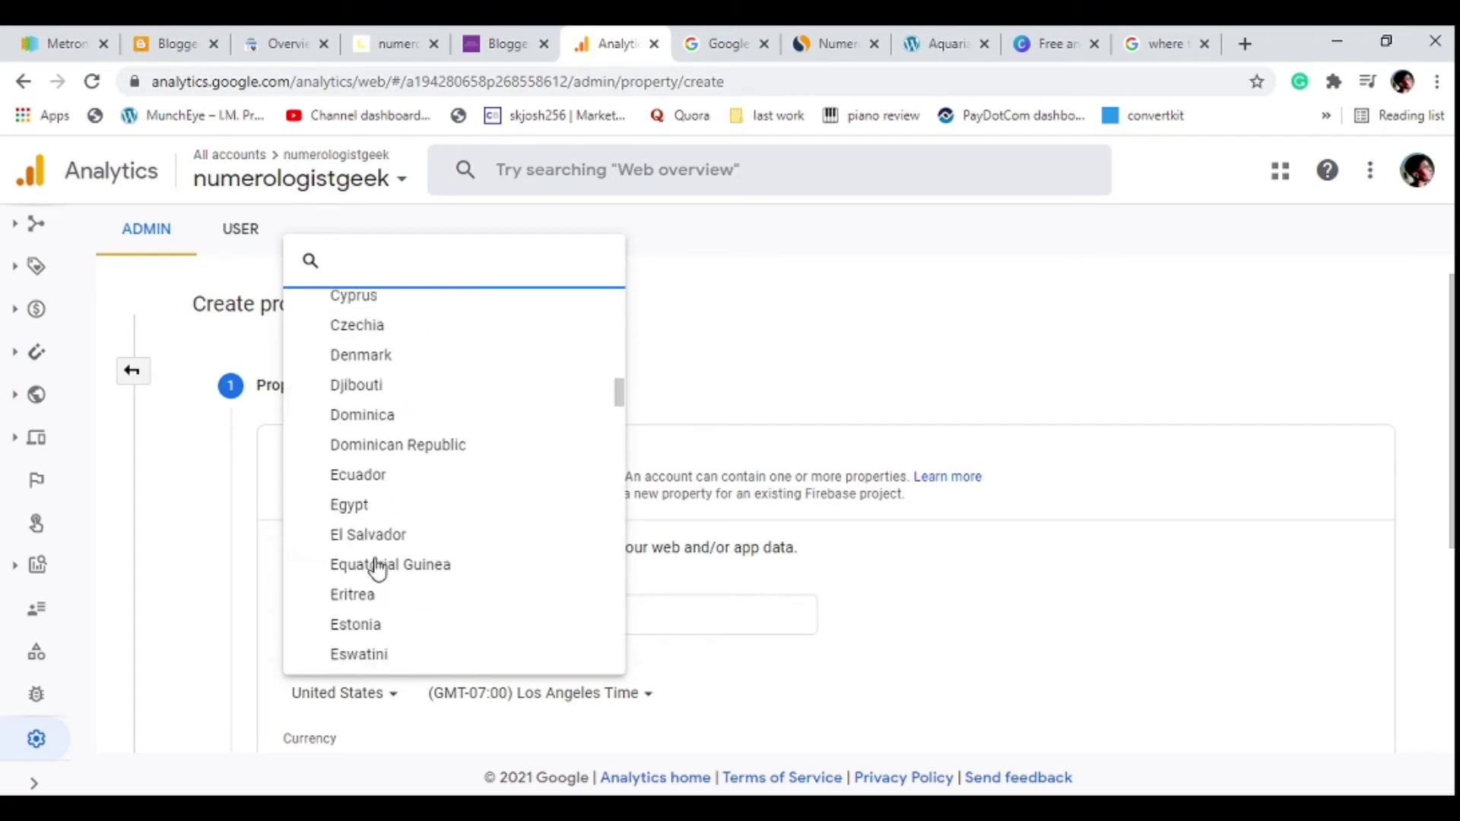
pyautogui.click(894, 370)
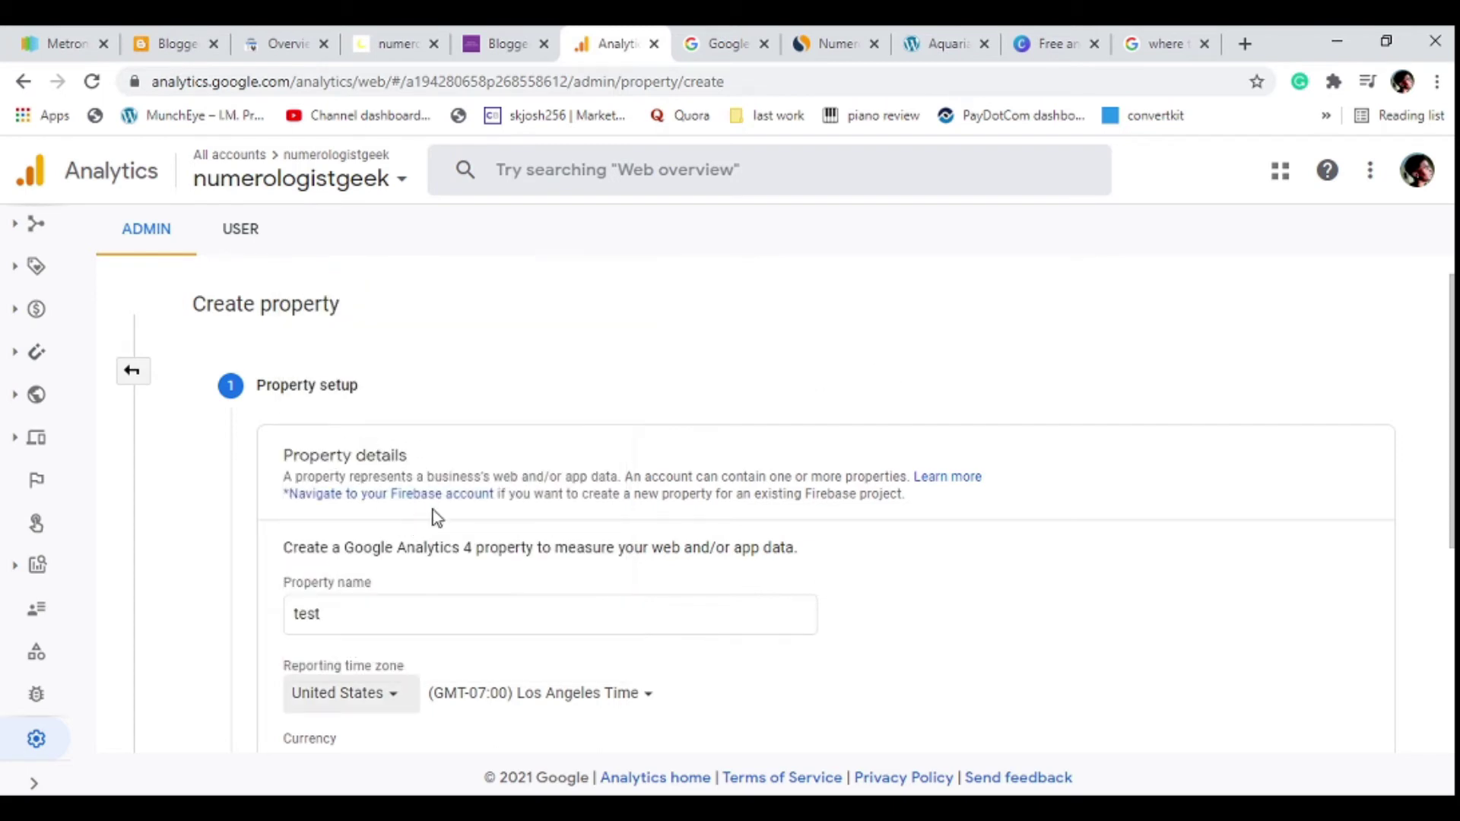
# Set the country of the new property's reporting time zone to Canada.
pyautogui.scroll(-1, 384, 440)
pyautogui.scroll(-3, 384, 440)
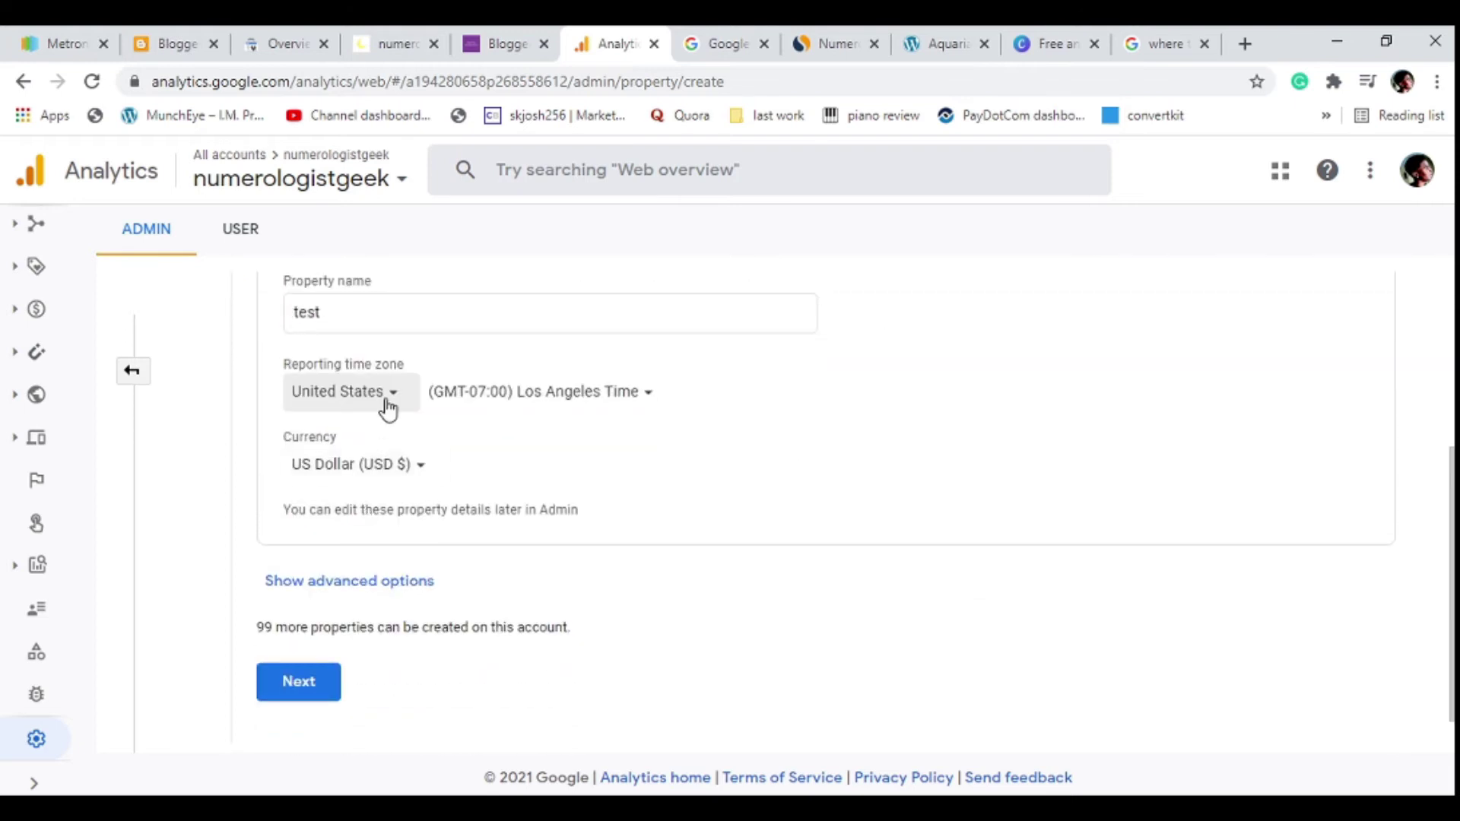
pyautogui.click(387, 406)
pyautogui.scroll(-12, 391, 593)
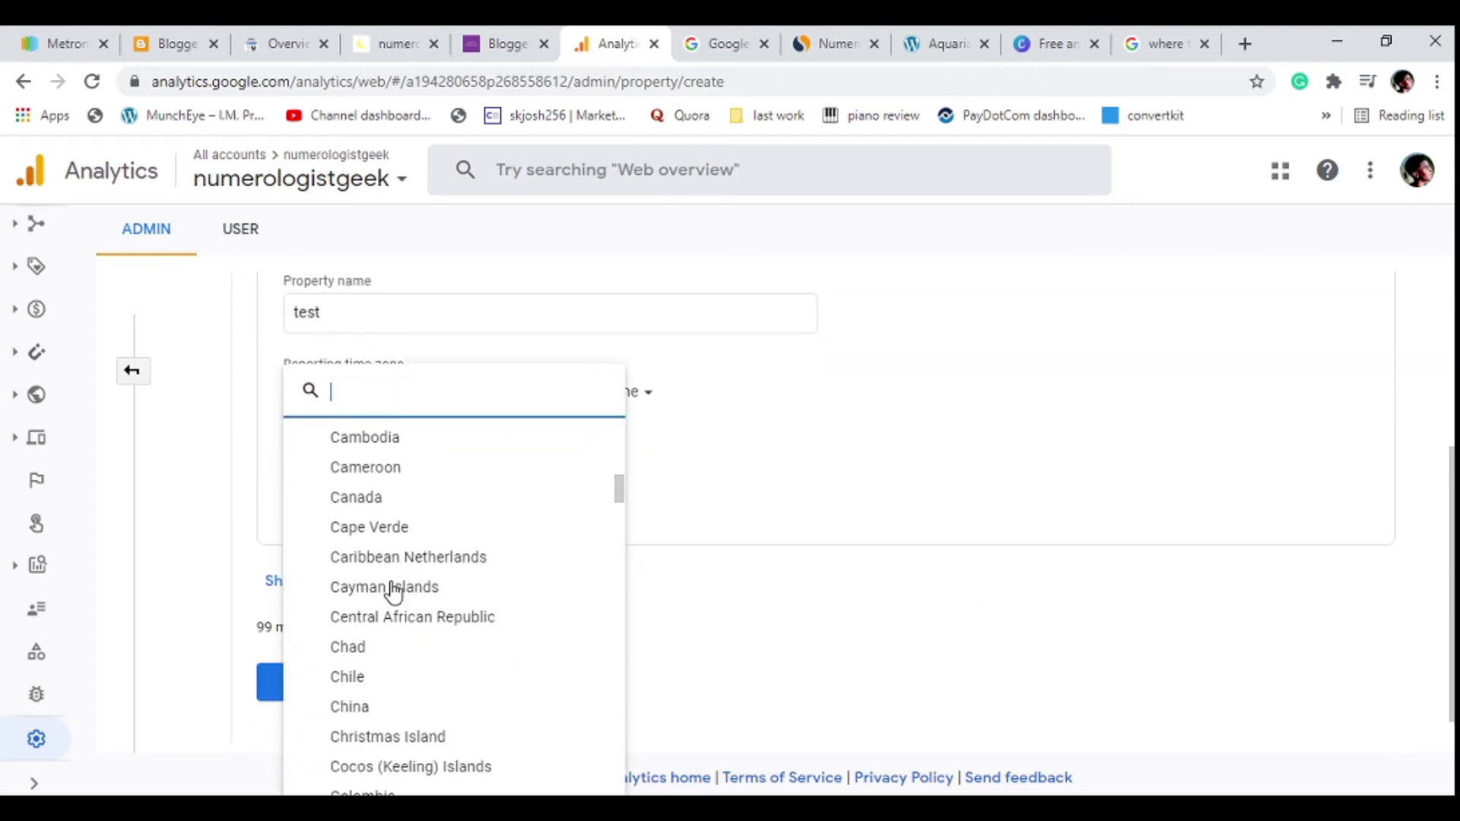
pyautogui.click(391, 498)
pyautogui.scroll(-1, 598, 485)
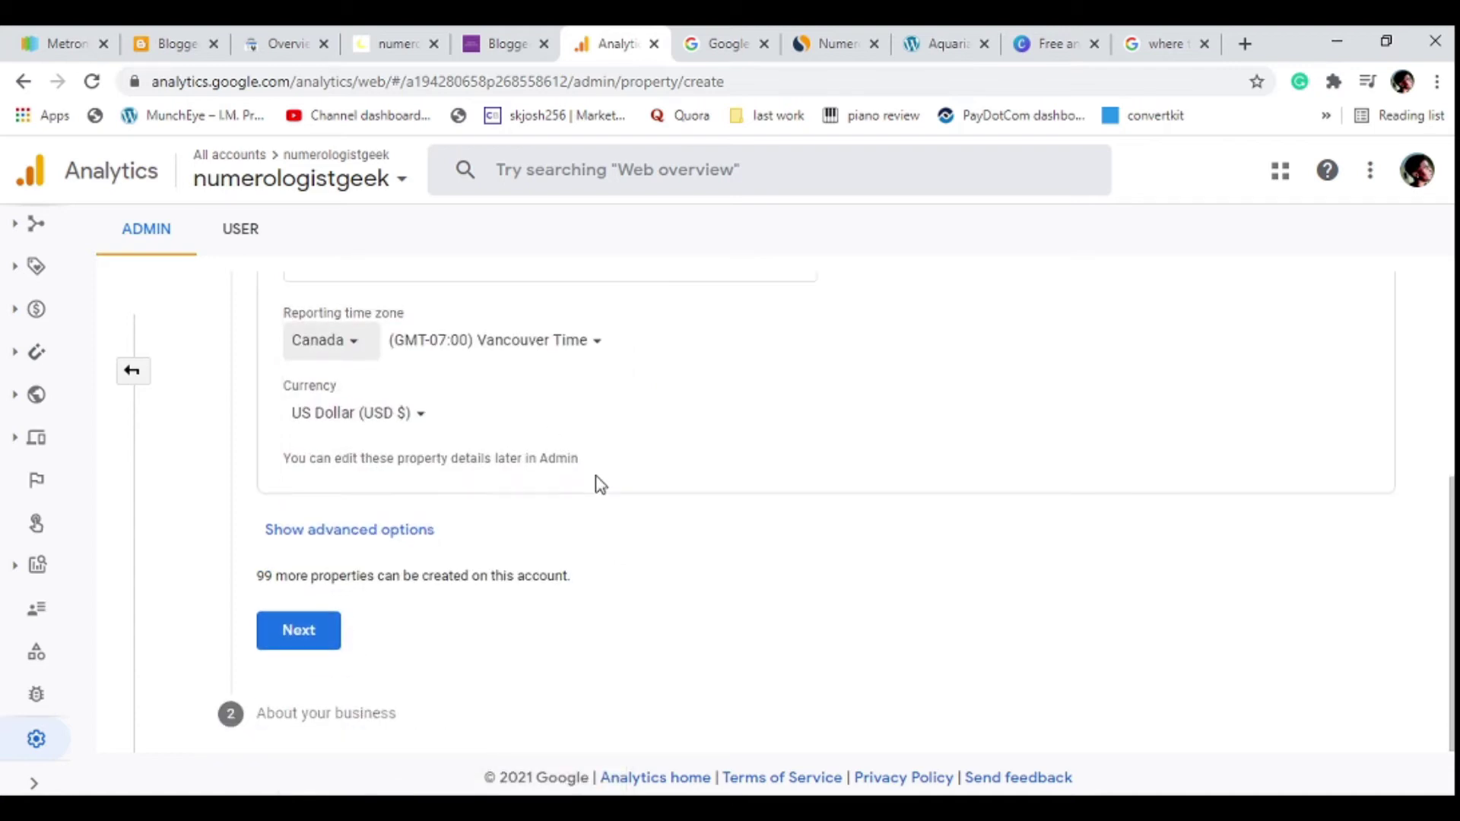
# Set the new property's reporting time zone to (GMT-07:00) Dawson Time.
pyautogui.click(541, 343)
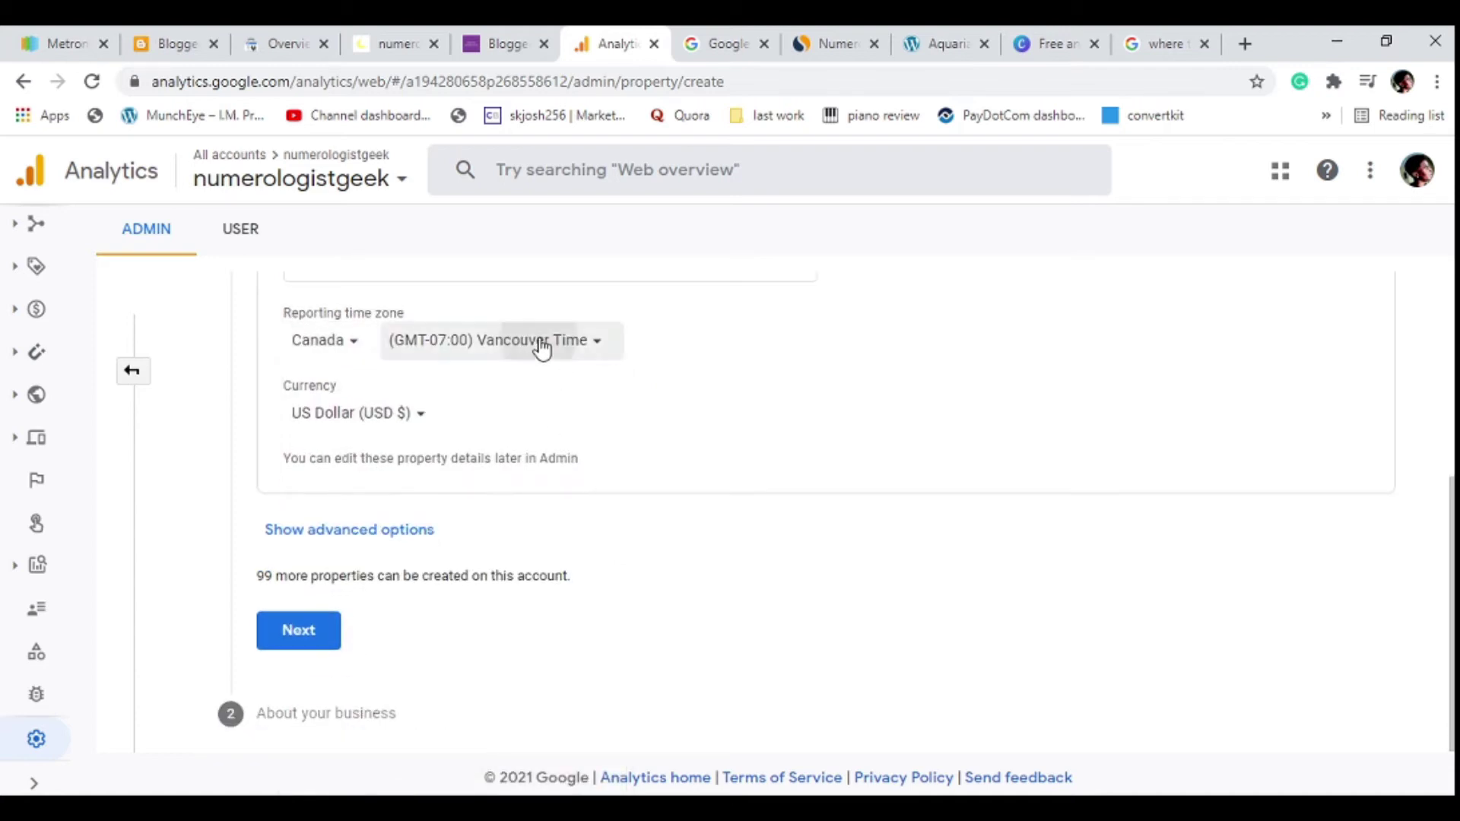
pyautogui.scroll(-5, 548, 619)
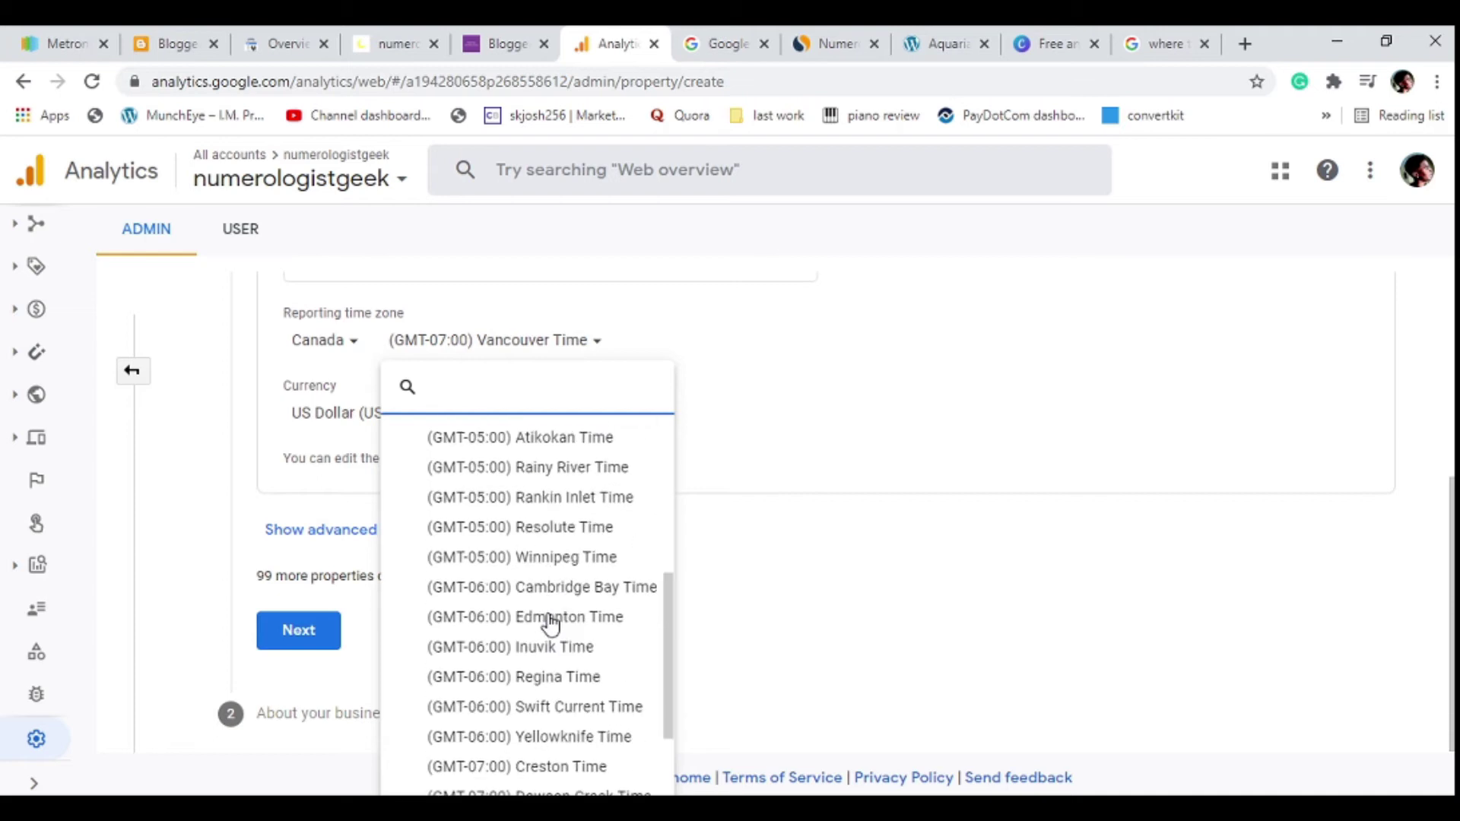
pyautogui.scroll(-3, 586, 479)
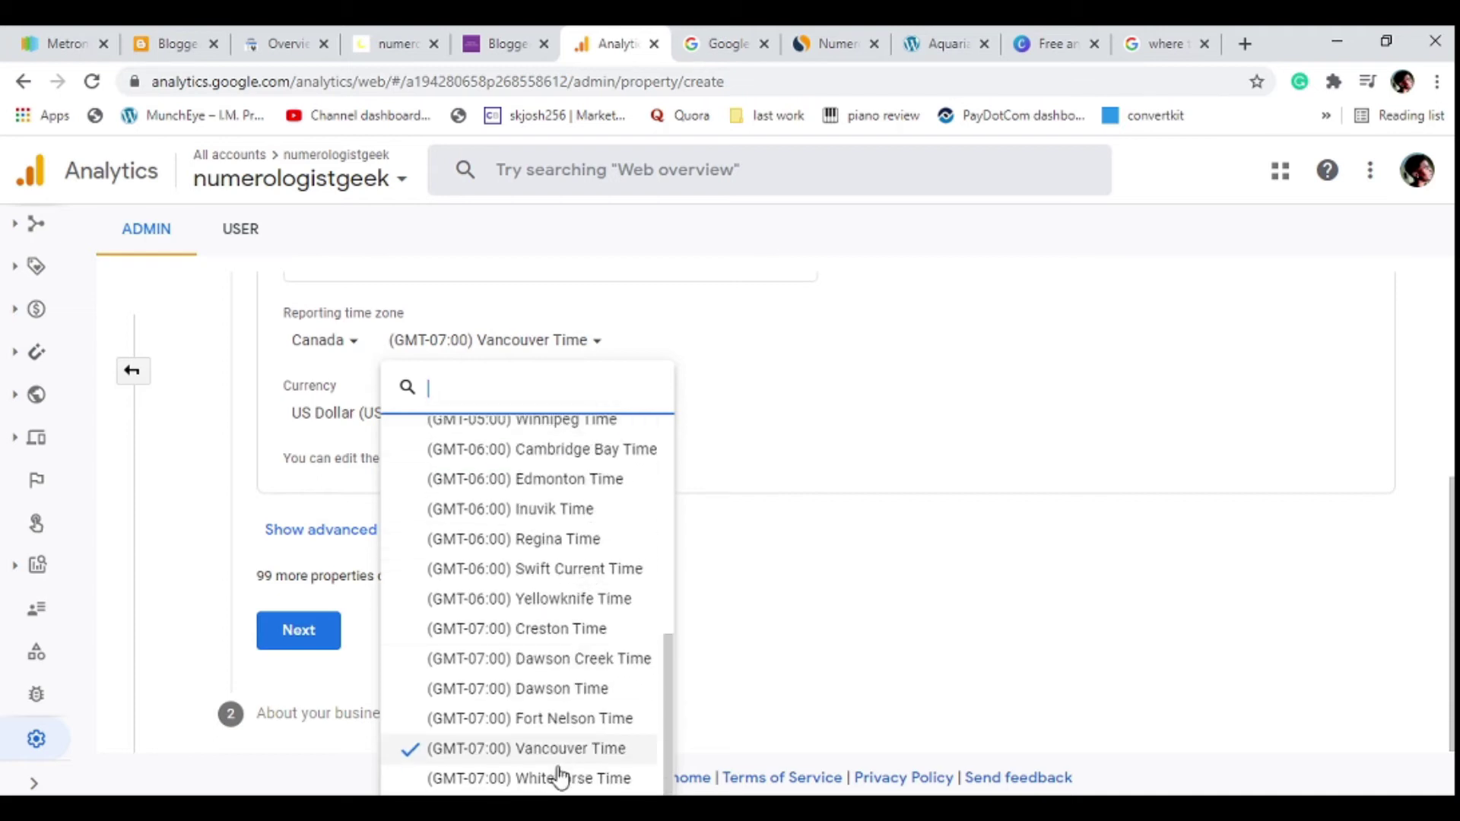
pyautogui.click(554, 689)
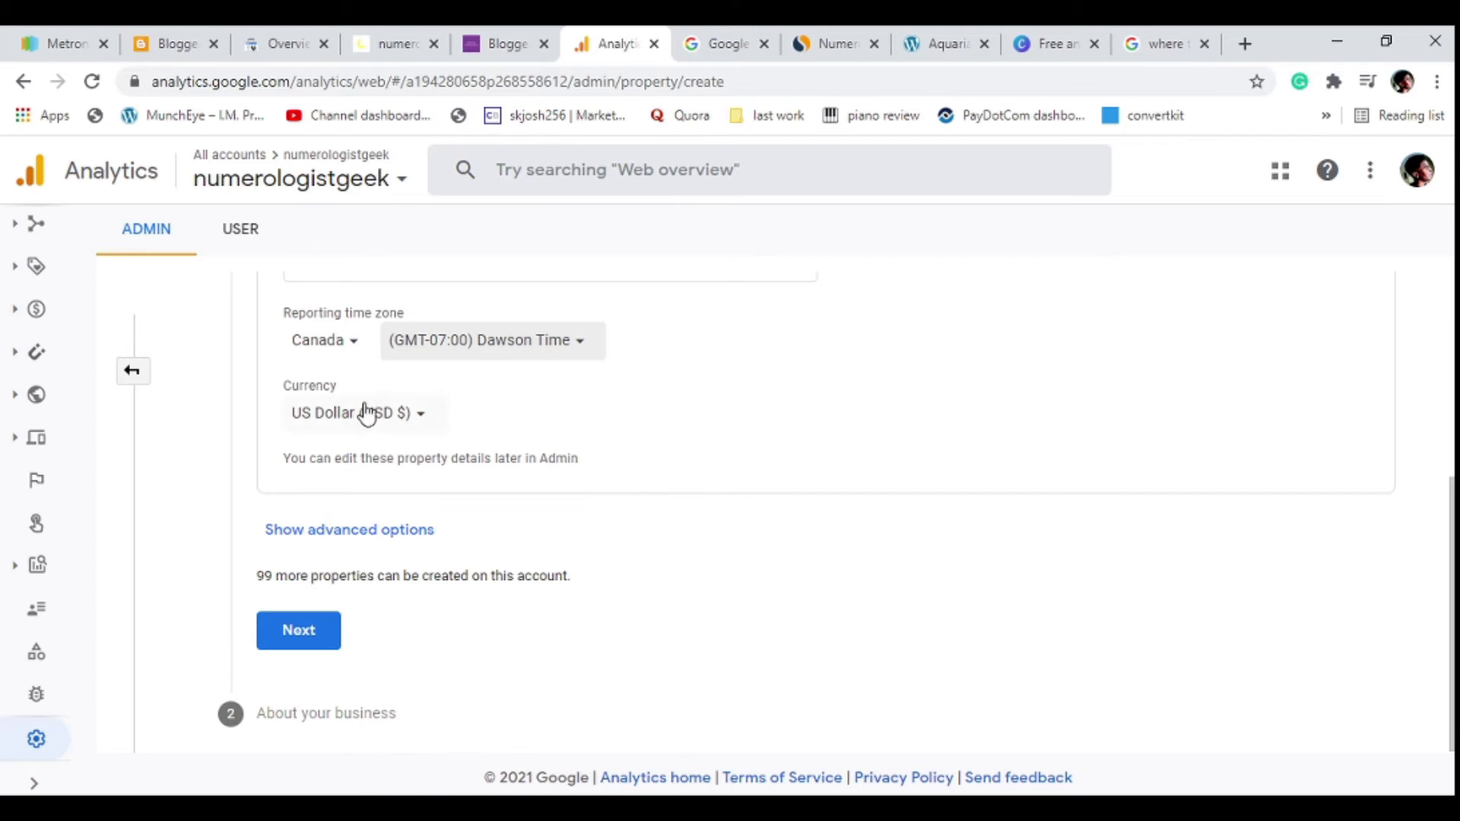
# Show the advanced options of the new property, including the Universal Analytics property setting.
pyautogui.click(330, 540)
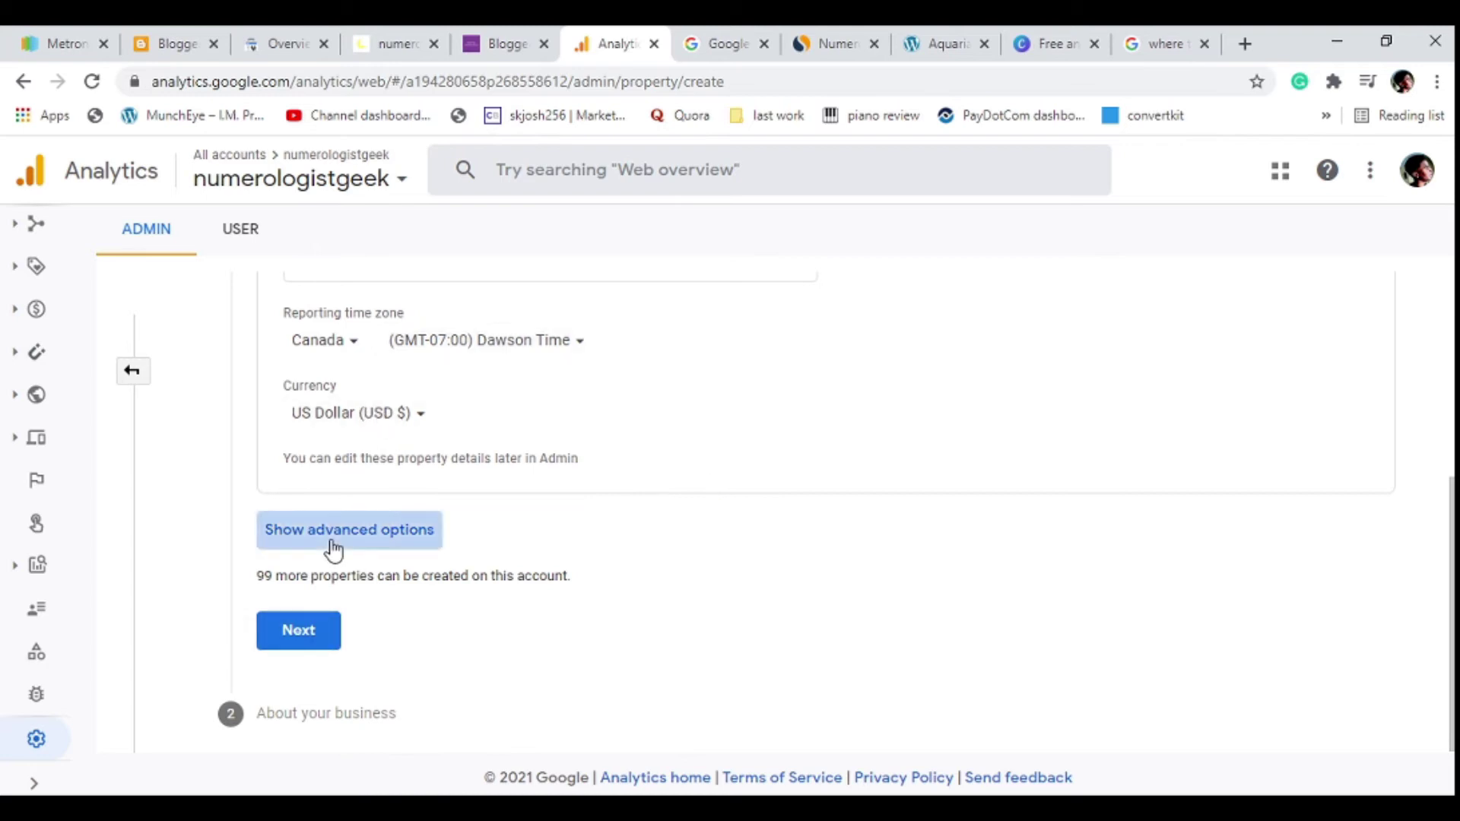
pyautogui.scroll(-2, 334, 542)
pyautogui.scroll(-1, 337, 541)
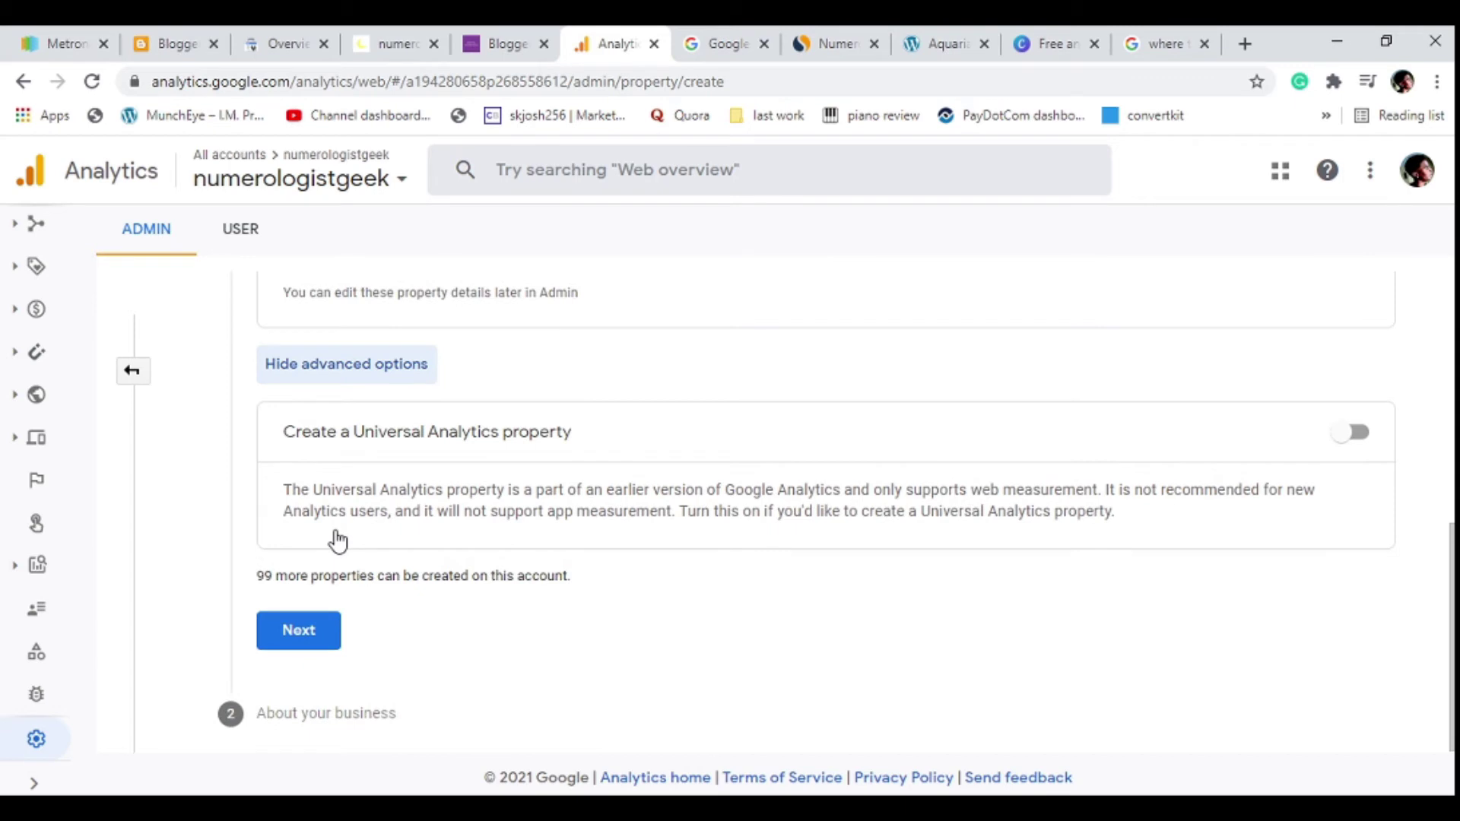
# Turn on the creation of a Universal Analytics property in the advanced options of the new property.
pyautogui.click(356, 374)
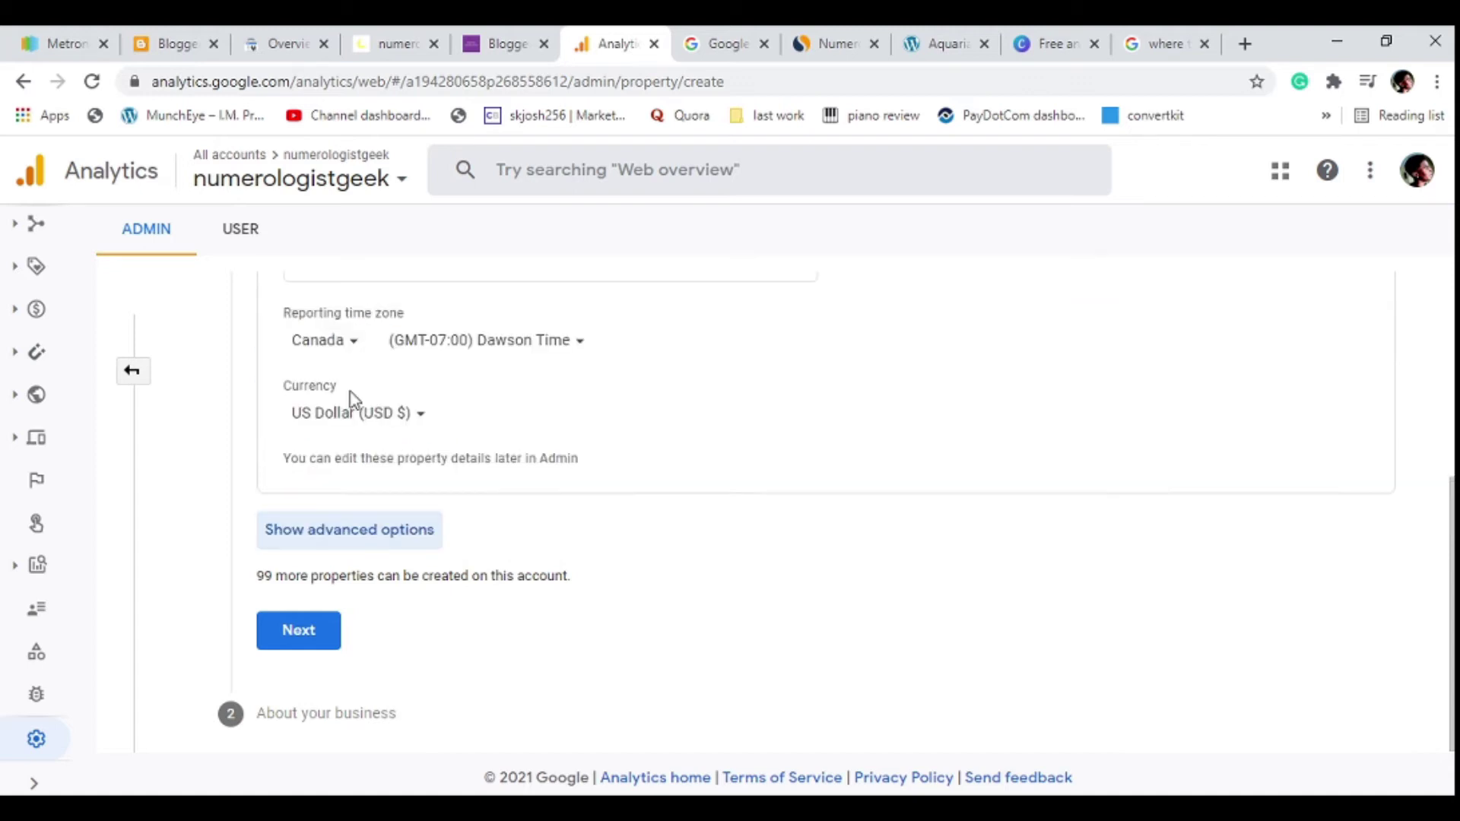
pyautogui.click(327, 541)
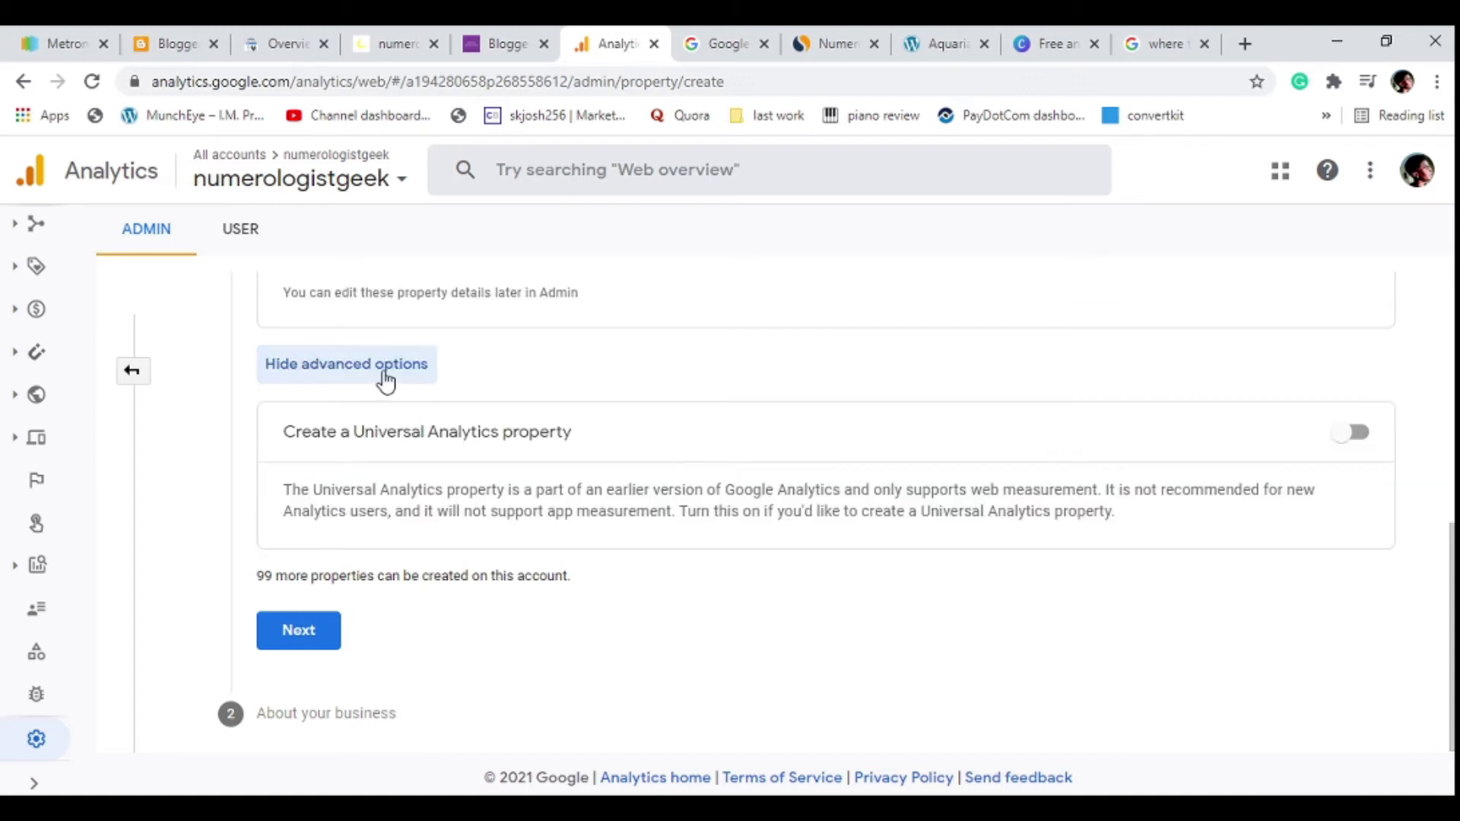
pyautogui.click(1350, 432)
pyautogui.scroll(-4, 812, 502)
pyautogui.click(477, 307)
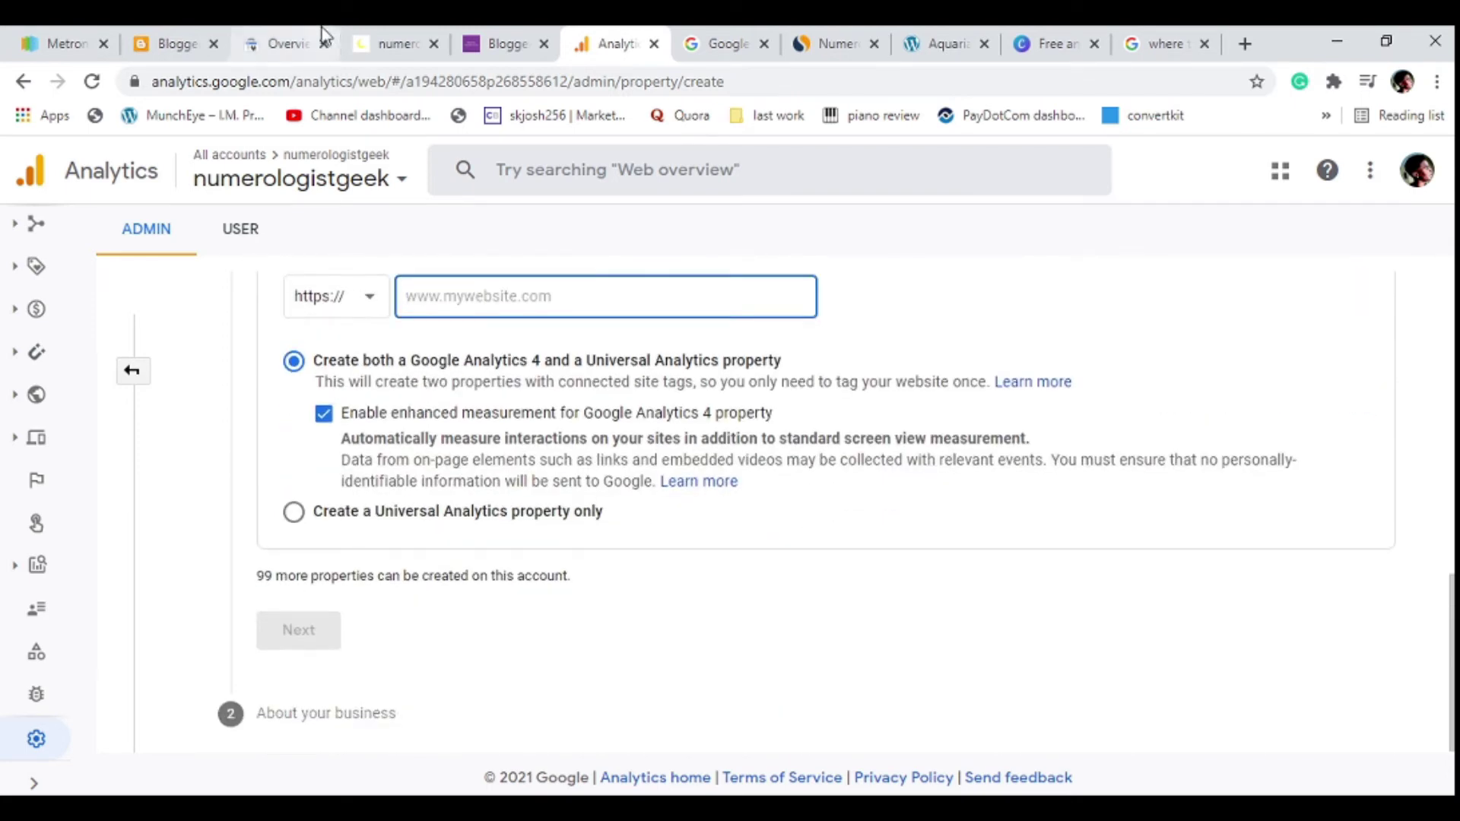
pyautogui.click(401, 46)
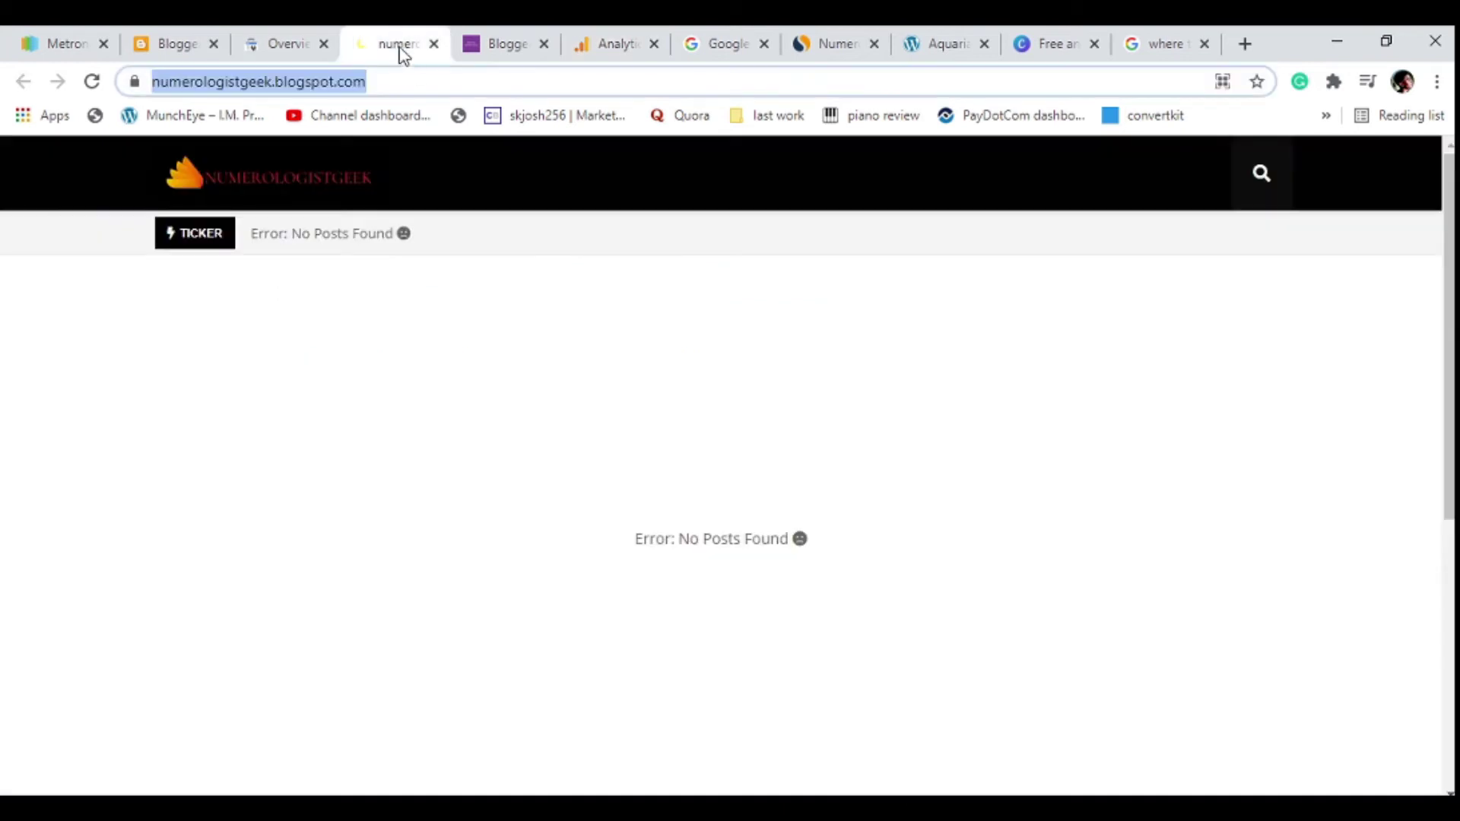
pyautogui.rightClick(336, 78)
pyautogui.click(376, 194)
pyautogui.click(590, 56)
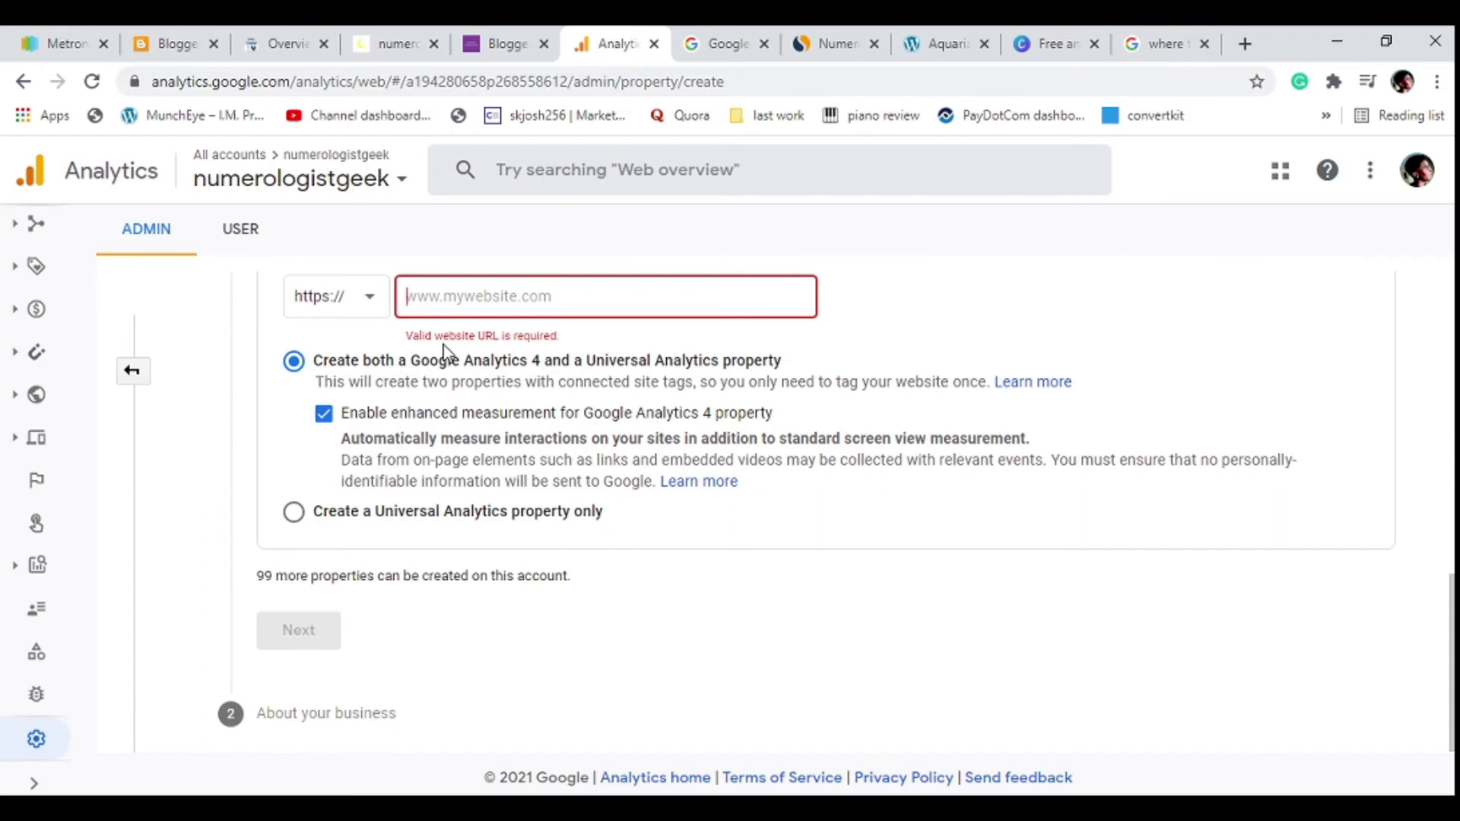
pyautogui.hotkey('ctrl', 'v')
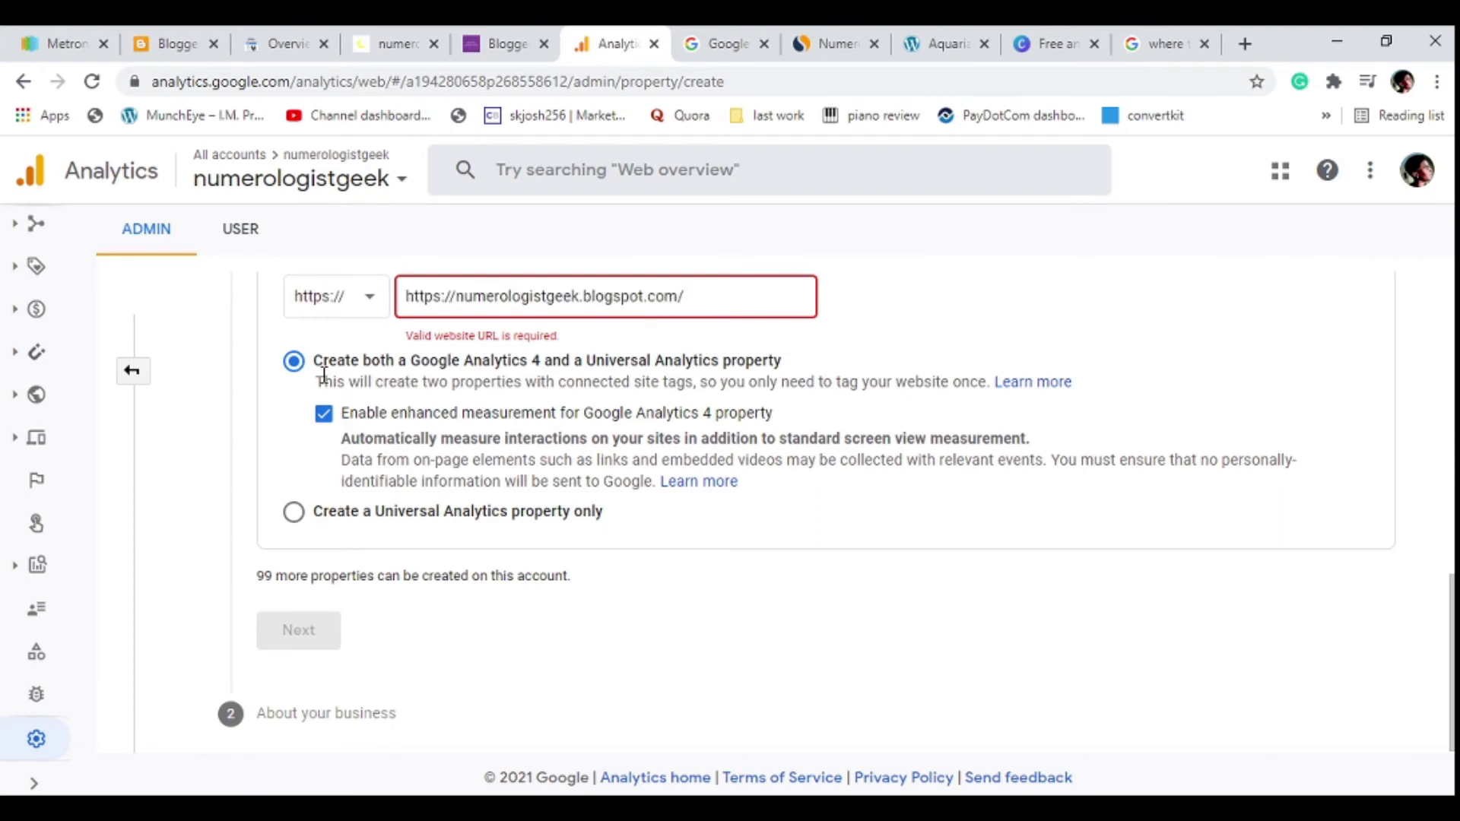
pyautogui.click(295, 512)
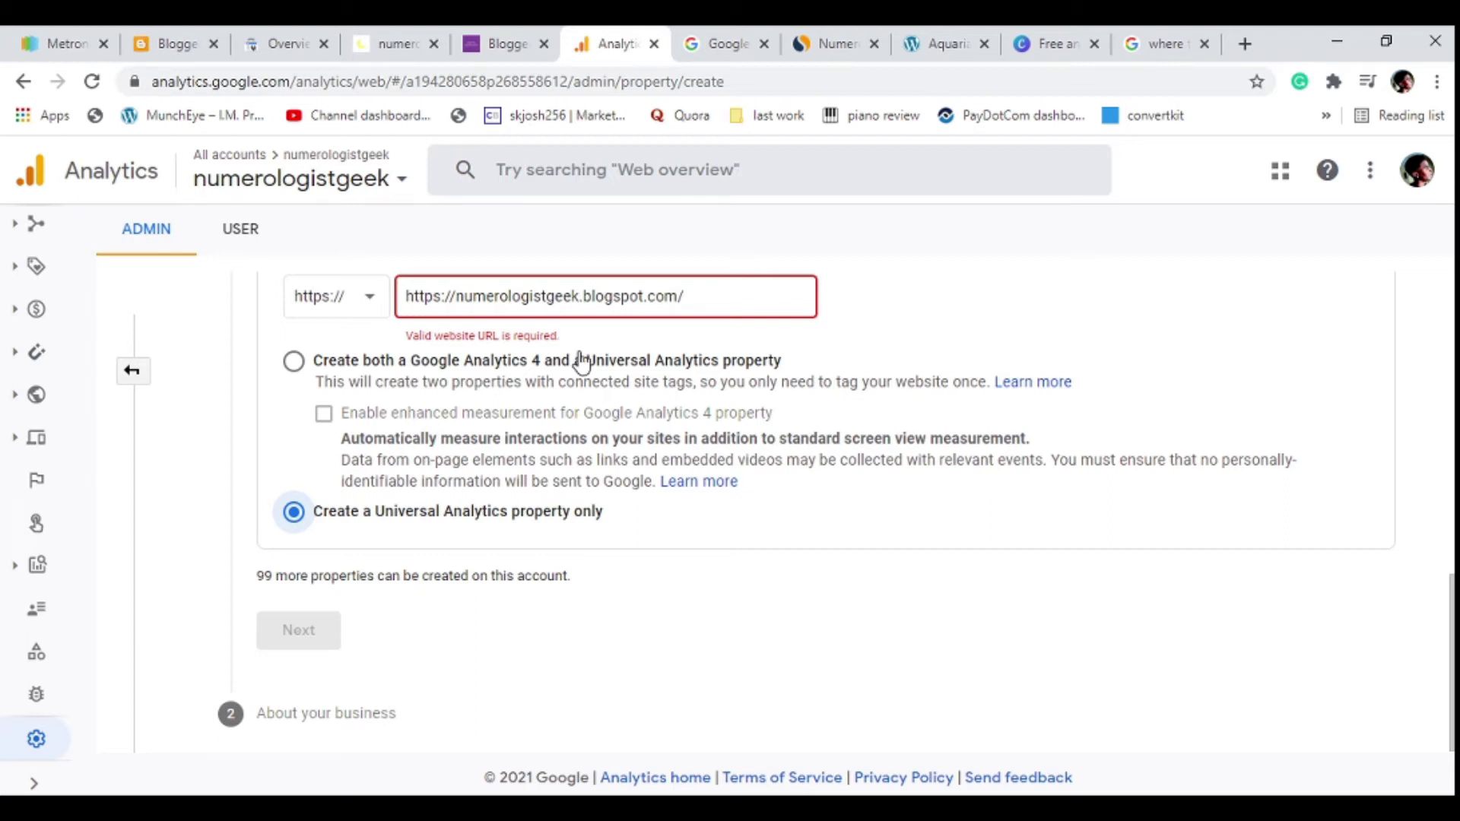
# Switch back to the Blogger settings and close the Google Analytics Property ID entry without saving.
pyautogui.click(187, 47)
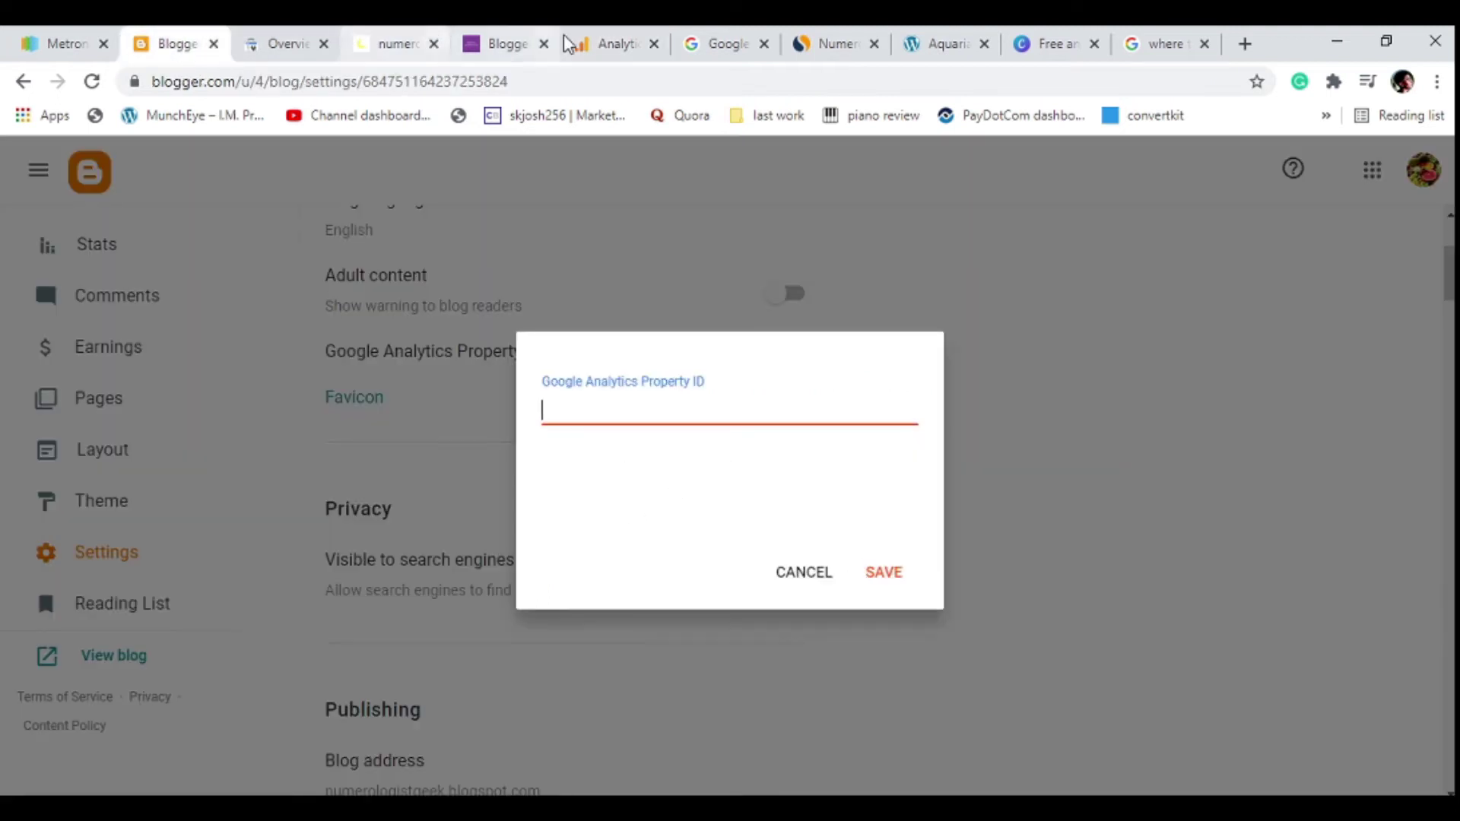
pyautogui.click(602, 47)
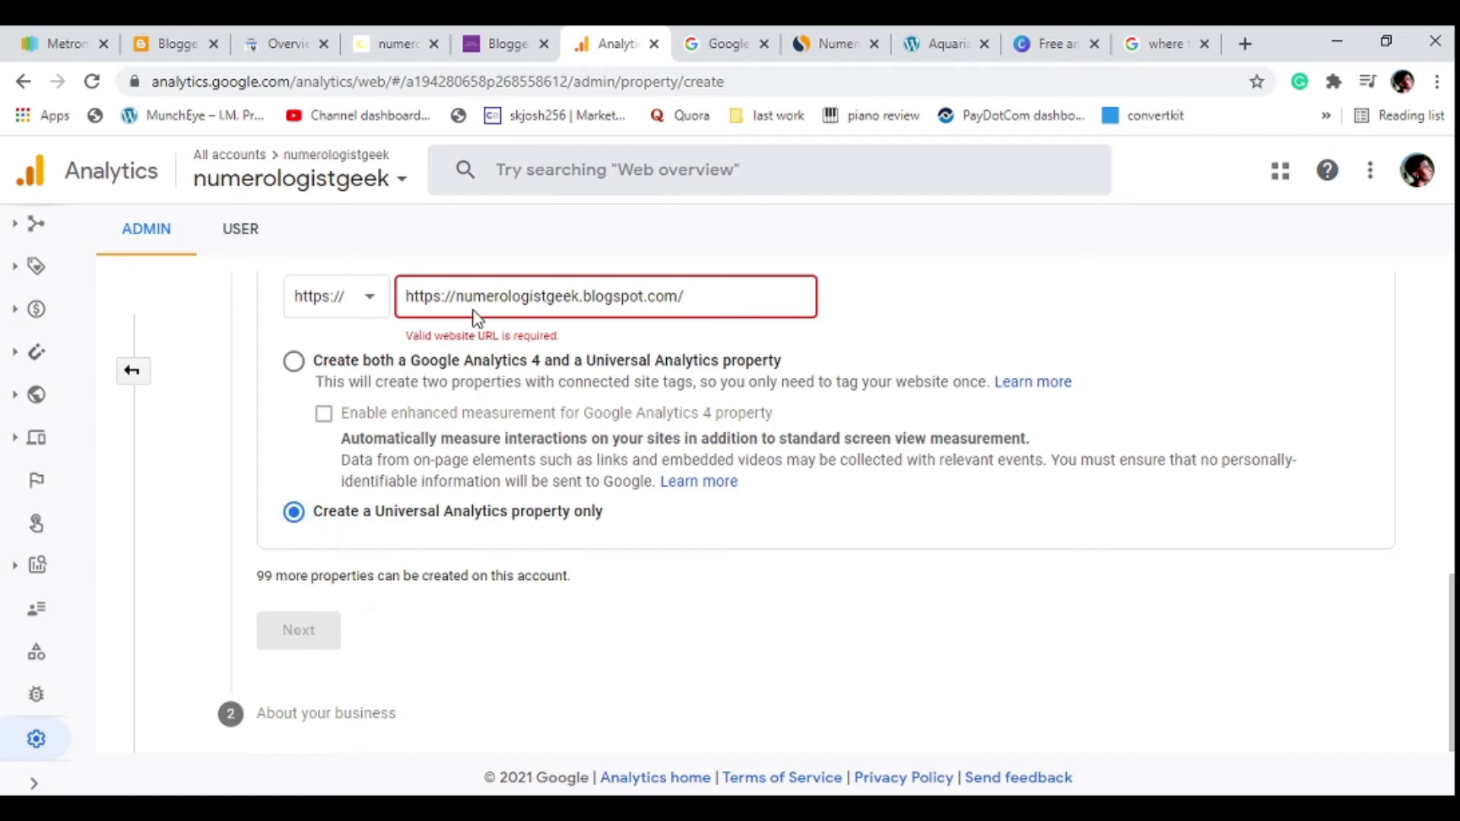
pyautogui.click(161, 53)
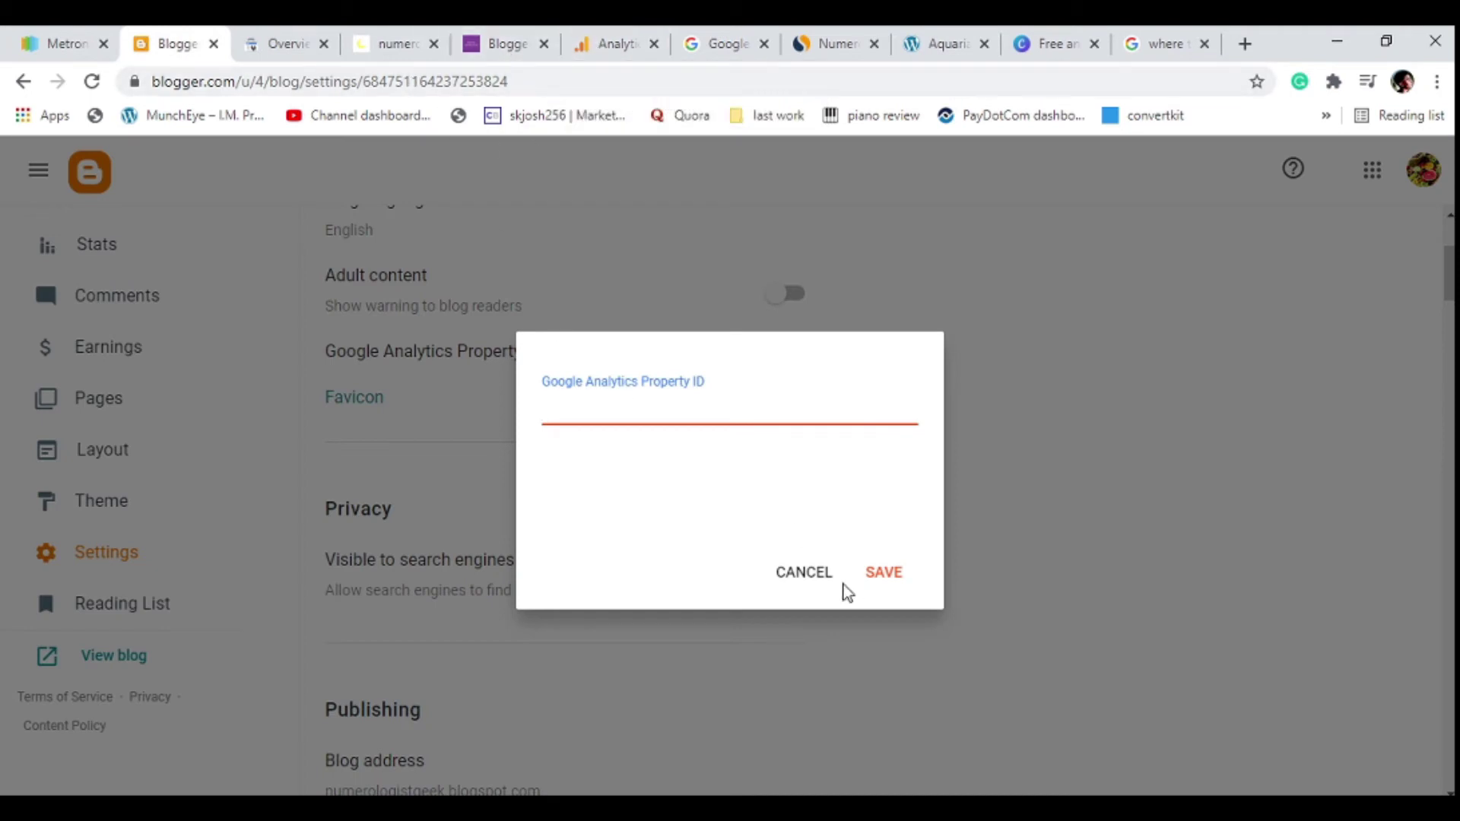
pyautogui.click(798, 583)
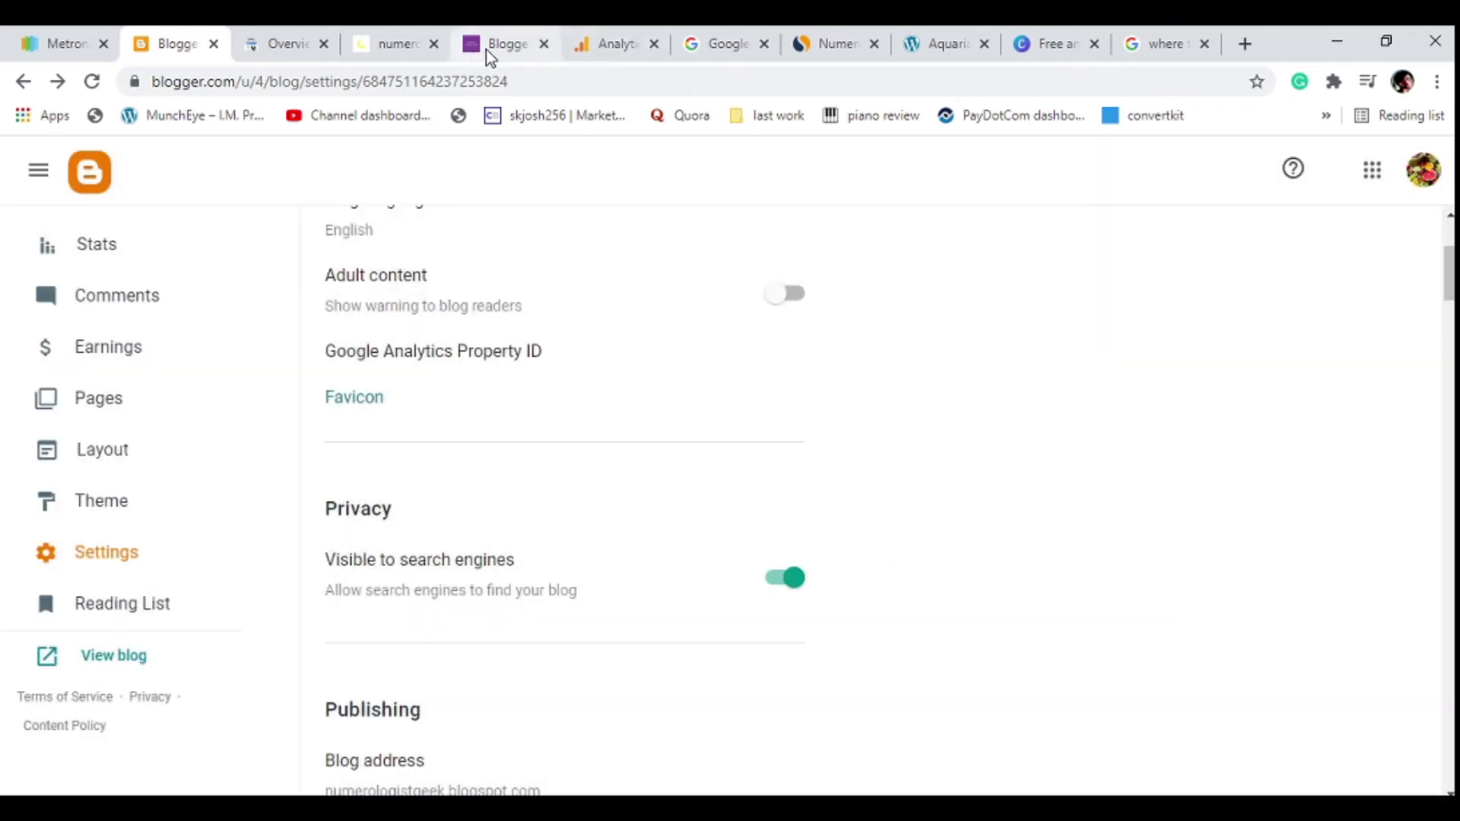
pyautogui.click(576, 48)
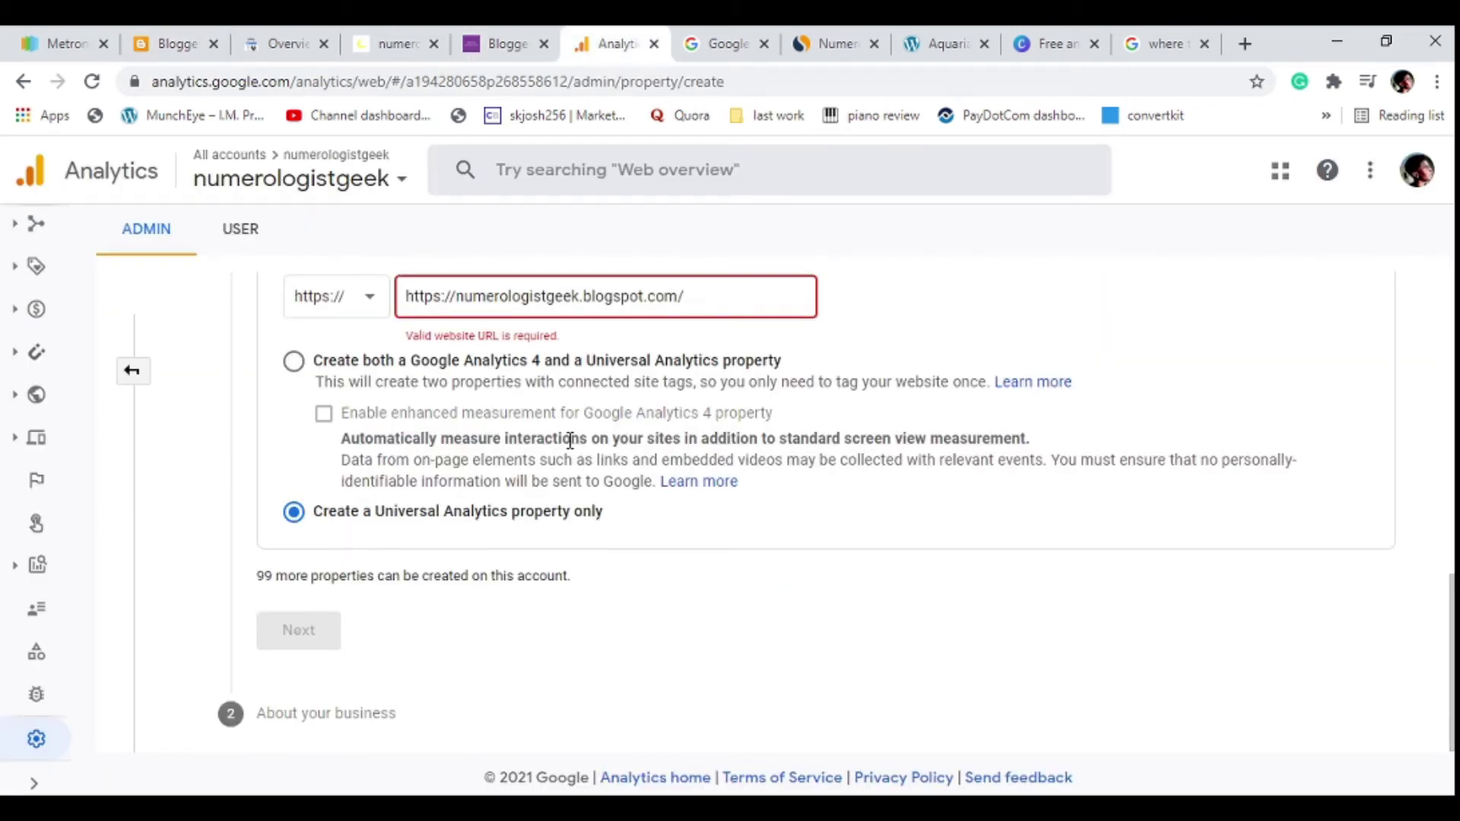
pyautogui.click(184, 40)
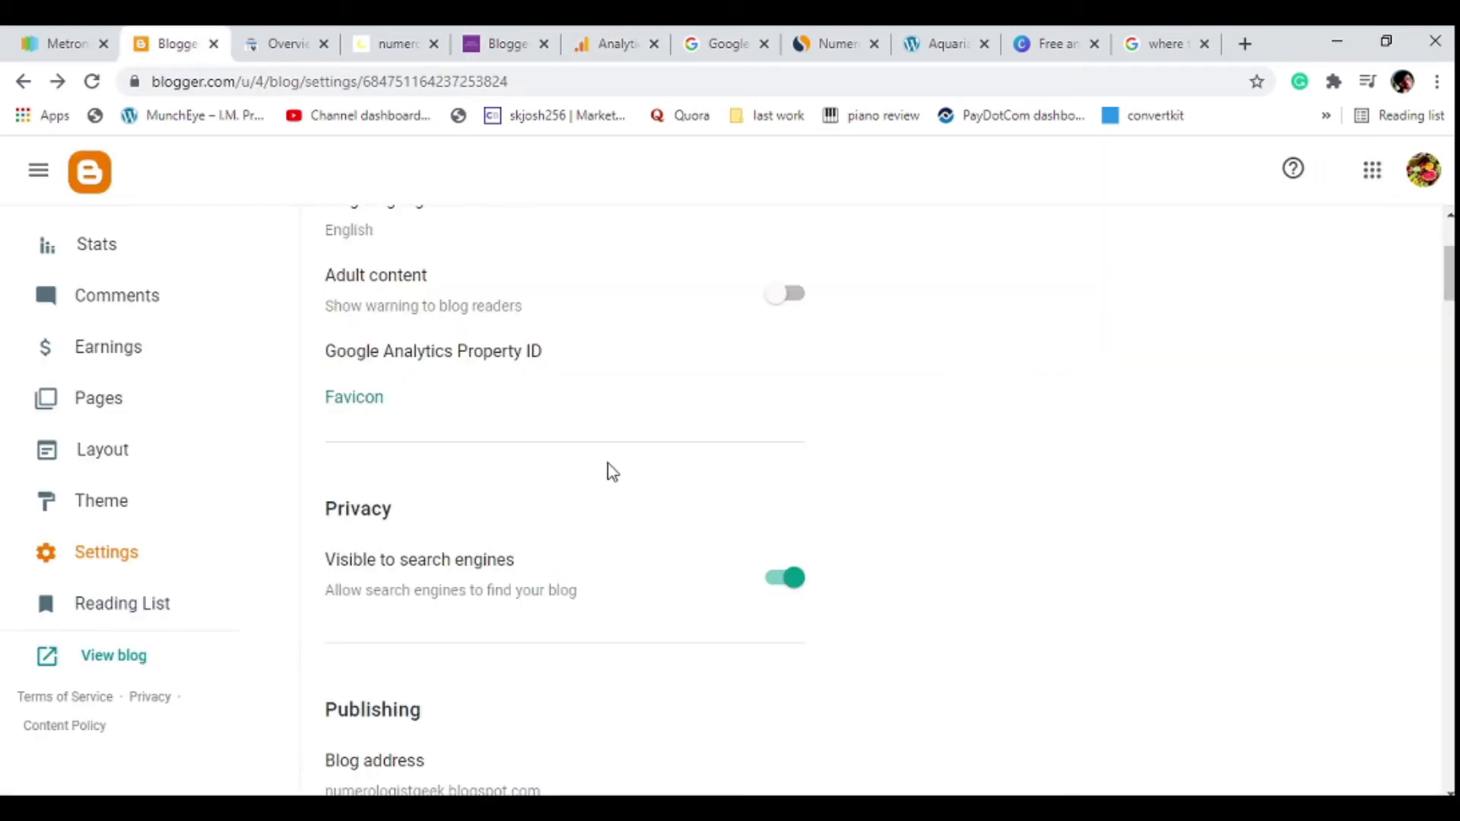
# Open the blog's favicon configuration and check how the favicon looks on the live blog.
pyautogui.scroll(-2, 609, 468)
pyautogui.click(372, 221)
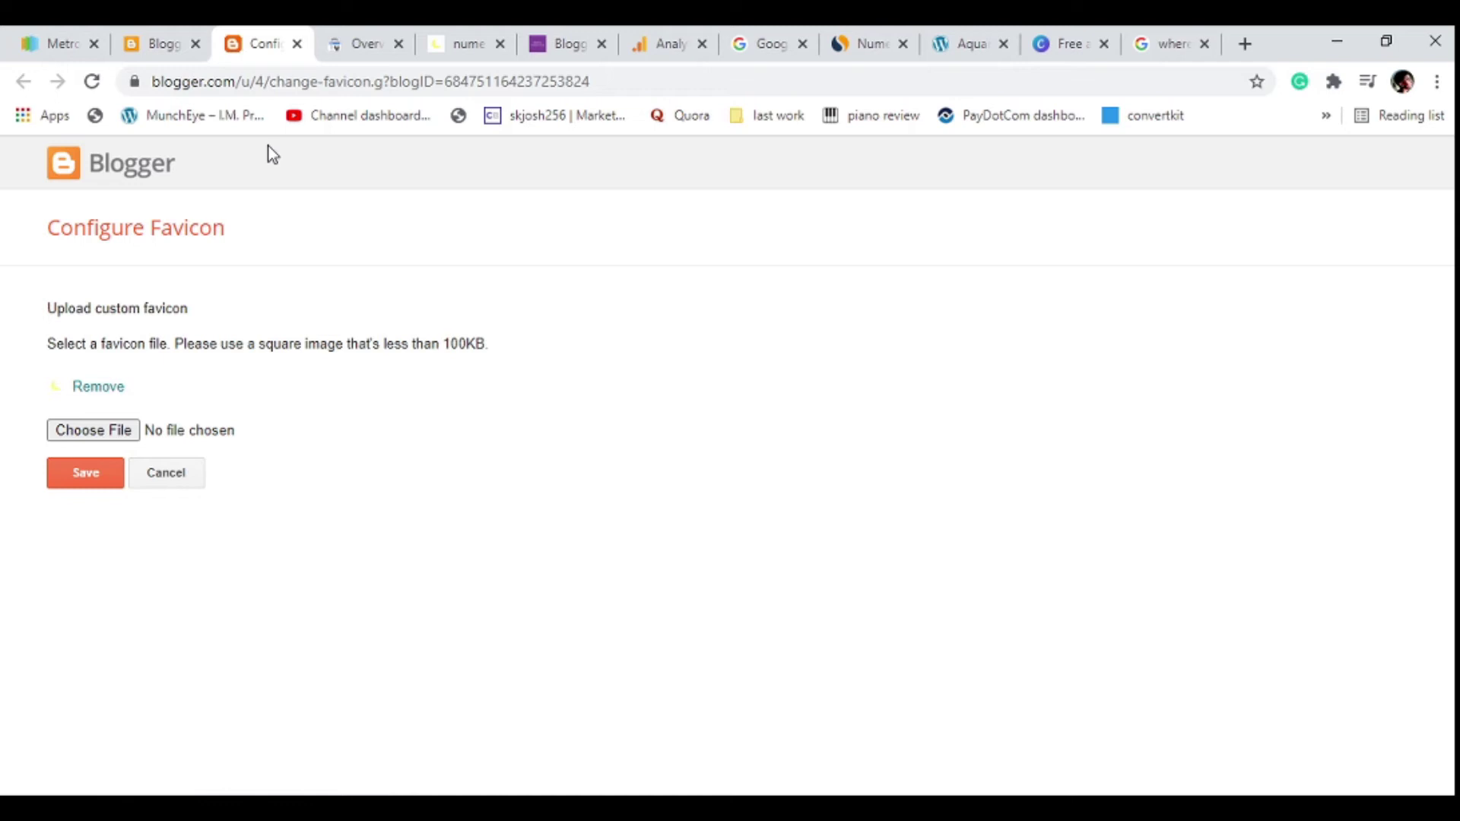
pyautogui.click(459, 36)
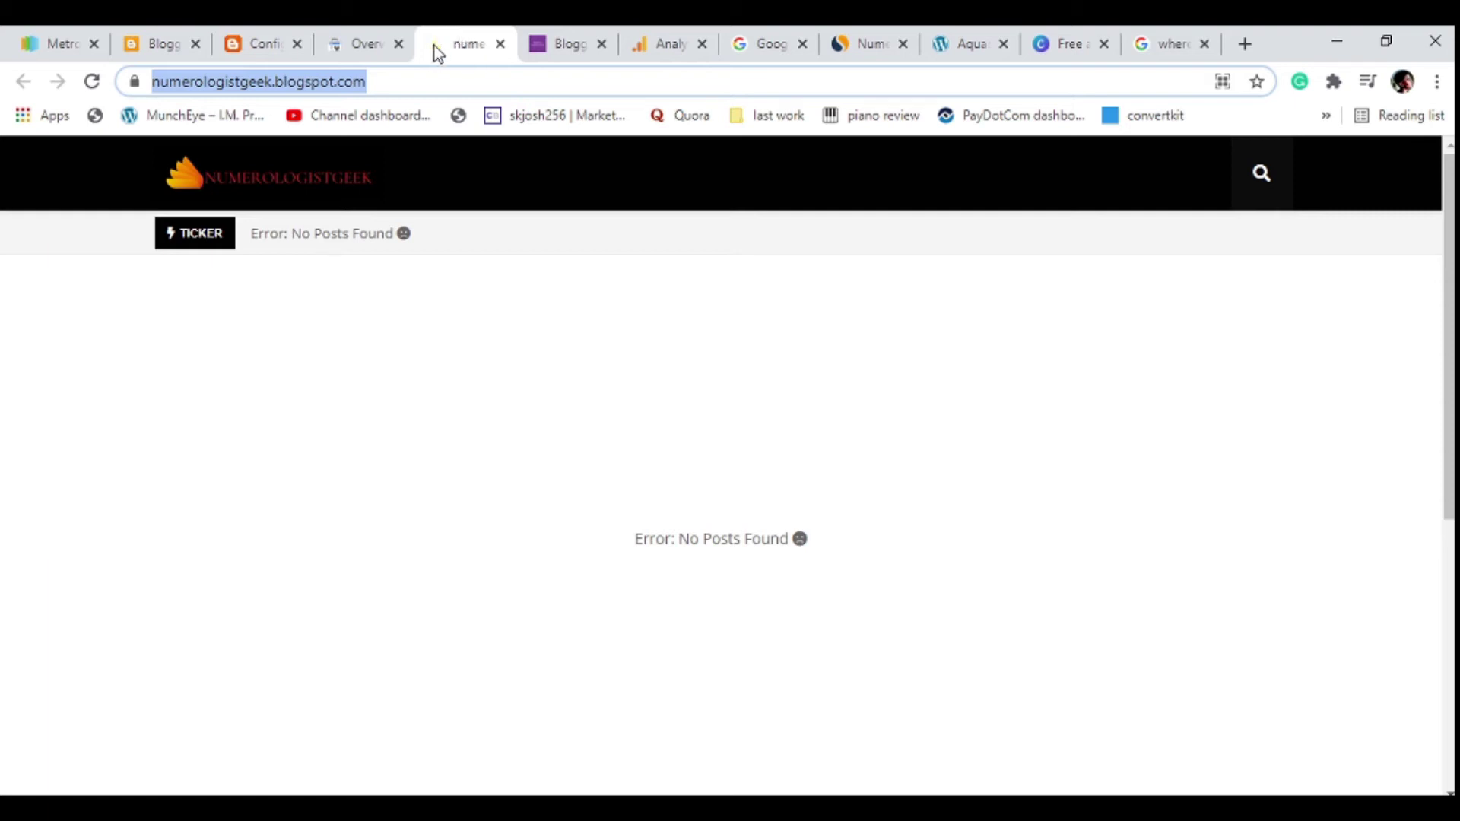
pyautogui.click(236, 44)
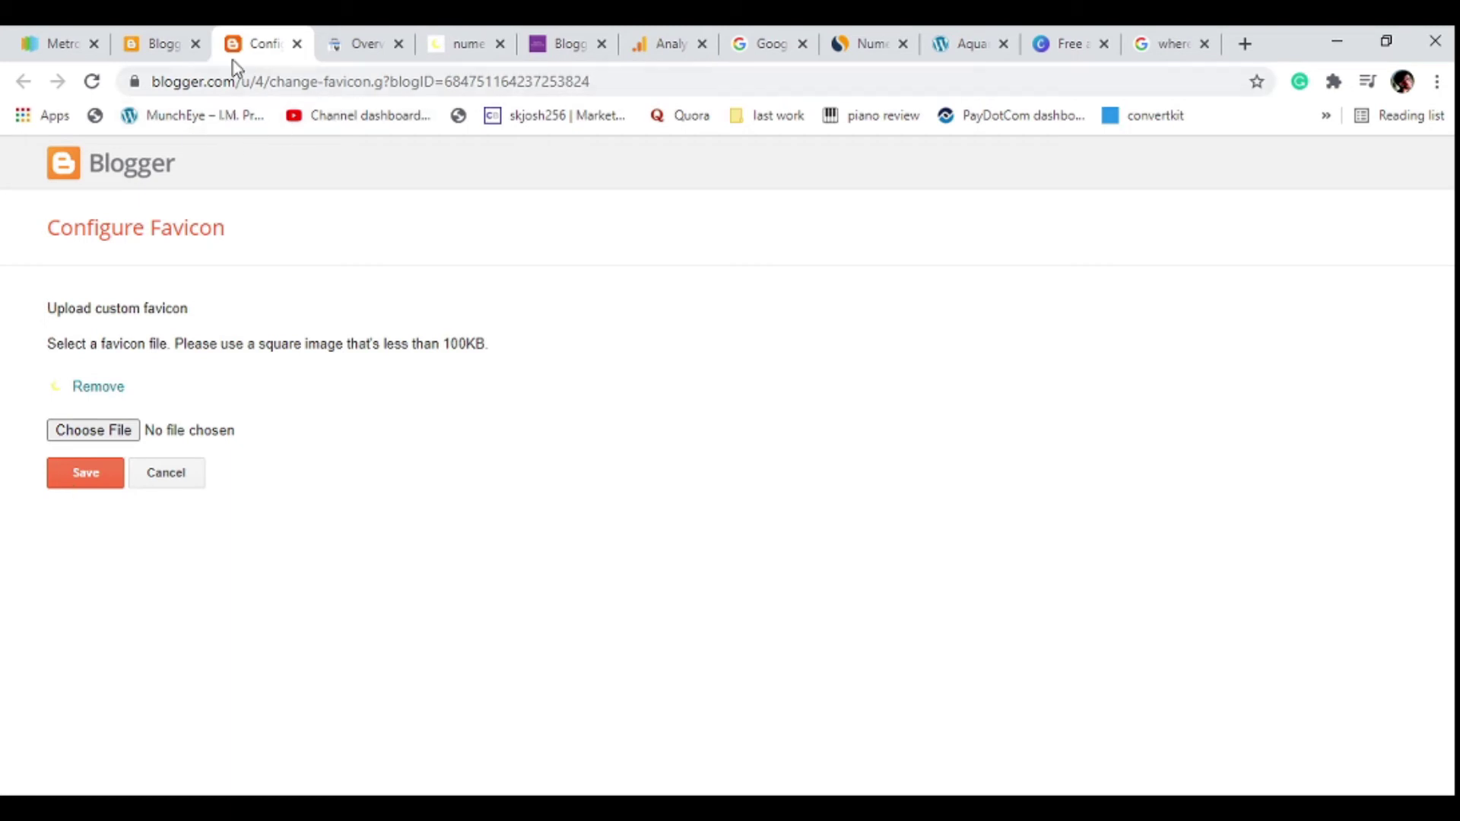
# Return to the Blogger settings and review the Privacy, Publishing, HTTPS and Permissions sections through to Meta tags.
pyautogui.click(154, 46)
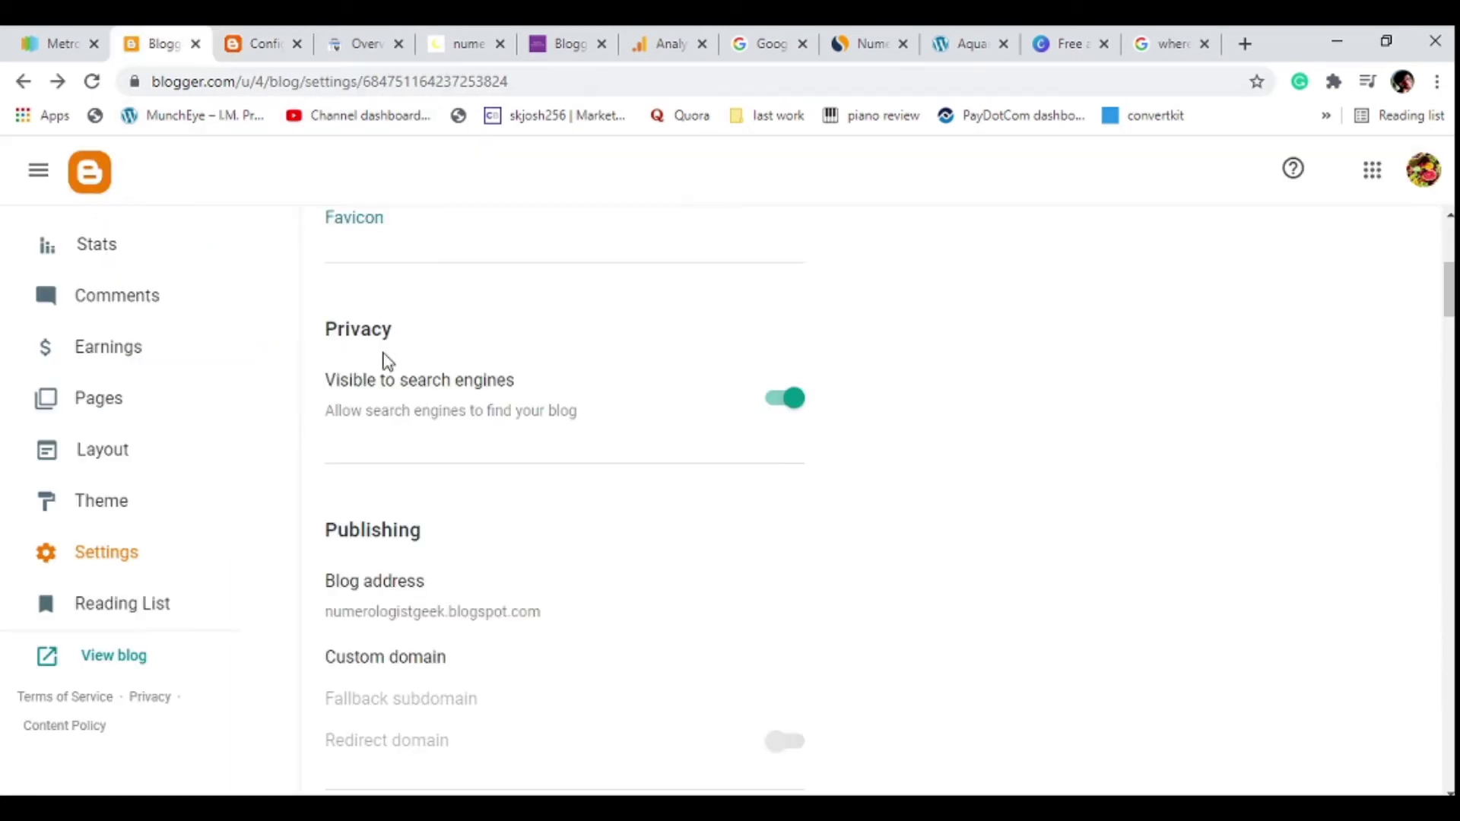
pyautogui.scroll(5, 391, 365)
pyautogui.scroll(-3, 372, 388)
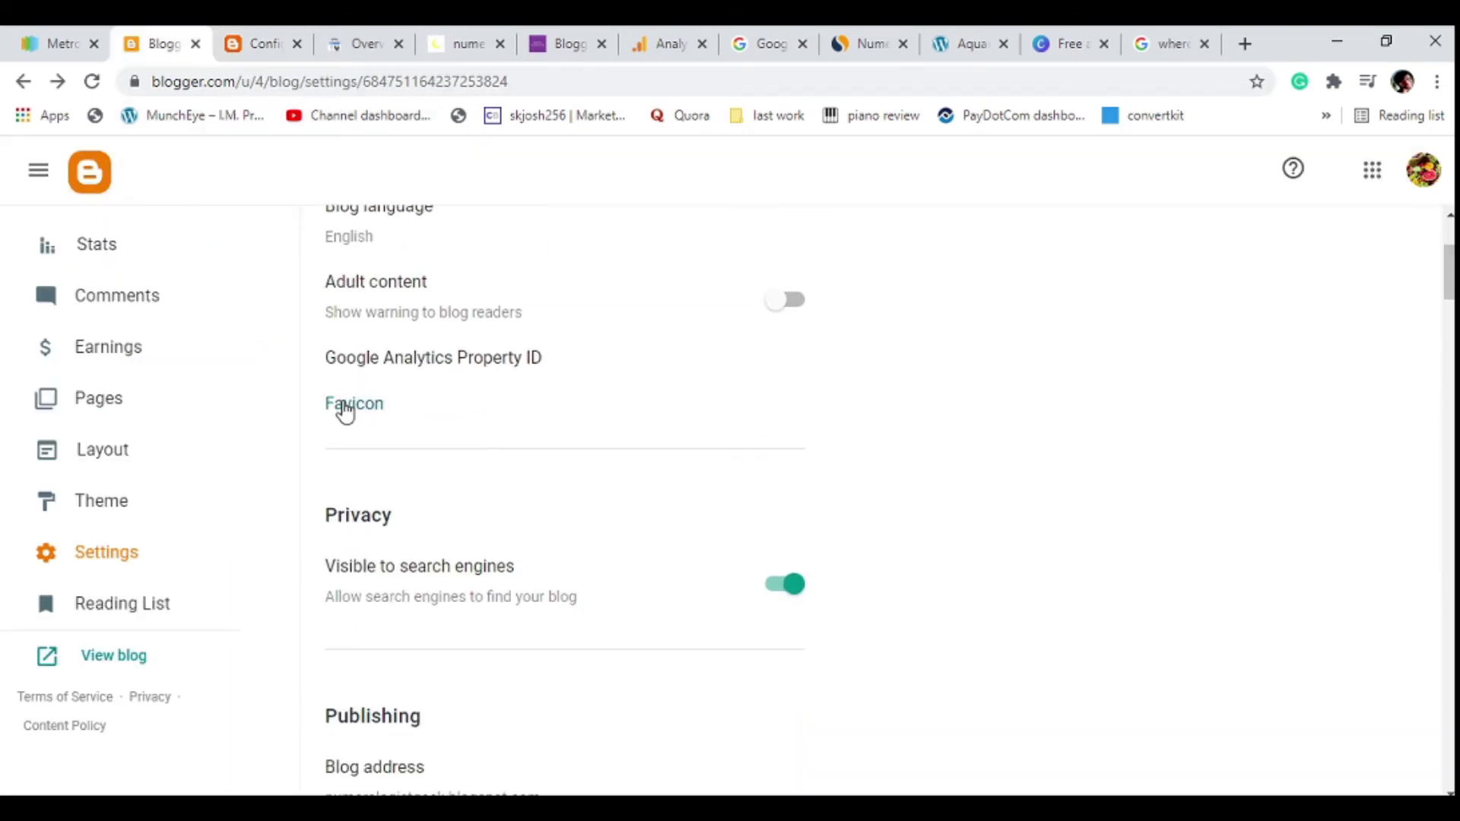
pyautogui.scroll(-3, 351, 416)
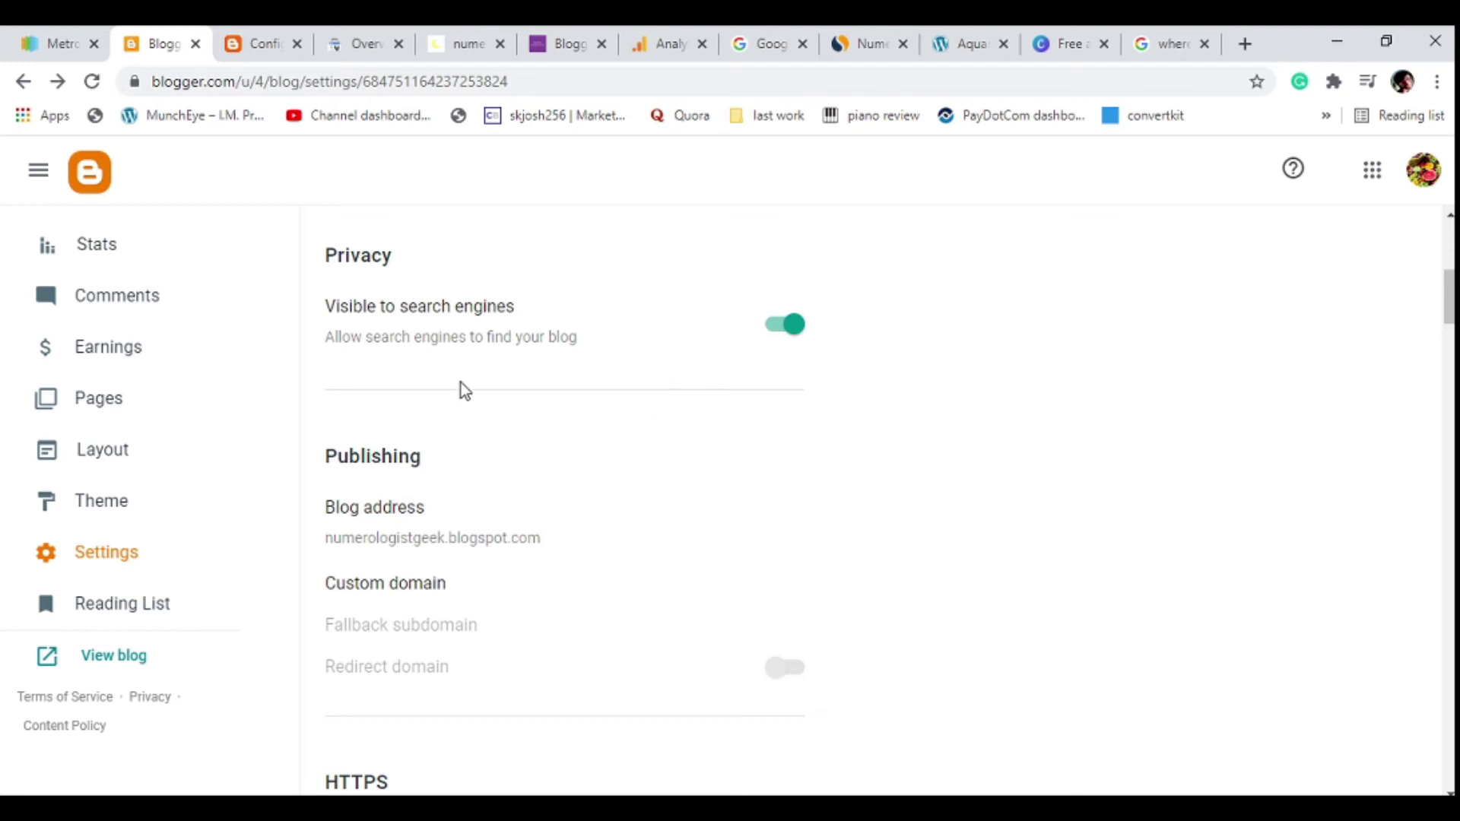
pyautogui.scroll(-3, 464, 376)
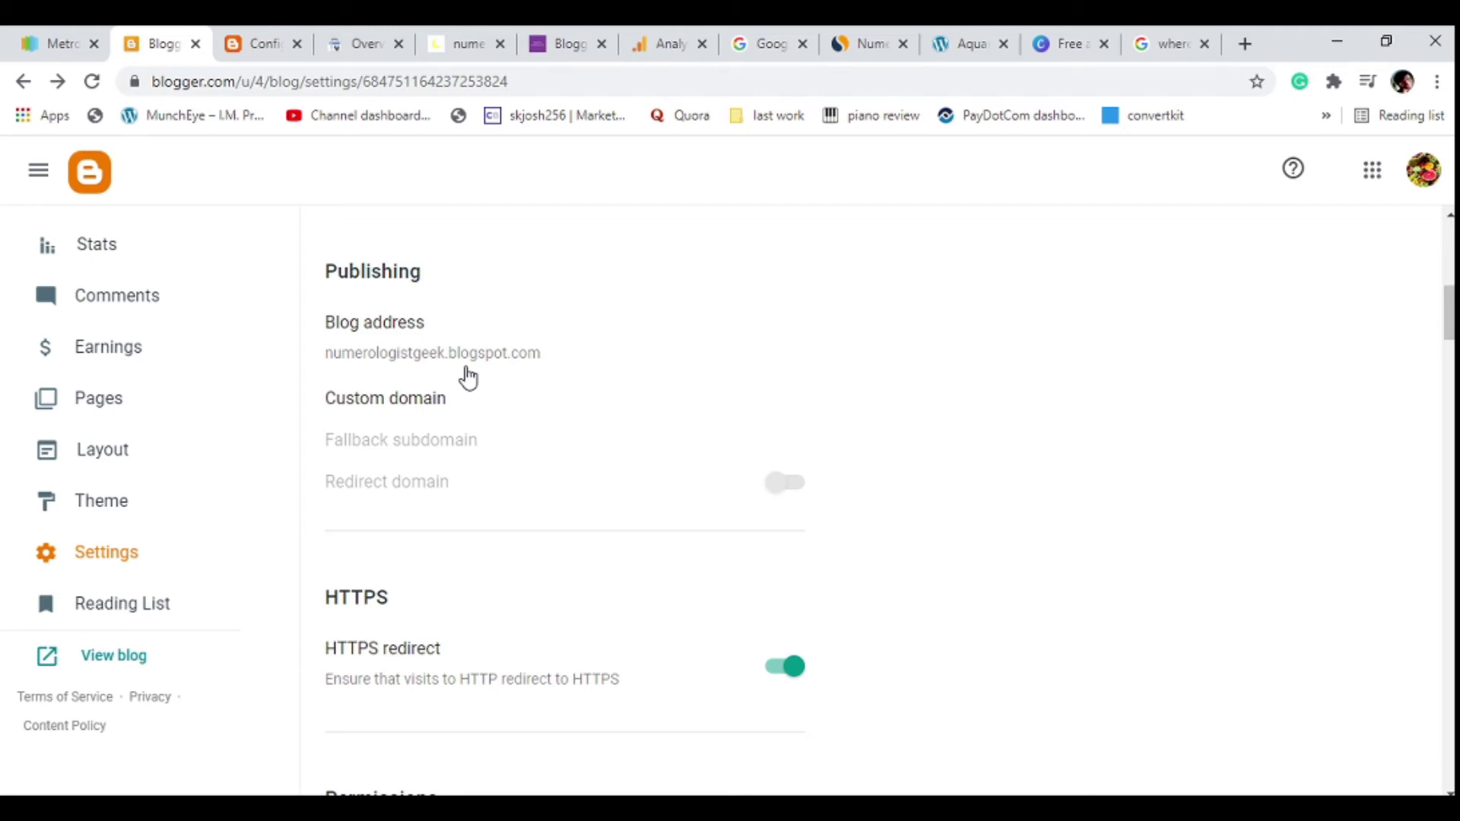
pyautogui.scroll(-5, 426, 381)
pyautogui.scroll(2, 427, 283)
pyautogui.scroll(-4, 494, 315)
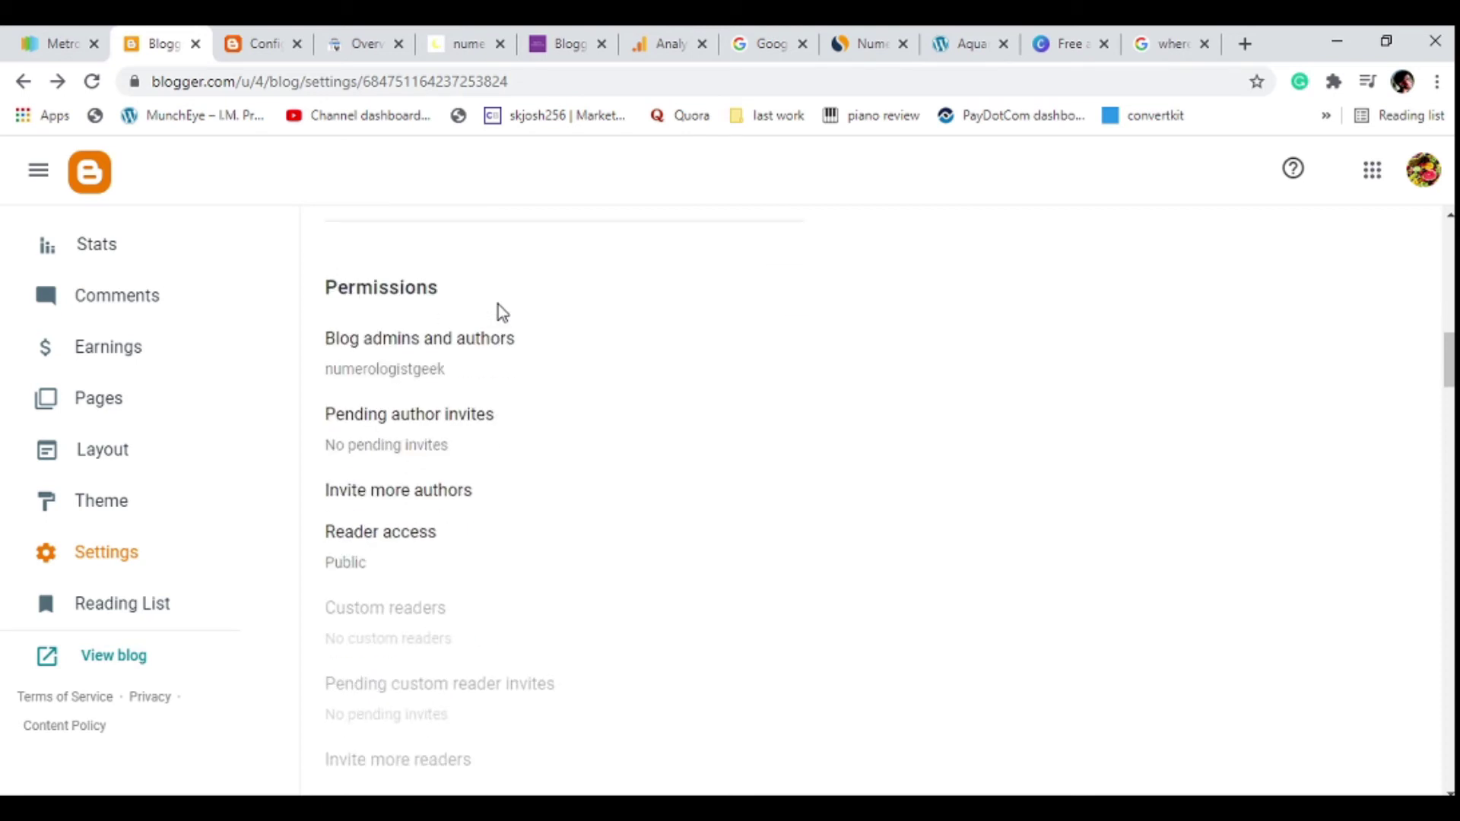
pyautogui.scroll(3, 448, 378)
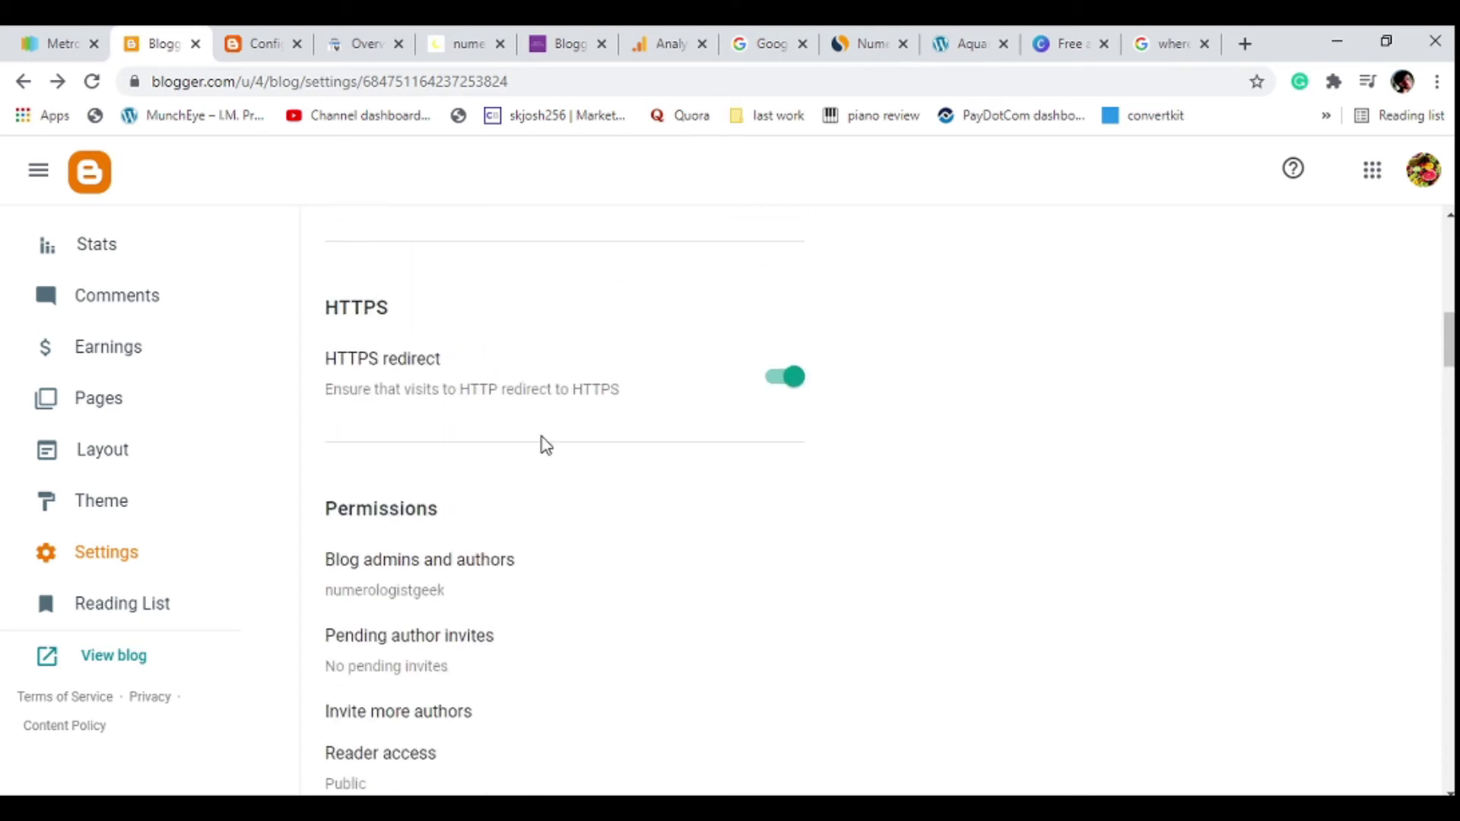
pyautogui.scroll(-2, 546, 445)
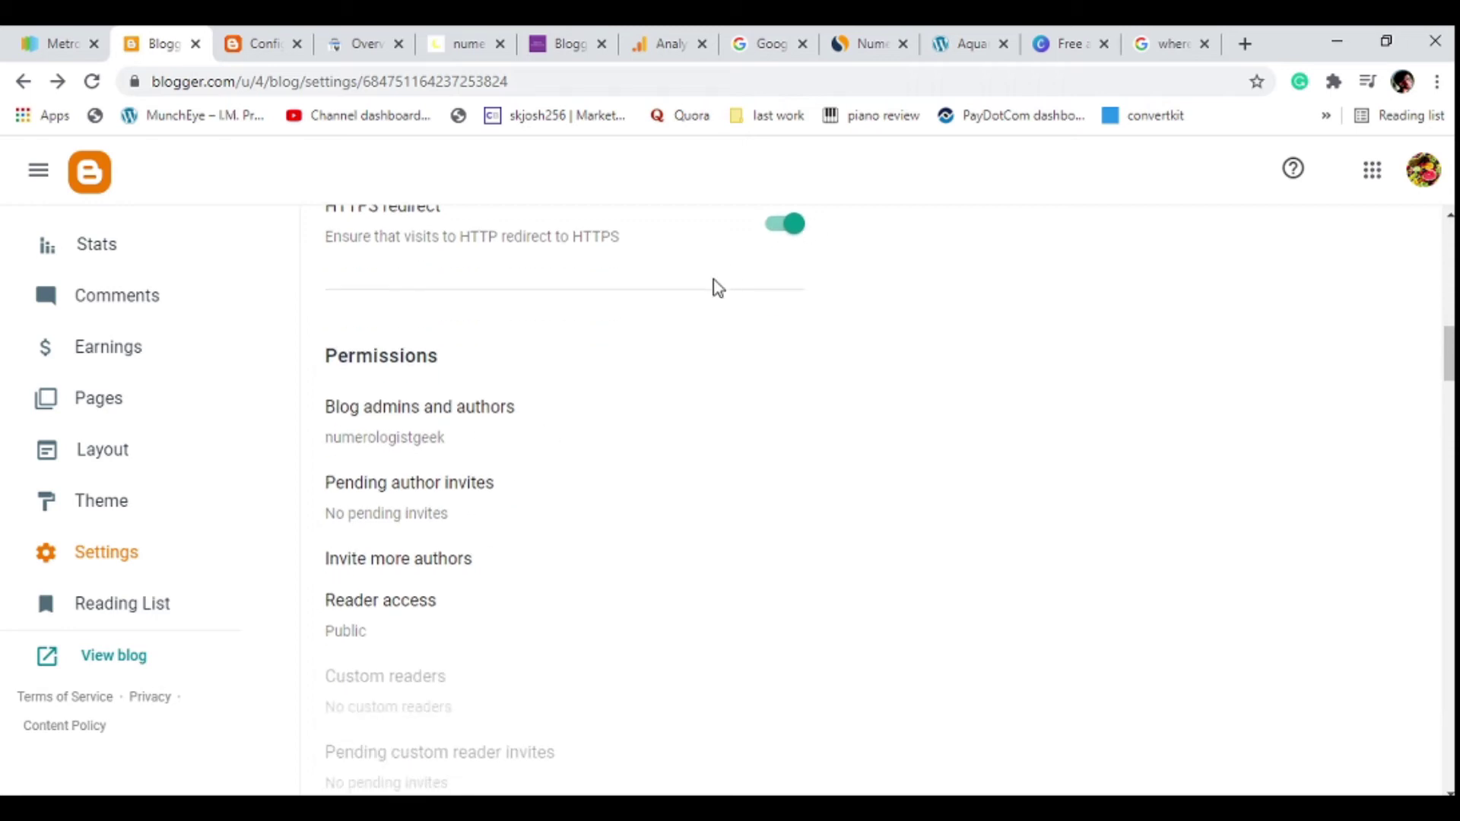
pyautogui.scroll(-10, 718, 287)
pyautogui.scroll(-15, 525, 287)
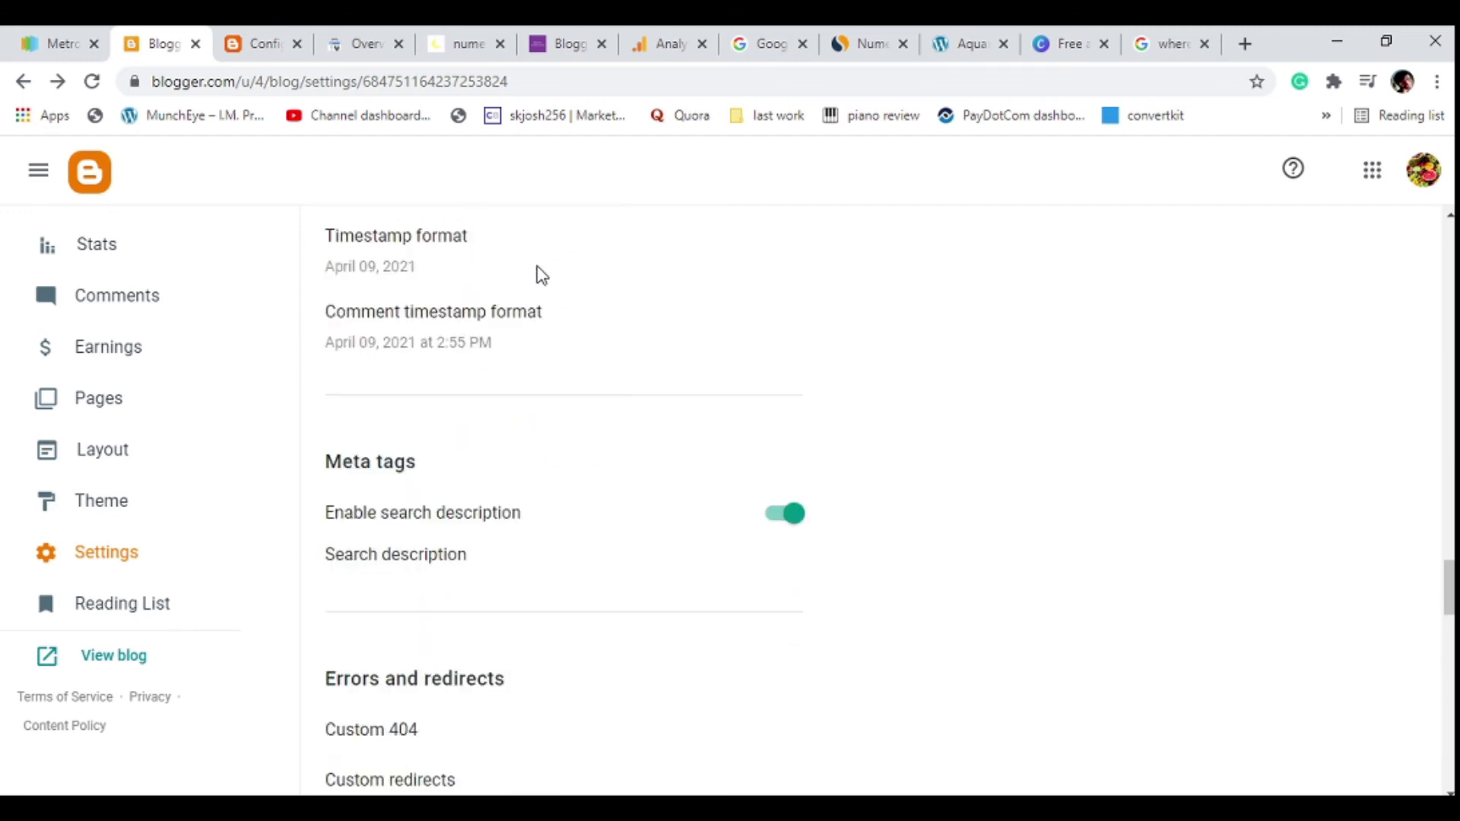
# Examine the custom robots.txt content under Crawlers and indexing and close it without saving.
pyautogui.scroll(-5, 541, 276)
pyautogui.scroll(-3, 524, 413)
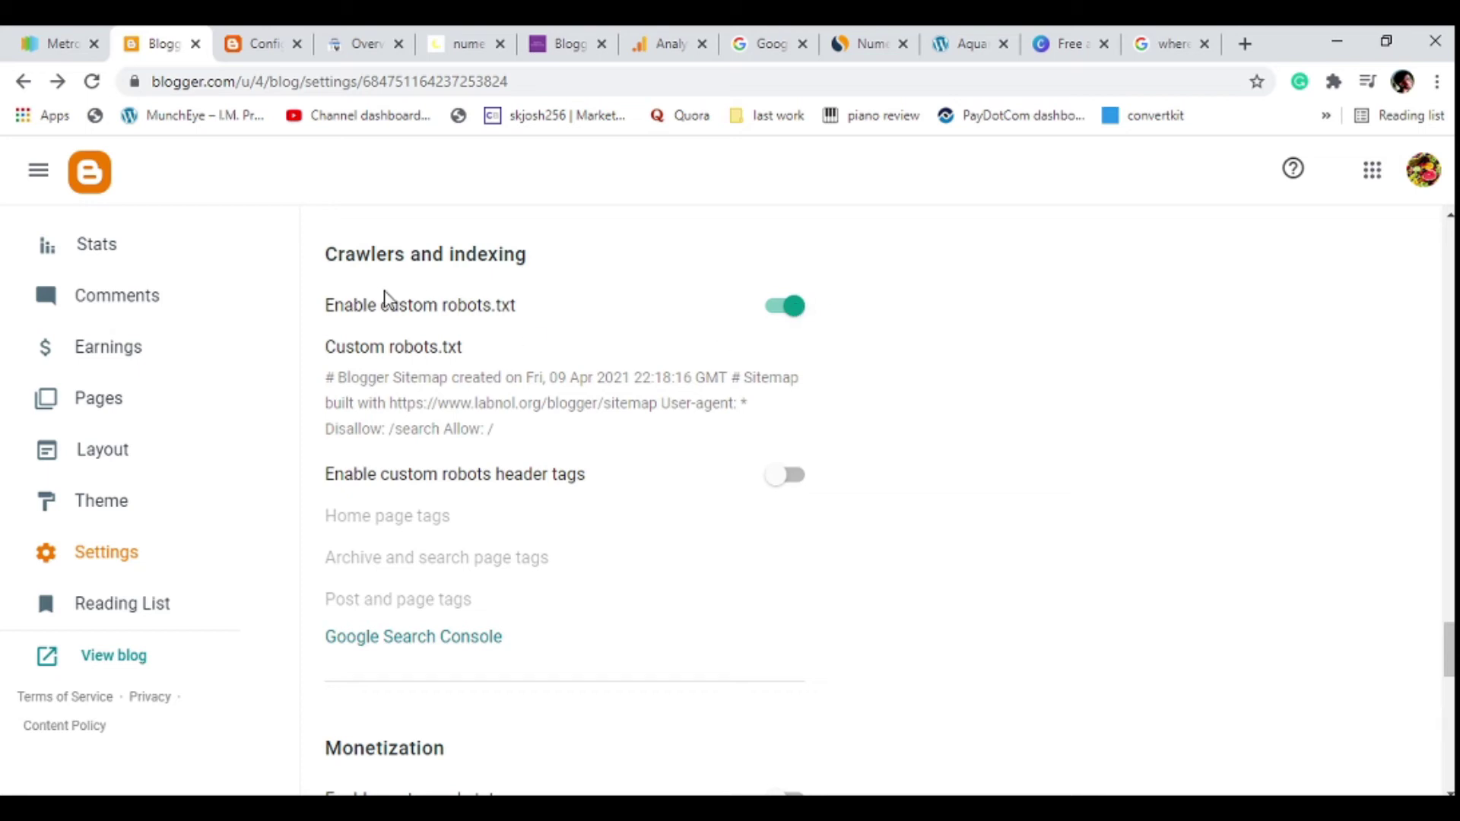
pyautogui.click(378, 367)
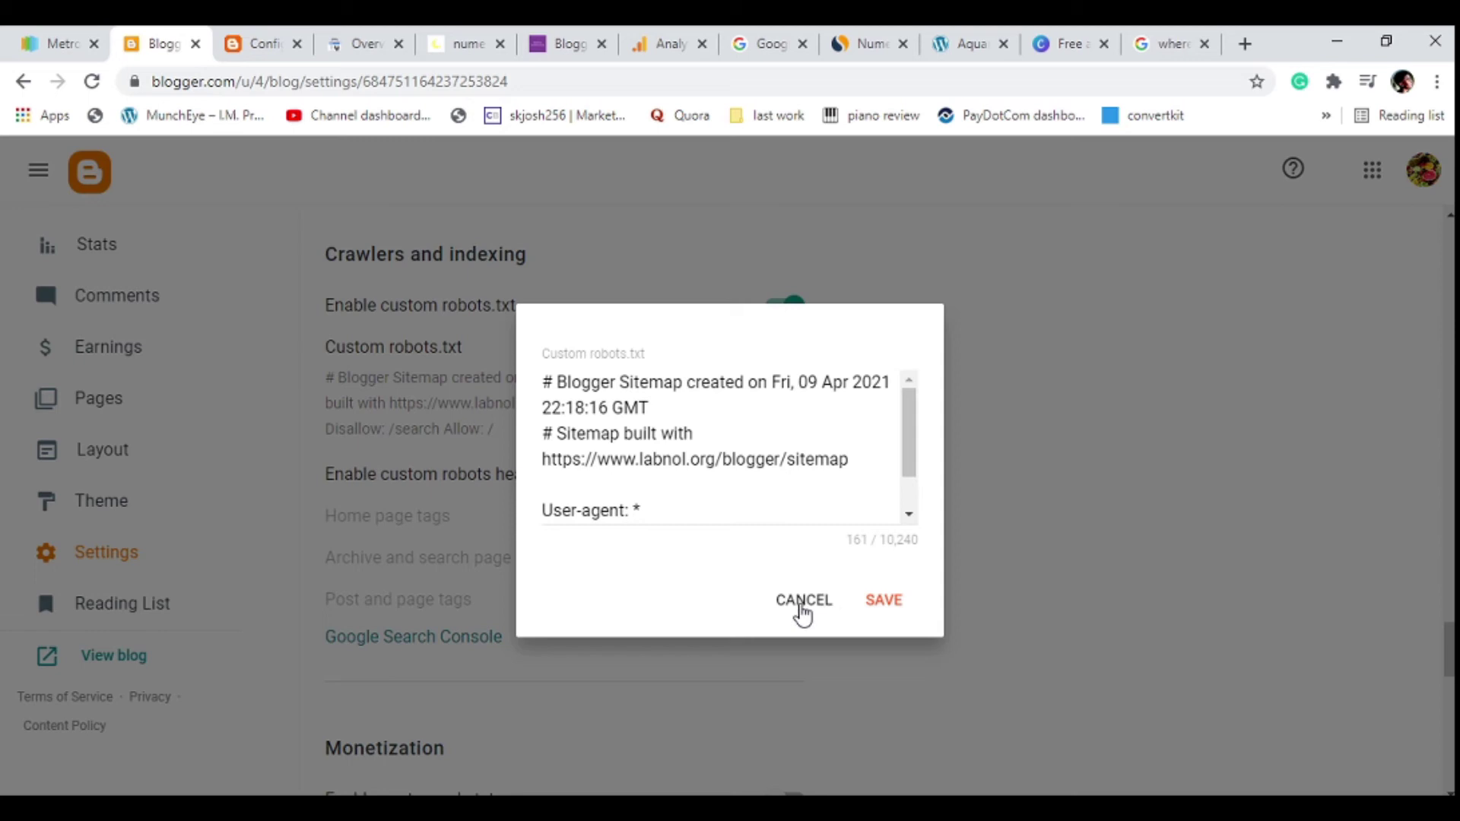
pyautogui.click(802, 605)
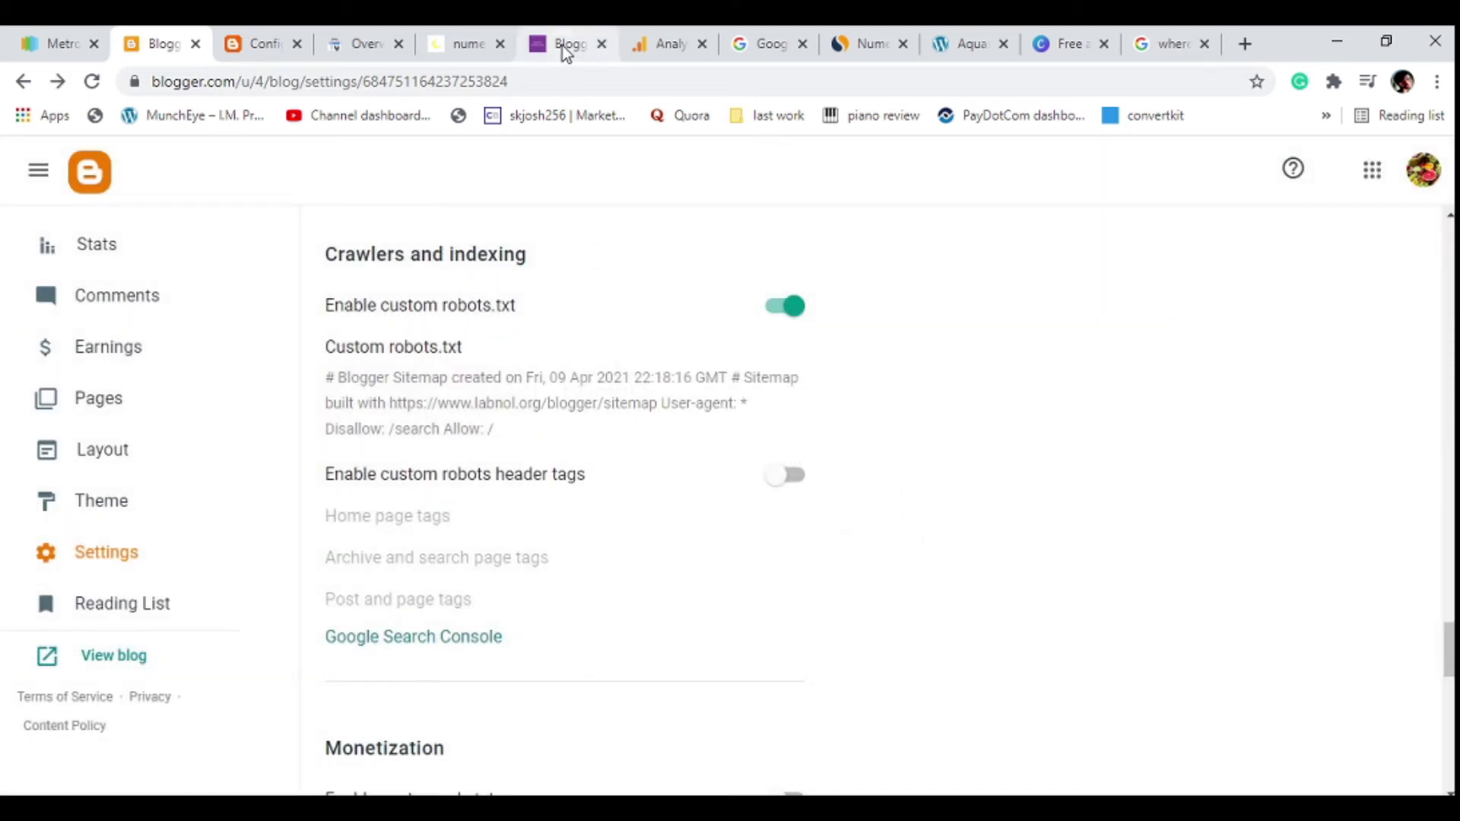
# Switch to the labnol.org Blogger XML Sitemaps page and examine the sitemap code generated for the blog.
pyautogui.click(563, 46)
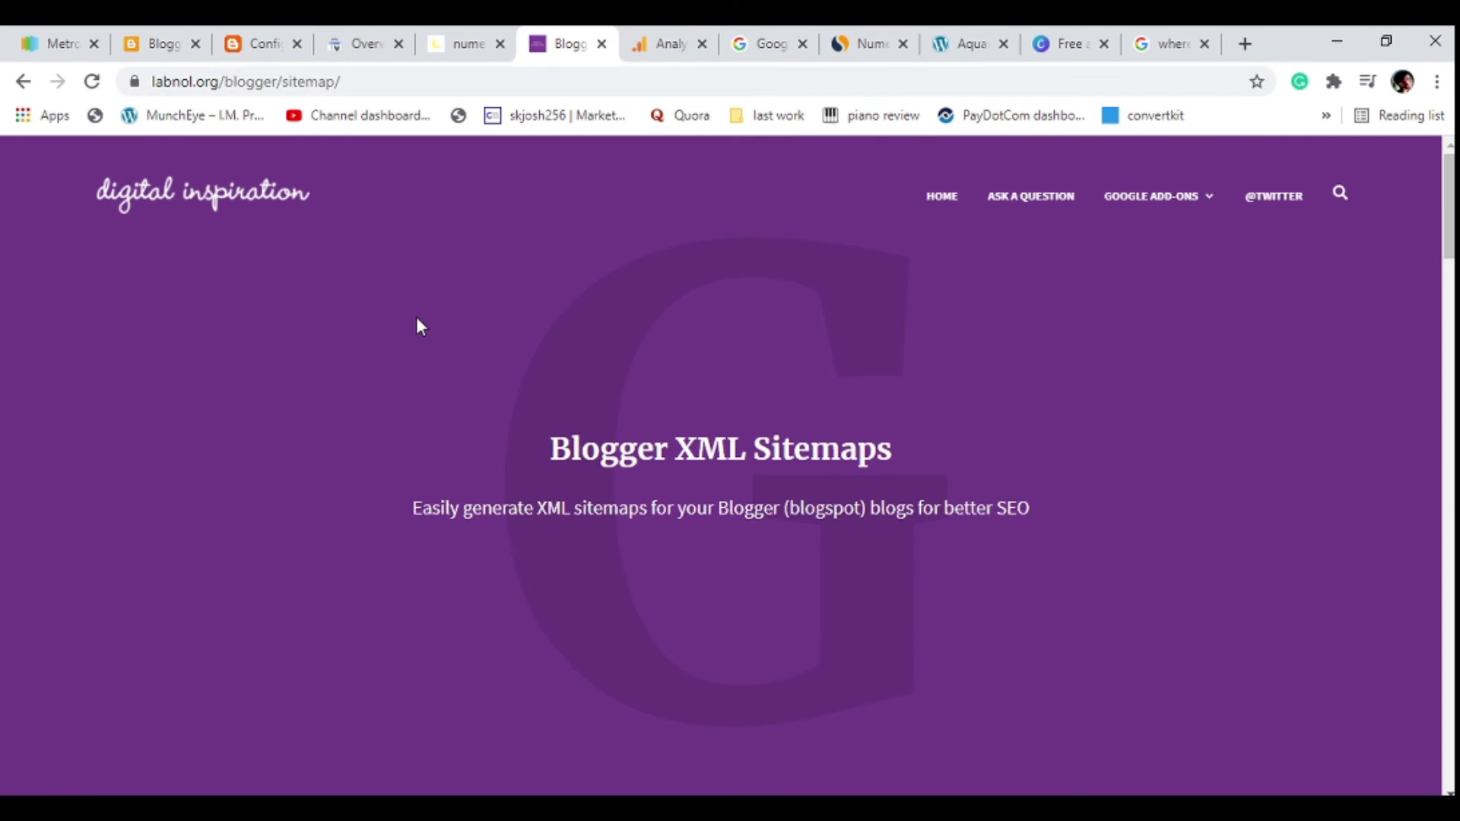
pyautogui.scroll(-10, 418, 304)
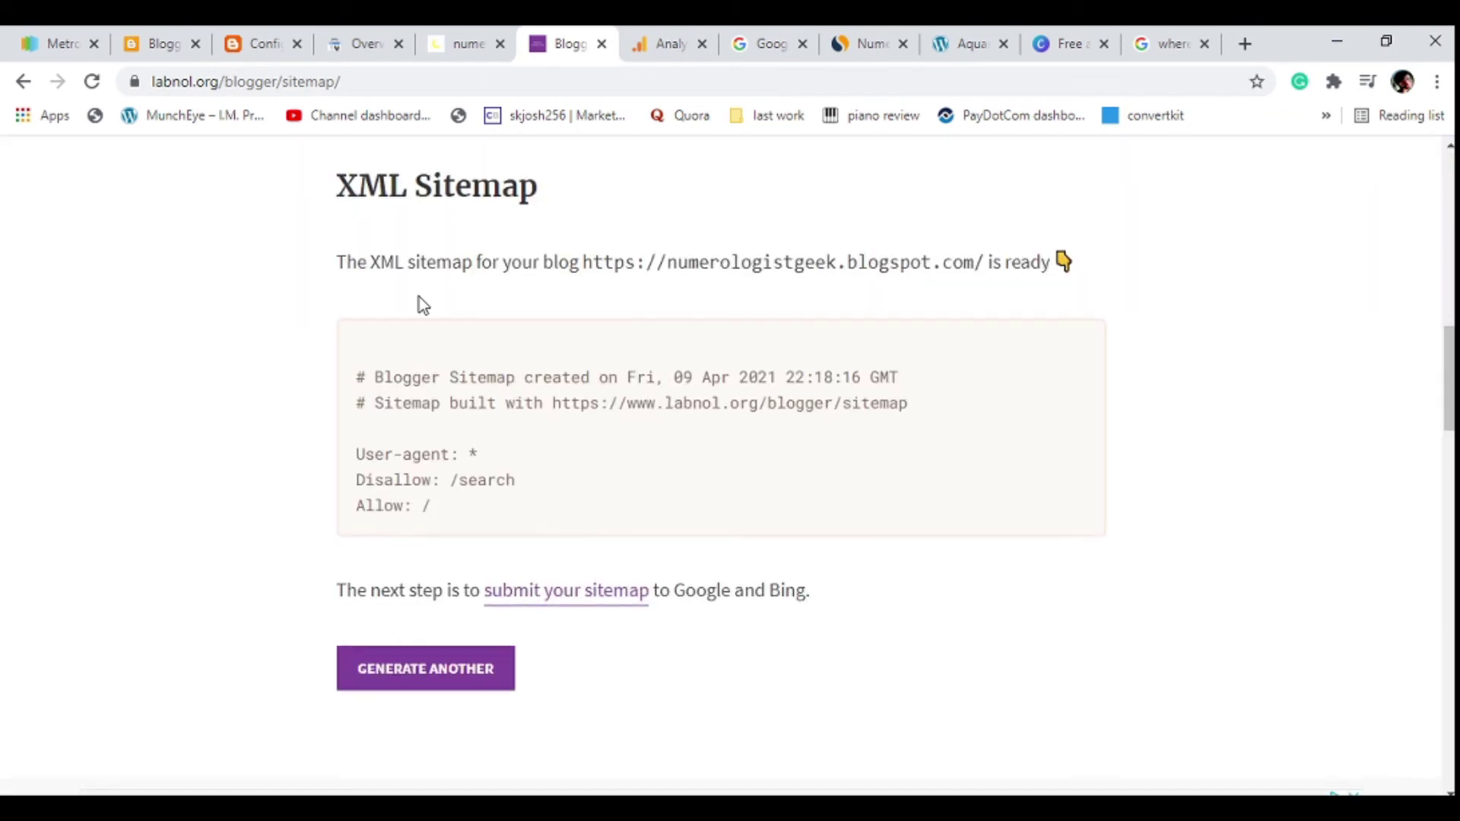
pyautogui.scroll(3, 418, 299)
pyautogui.scroll(1, 422, 304)
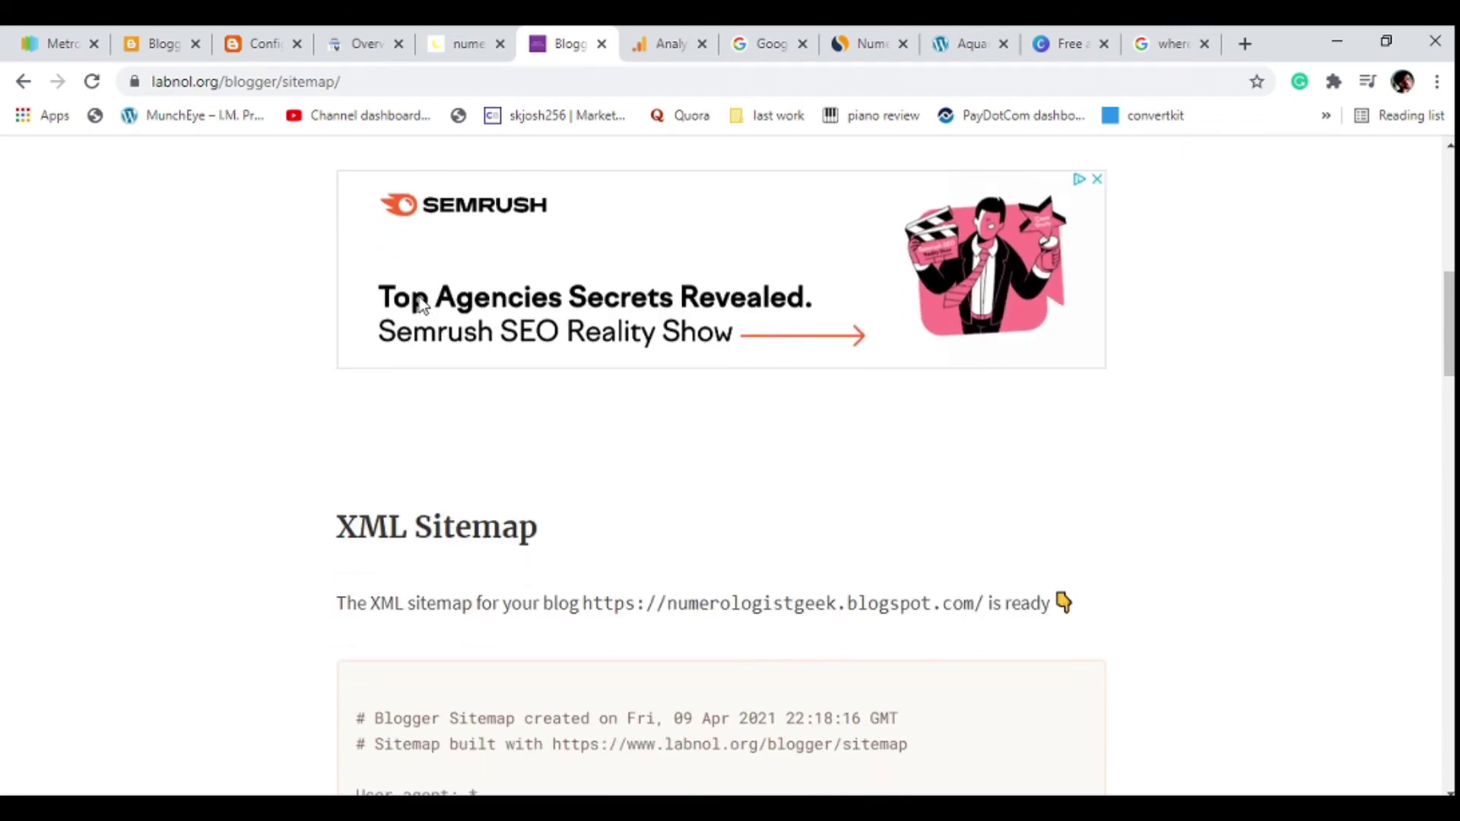
pyautogui.scroll(-5, 420, 304)
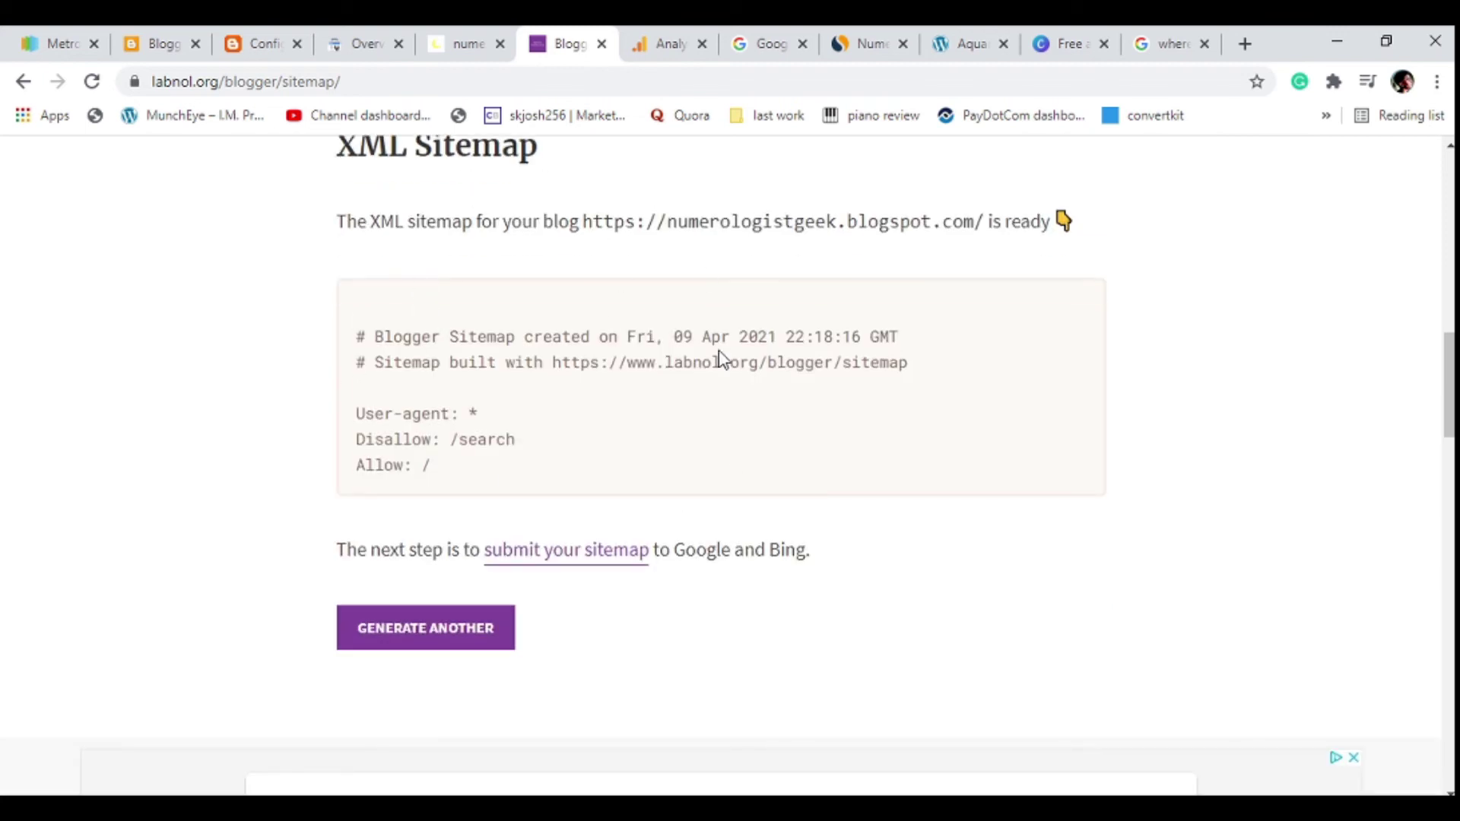
pyautogui.scroll(-2, 720, 357)
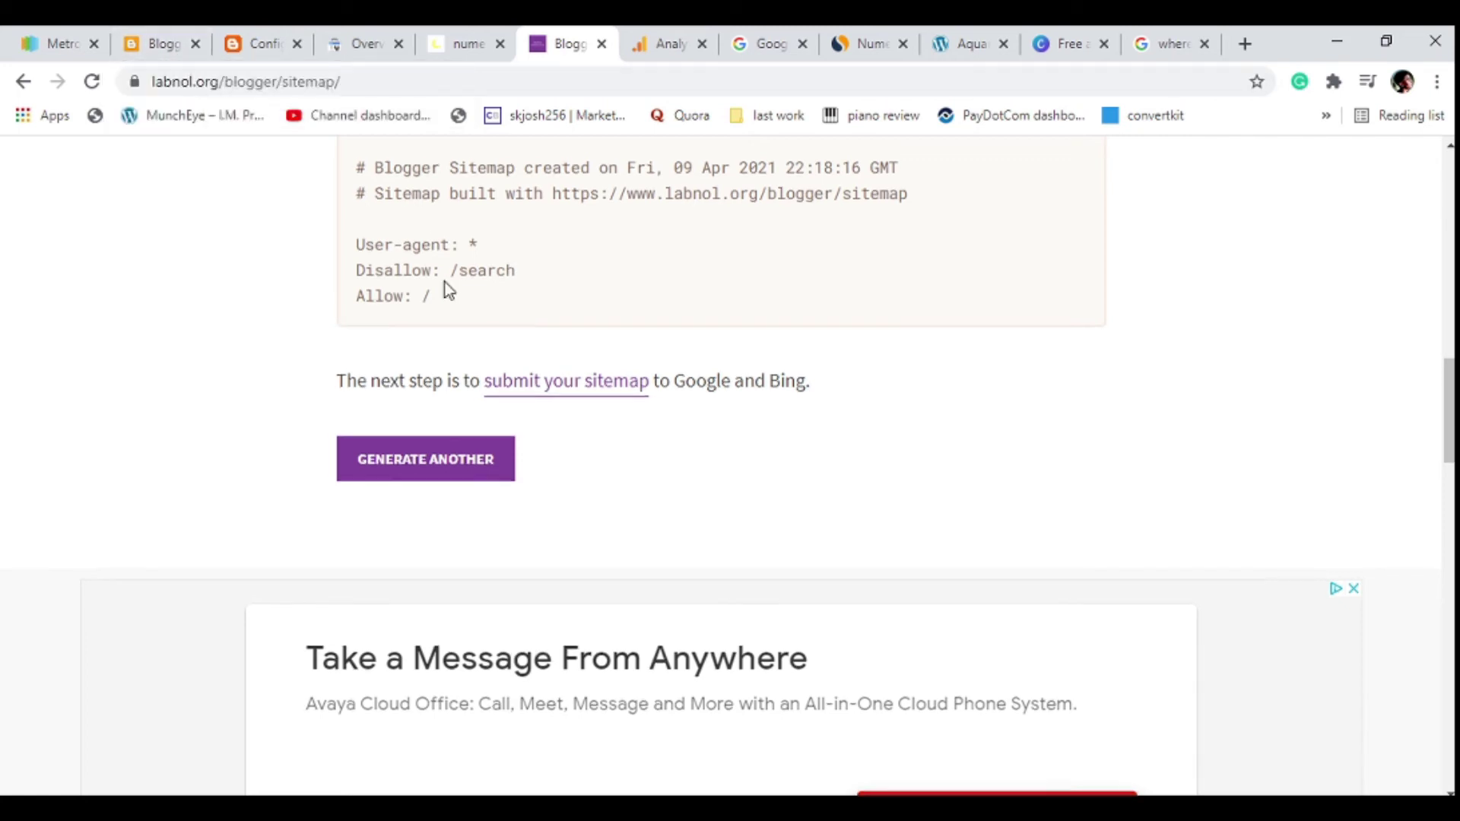
pyautogui.scroll(2, 445, 286)
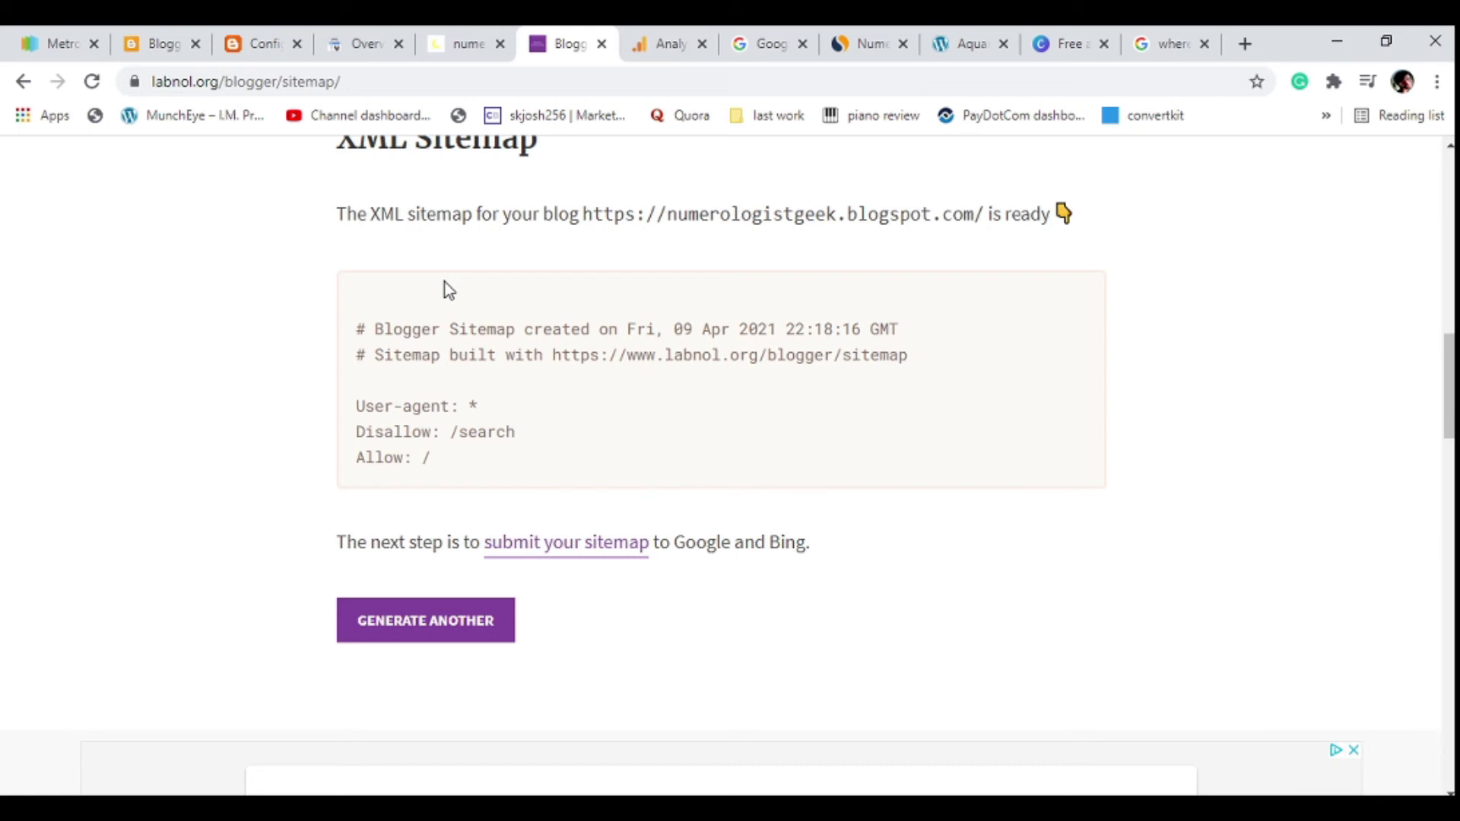
pyautogui.scroll(7, 448, 289)
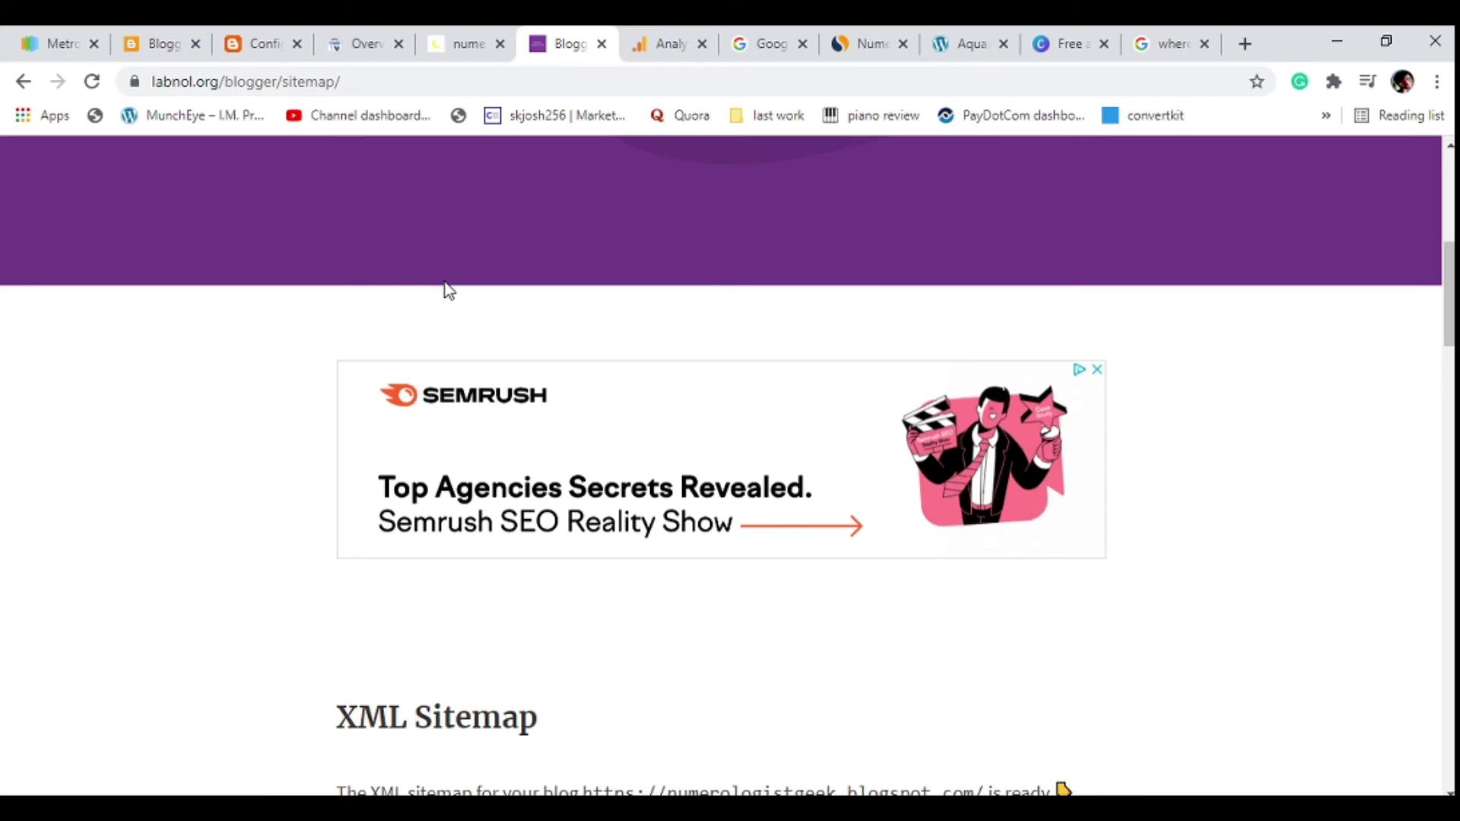
pyautogui.scroll(-2, 449, 283)
pyautogui.scroll(-1, 452, 280)
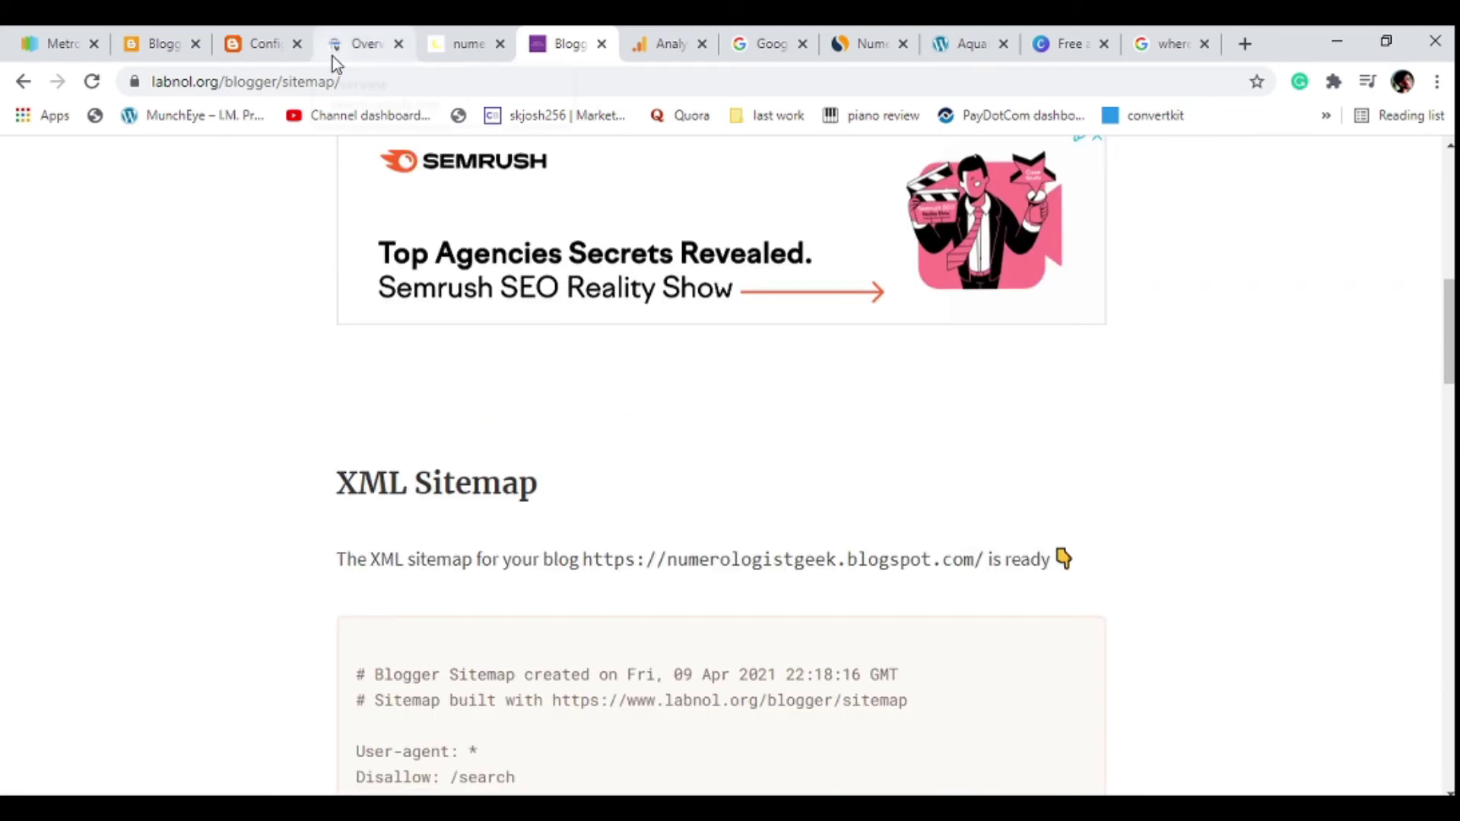
# Close the favicon configuration page and save the labnol.org sitemap code as the custom robots.txt in the Blogger settings.
pyautogui.click(247, 44)
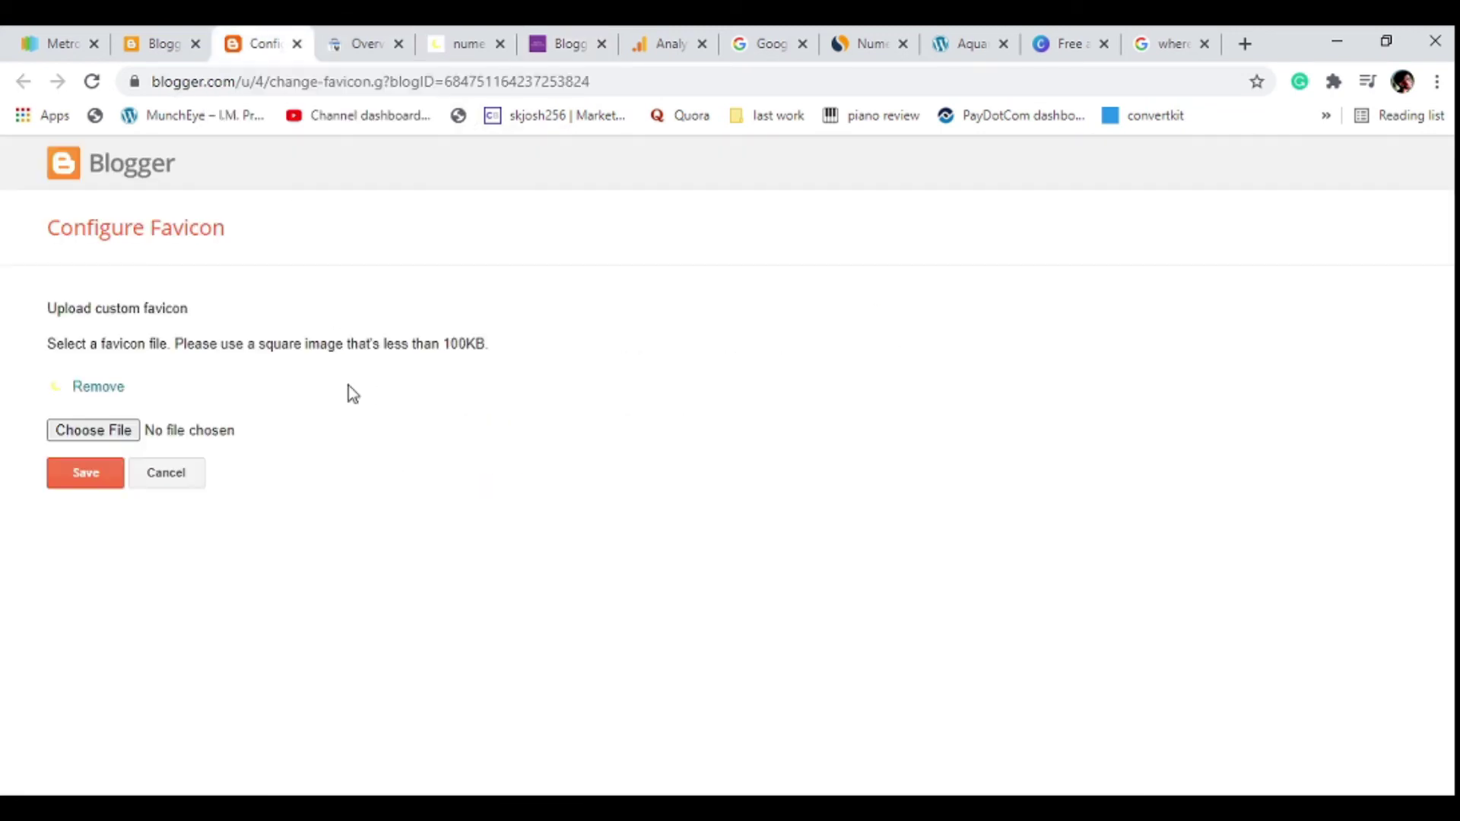
pyautogui.click(298, 43)
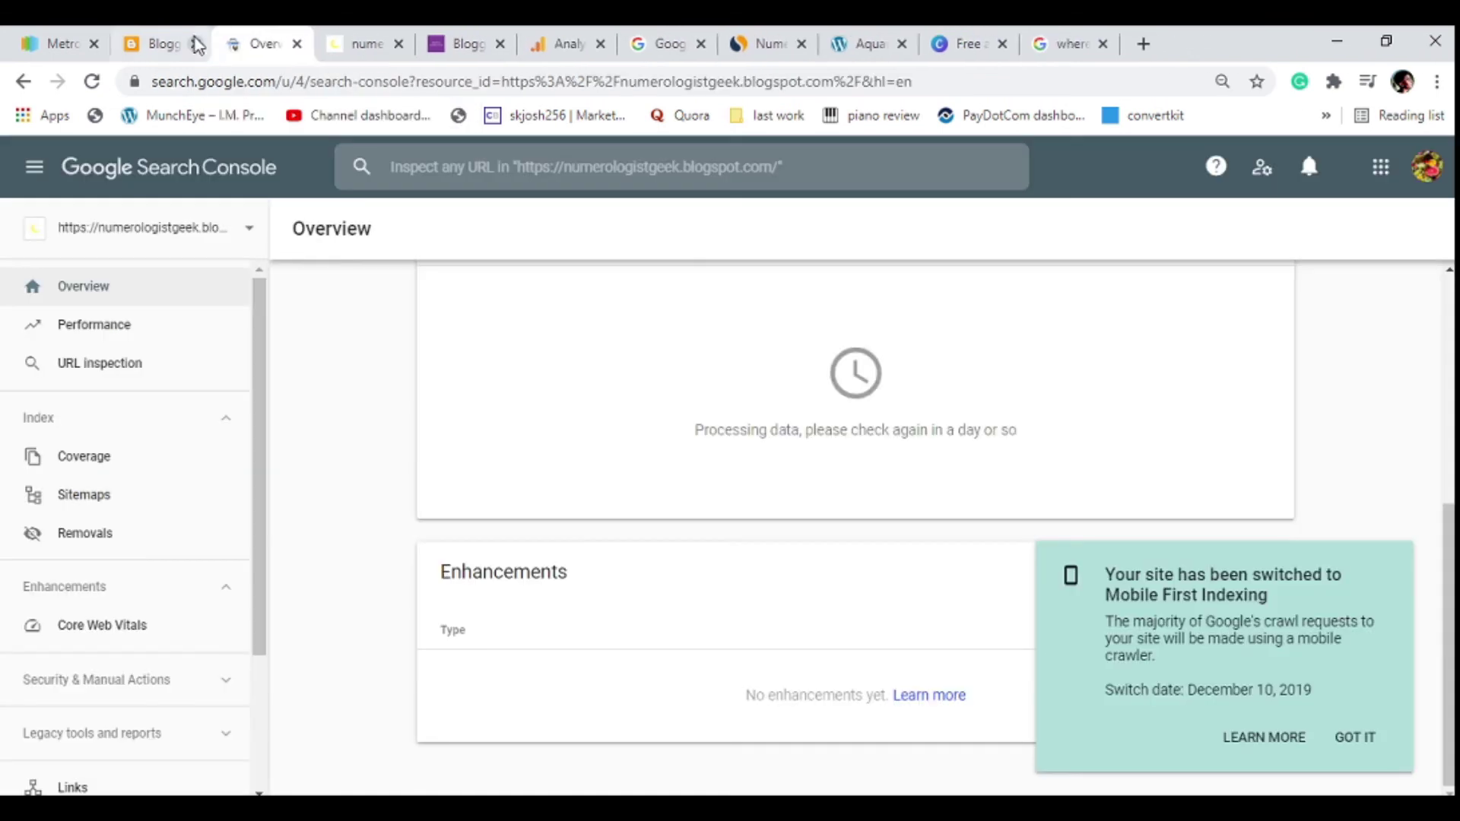
pyautogui.click(163, 45)
pyautogui.scroll(-2, 545, 434)
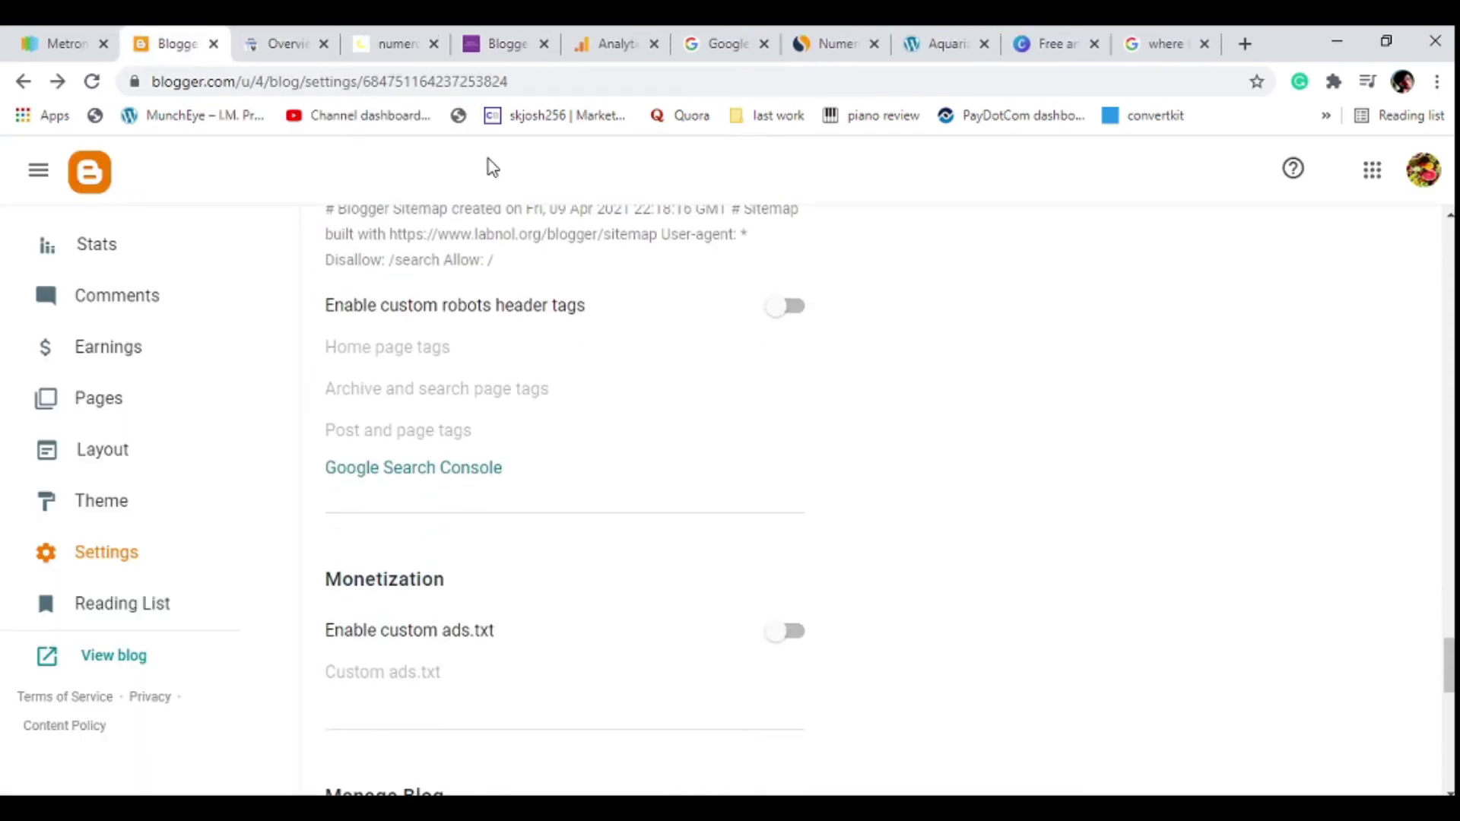
pyautogui.click(457, 262)
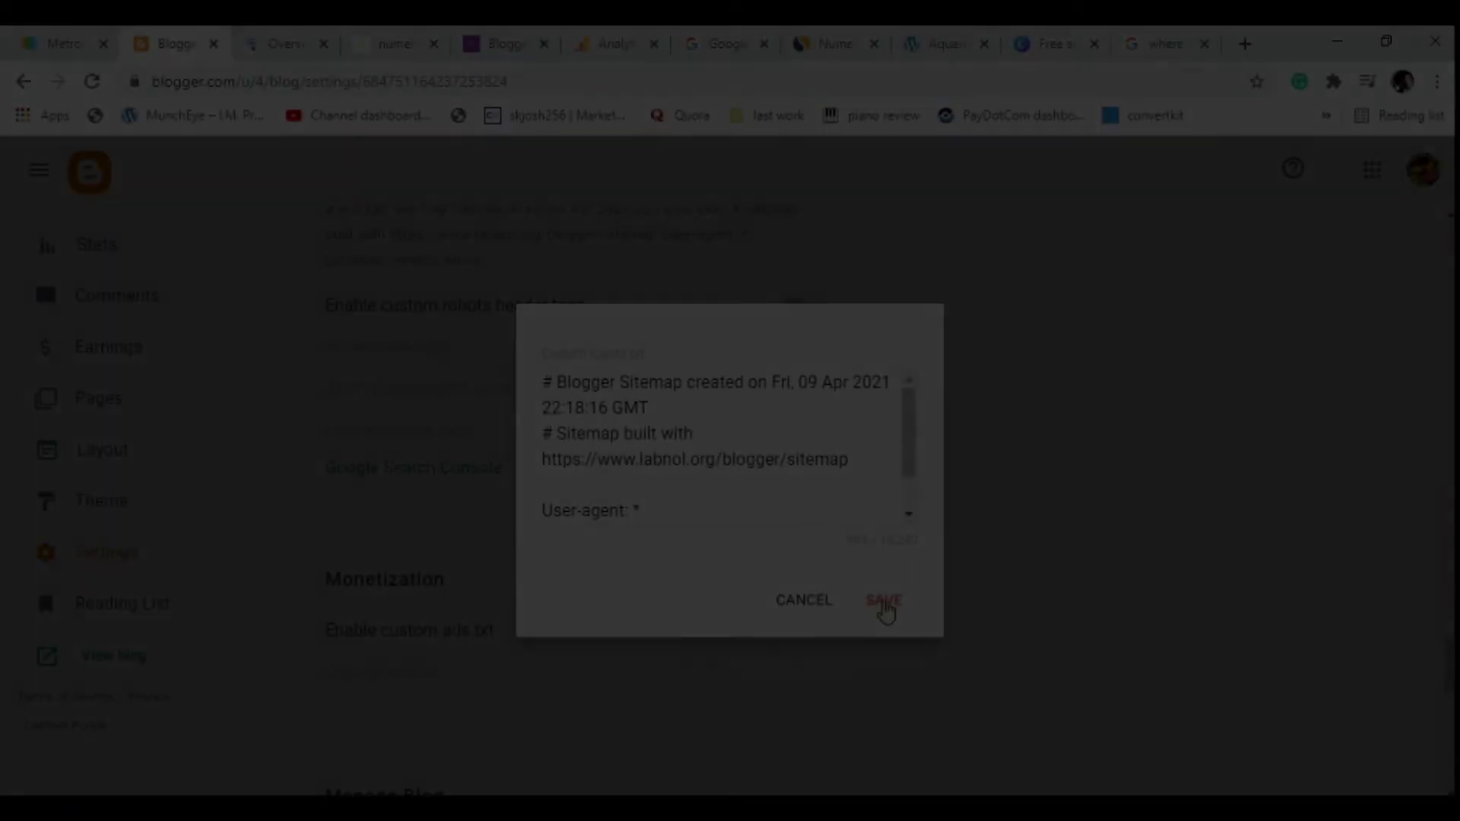
pyautogui.click(884, 600)
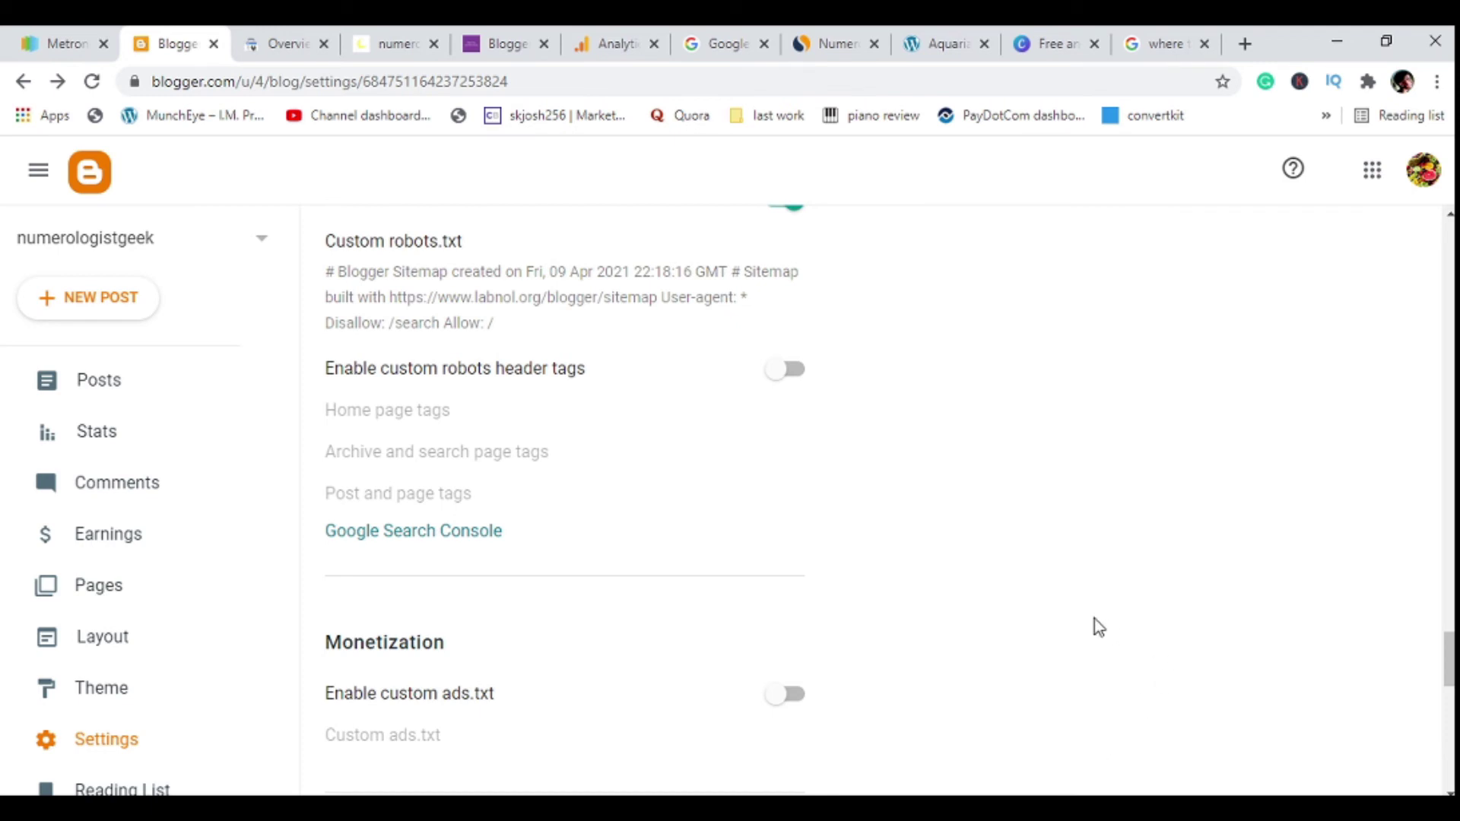
# Open Google Search Console from the Crawlers and indexing settings, look over its overview and available reports, and close it.
pyautogui.click(423, 532)
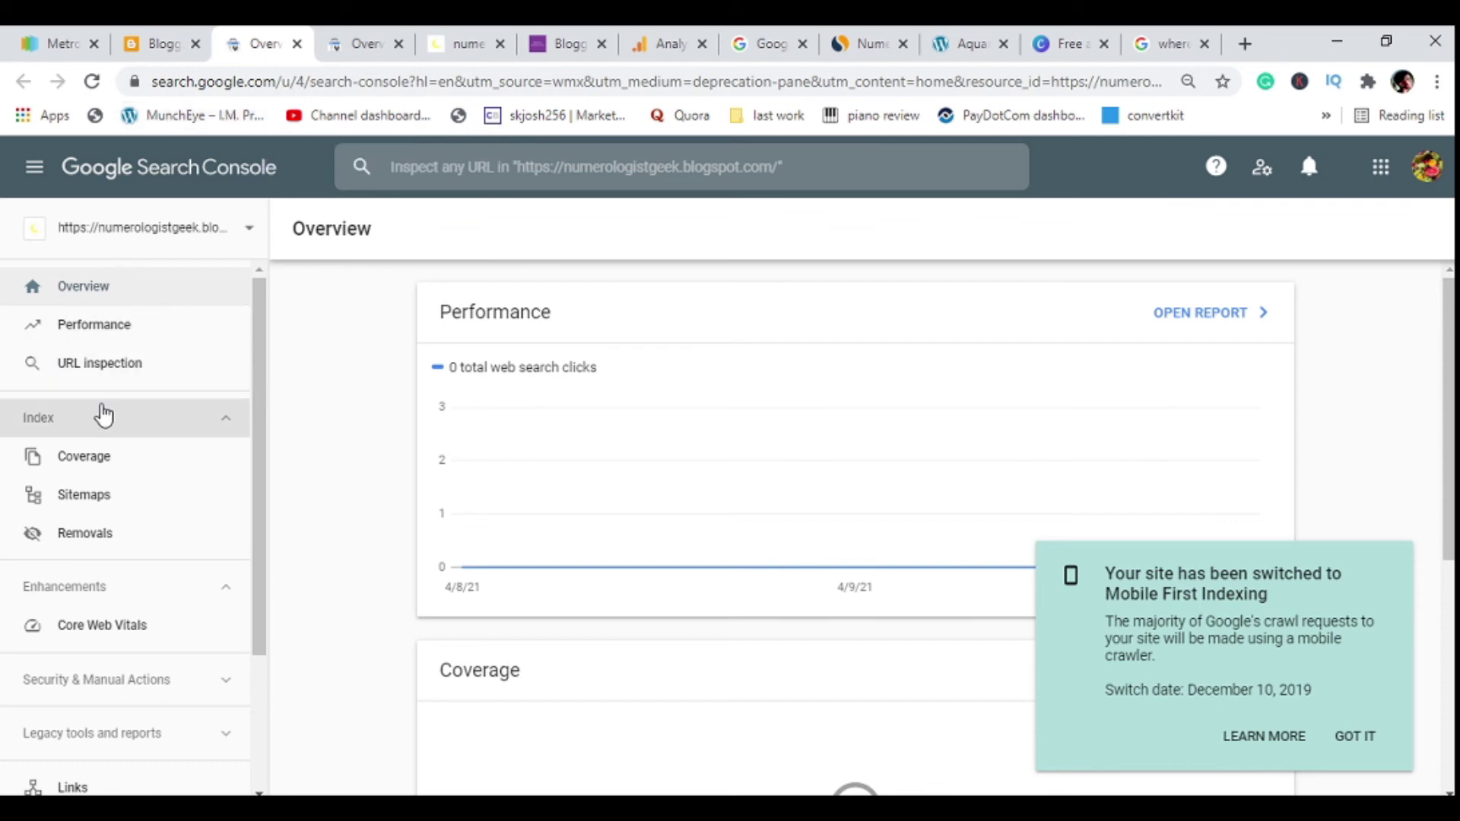
pyautogui.scroll(-2, 113, 401)
pyautogui.scroll(-1, 113, 401)
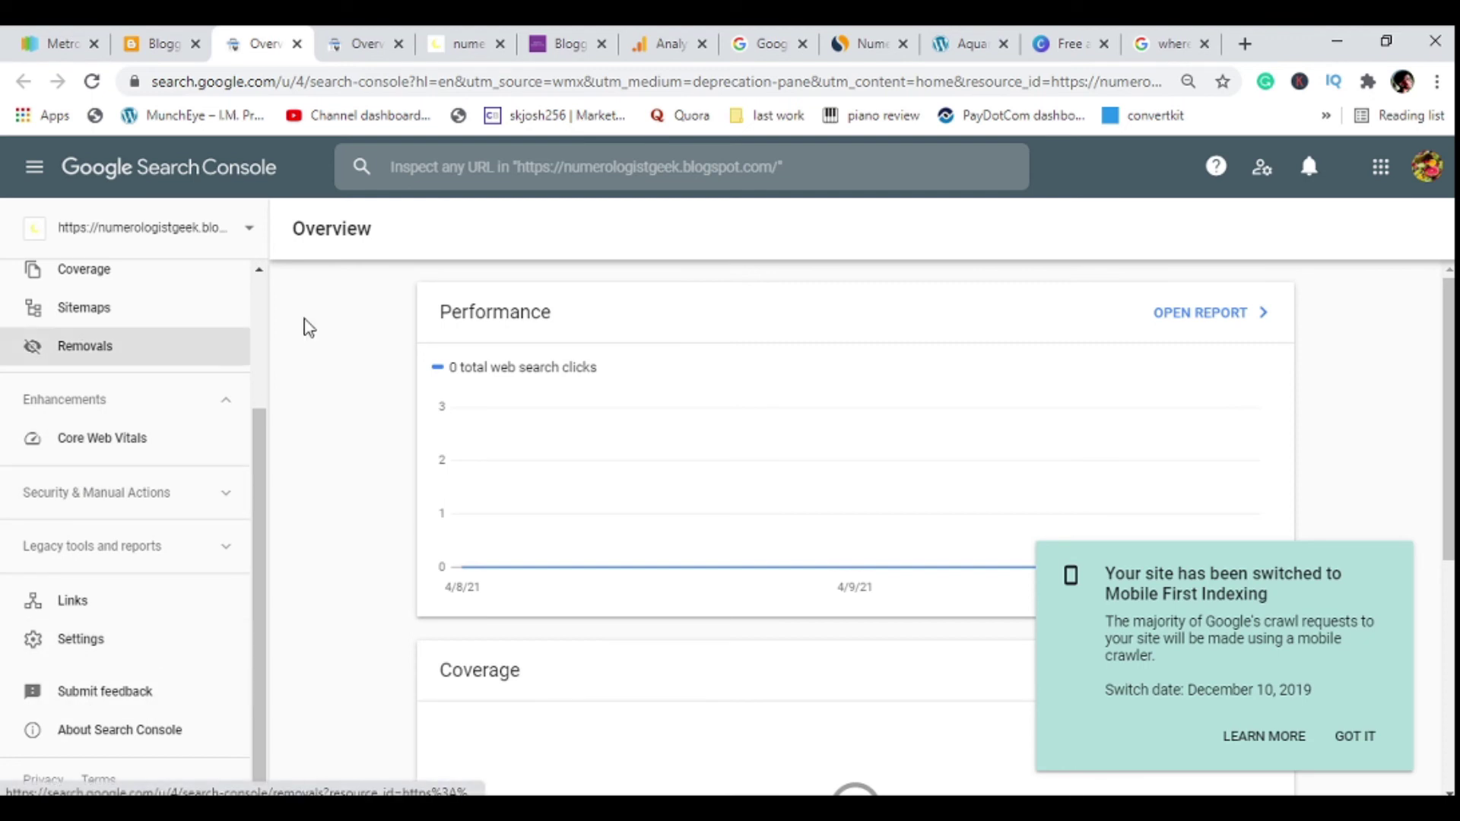
pyautogui.scroll(3, 159, 332)
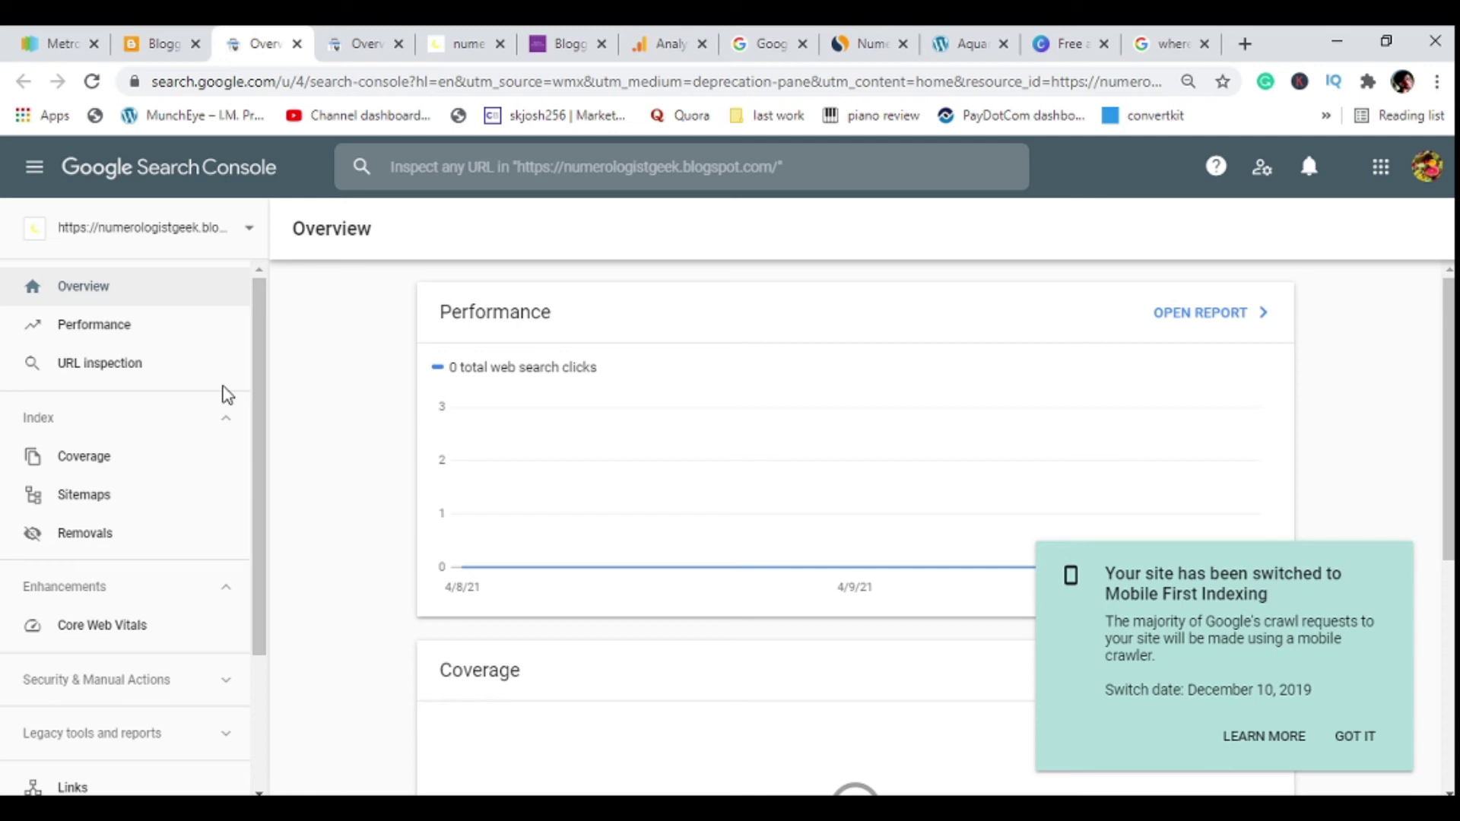
pyautogui.click(163, 45)
pyautogui.click(266, 47)
pyautogui.click(297, 44)
# Review the remaining Blogger settings from Crawlers and indexing through Monetization, Manage Blog and Site feed, and return to the Basic section.
pyautogui.scroll(-5, 365, 404)
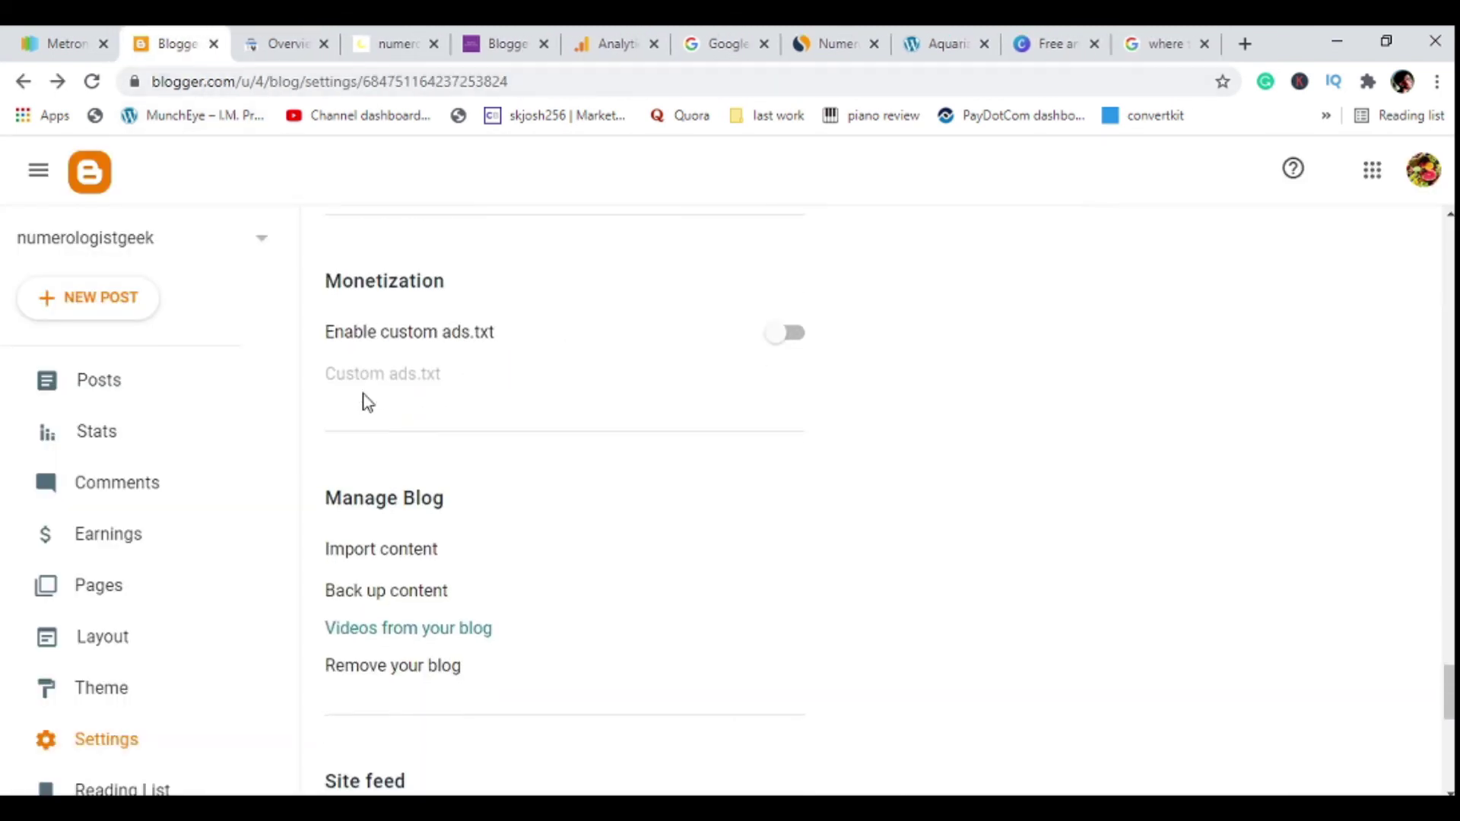
pyautogui.scroll(7, 368, 403)
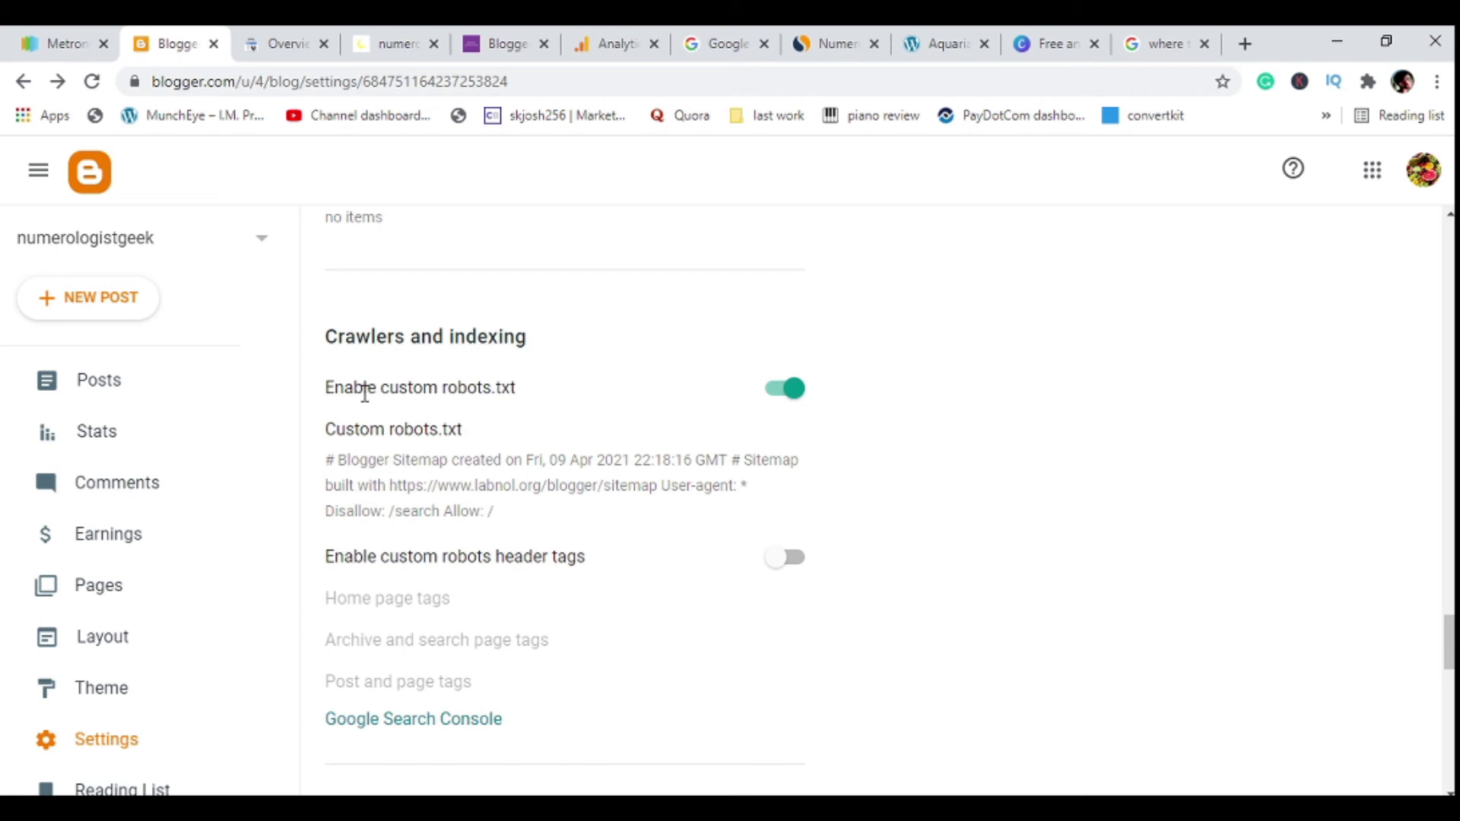
pyautogui.scroll(-10, 365, 393)
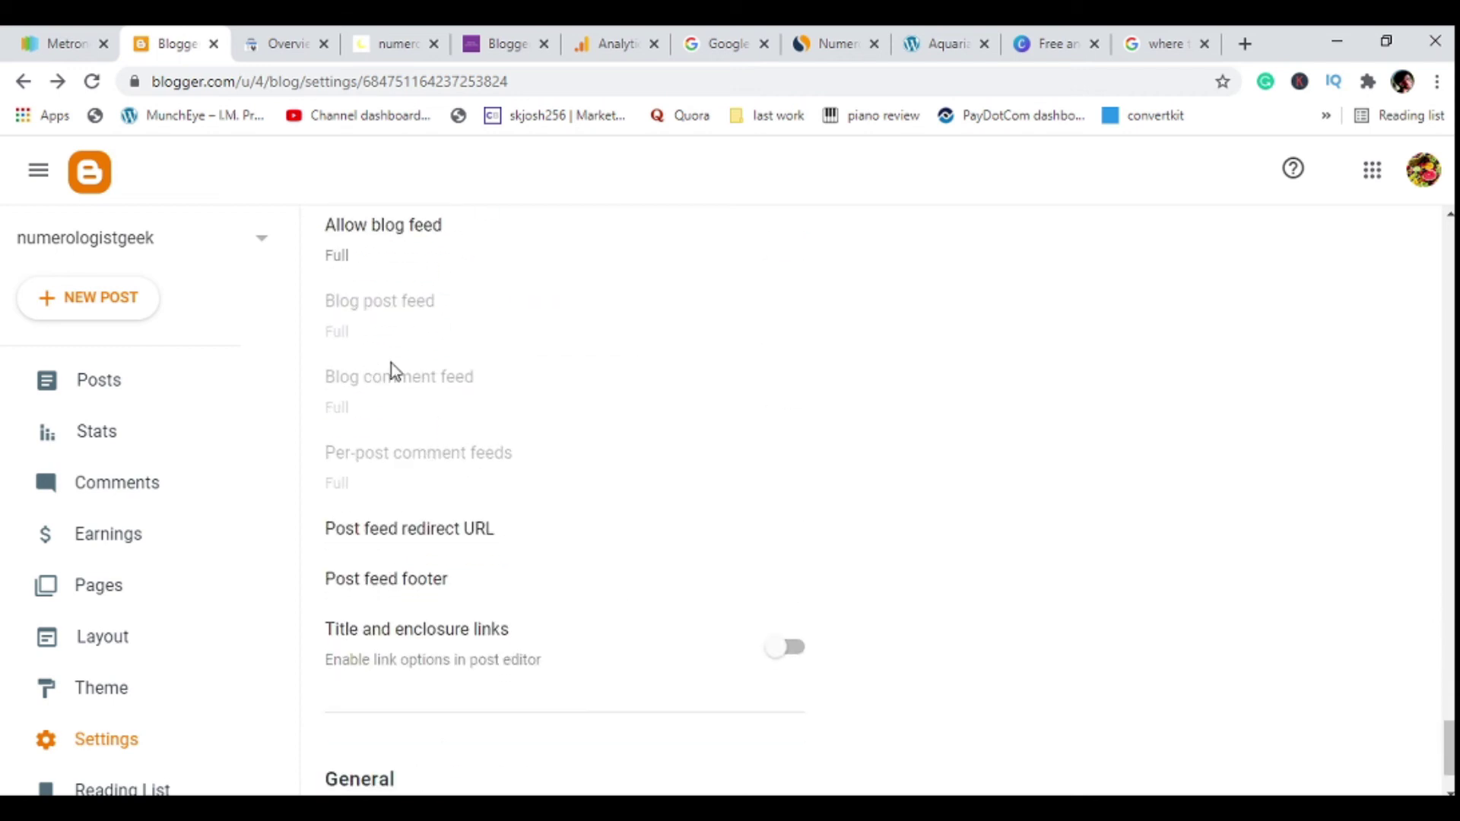
pyautogui.scroll(-1, 393, 370)
pyautogui.scroll(20, 403, 353)
pyautogui.scroll(6, 404, 359)
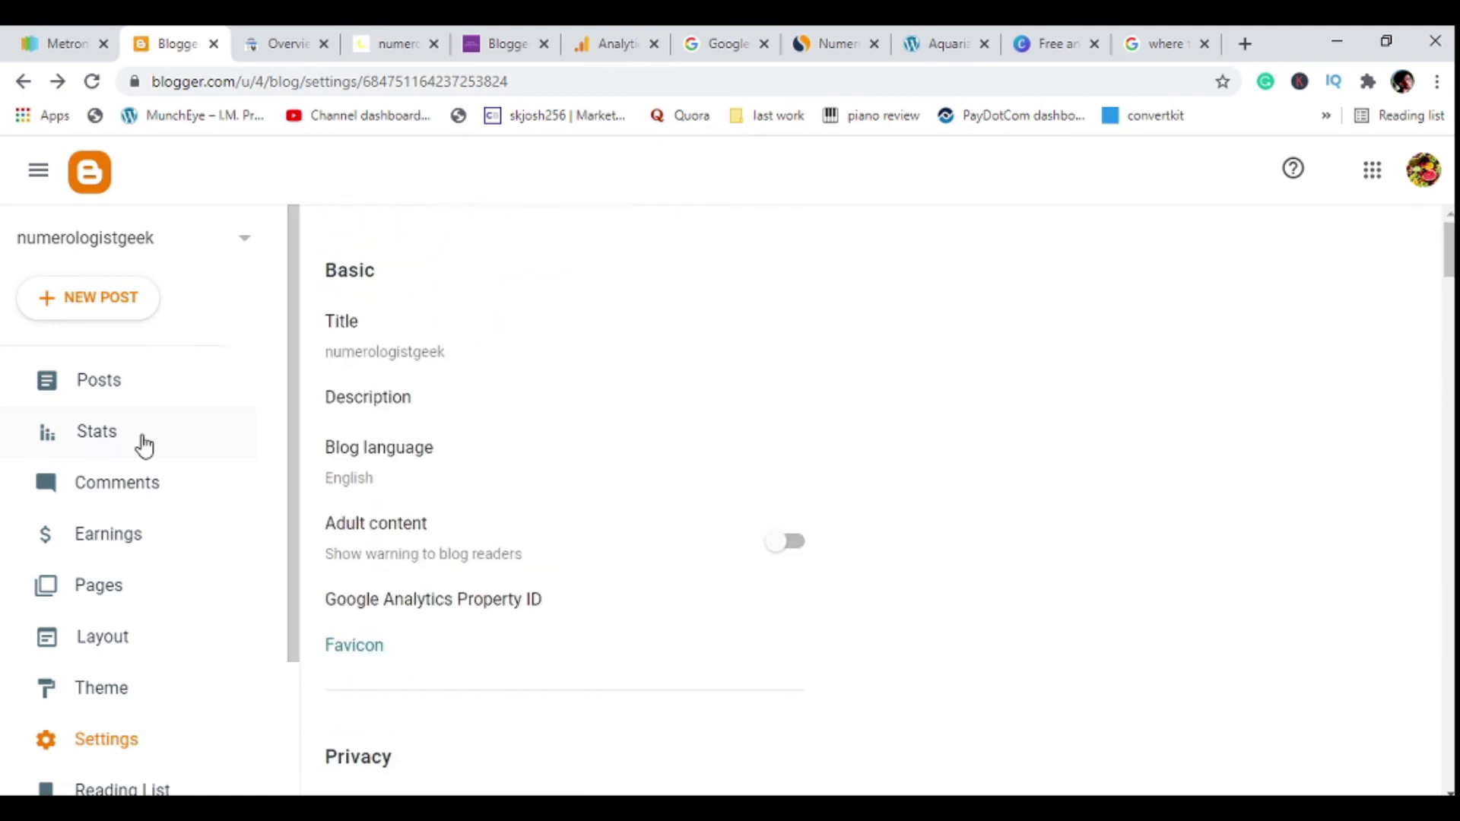
# Switch to the live numerologistgeek blog, reload it and examine the page from the header to the footer.
pyautogui.click(253, 36)
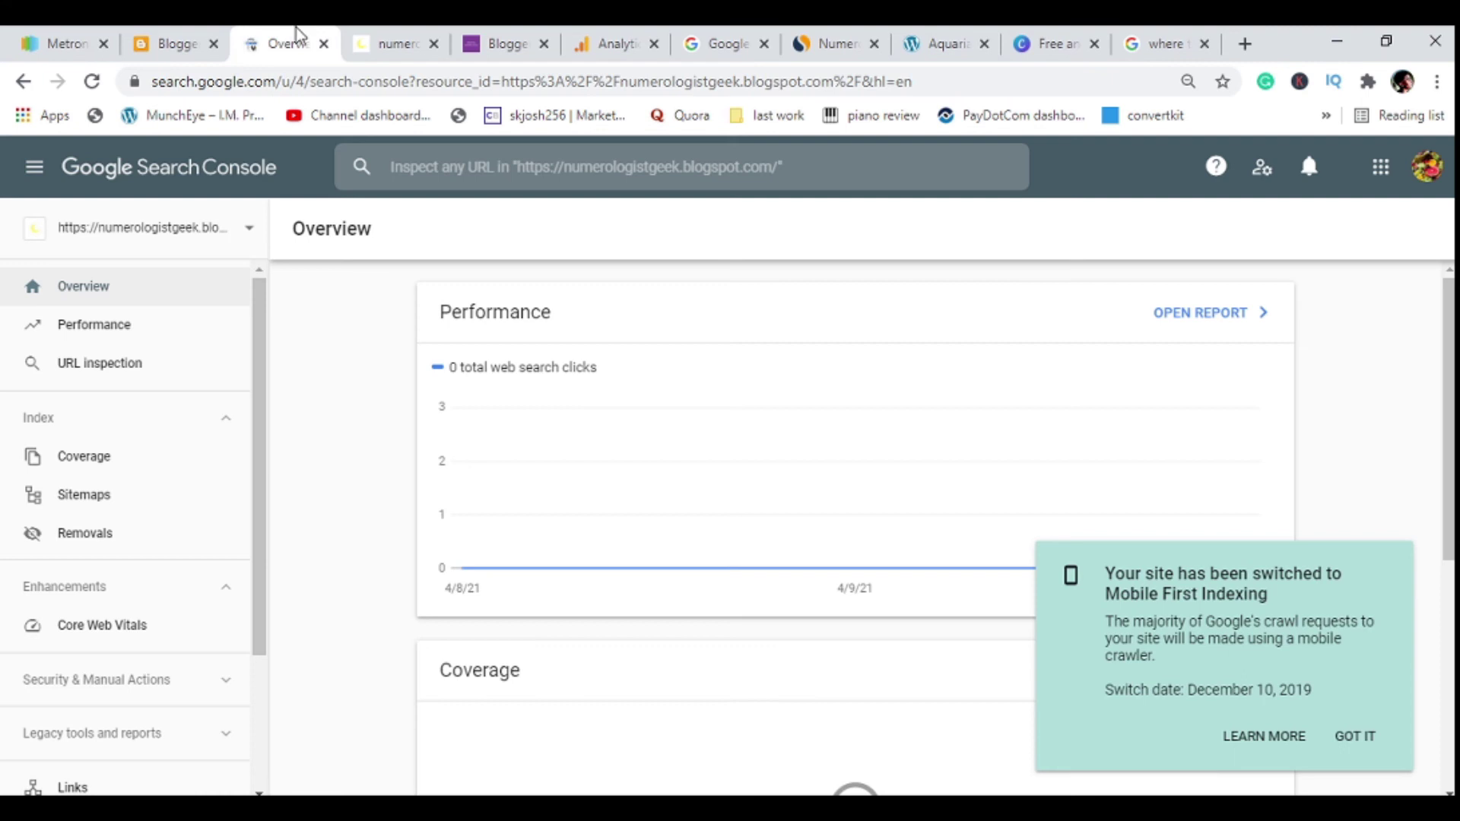
pyautogui.click(387, 39)
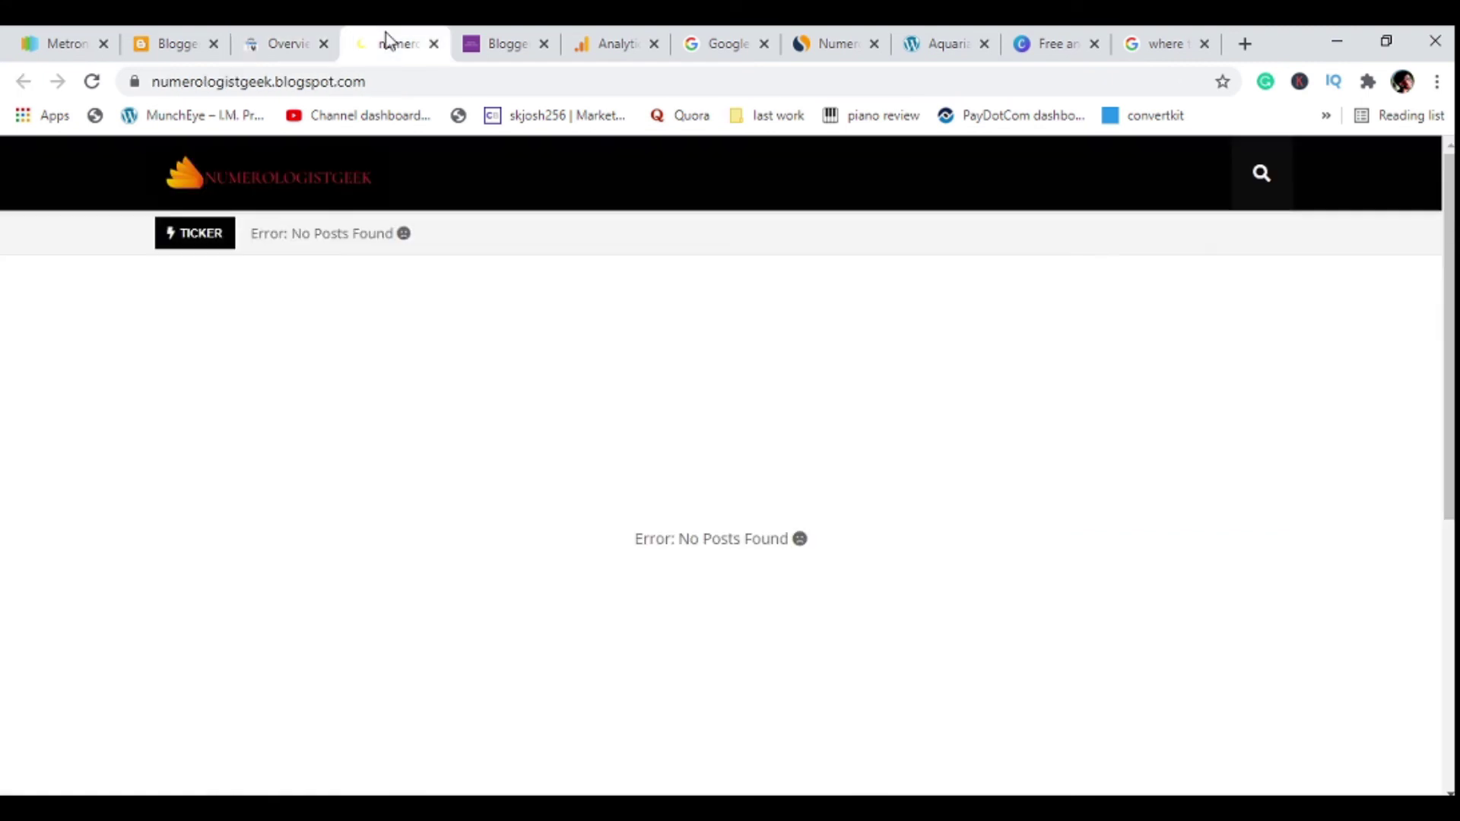
pyautogui.click(92, 82)
pyautogui.scroll(-5, 308, 413)
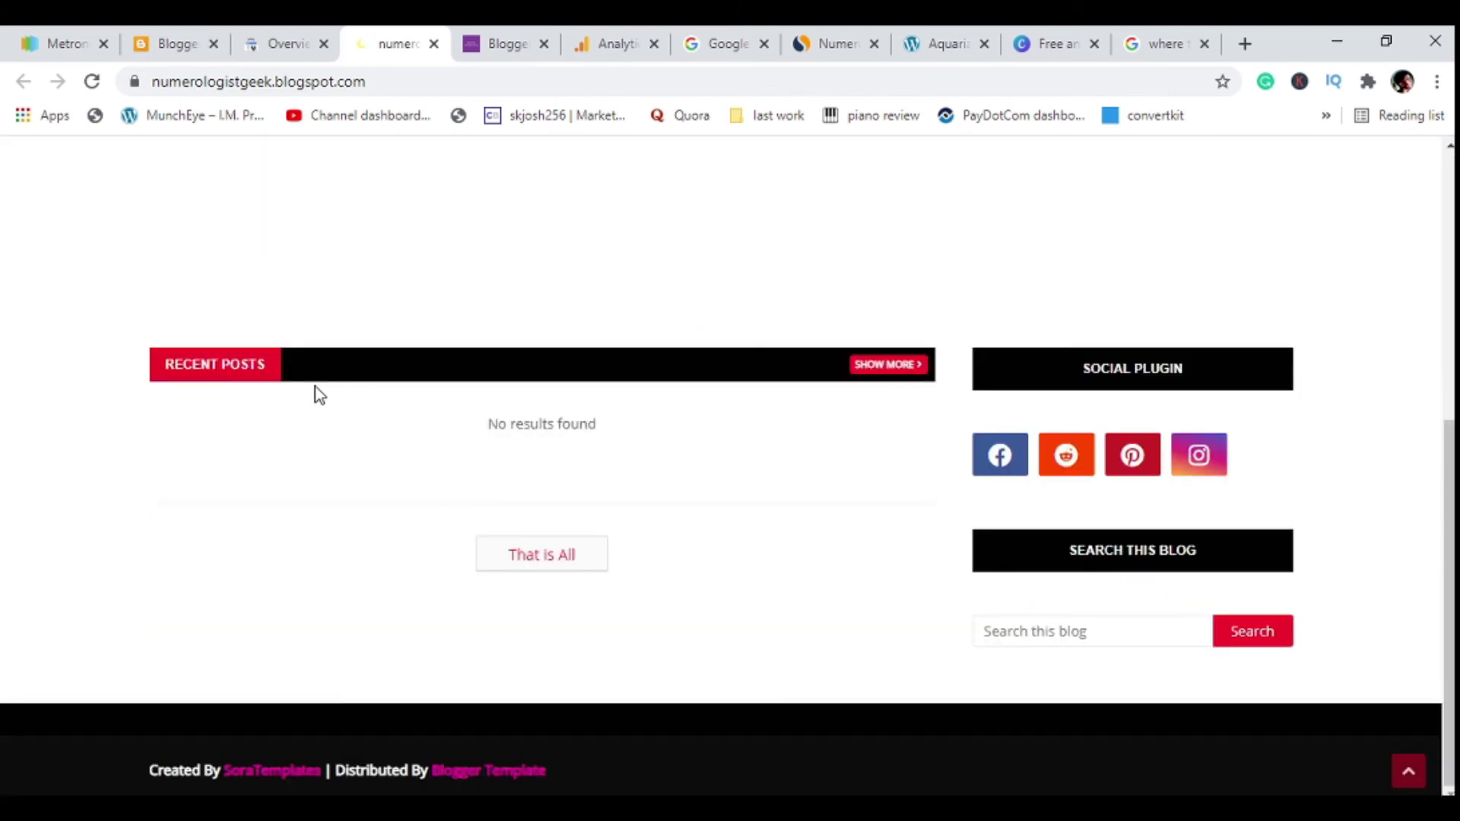
pyautogui.scroll(7, 315, 386)
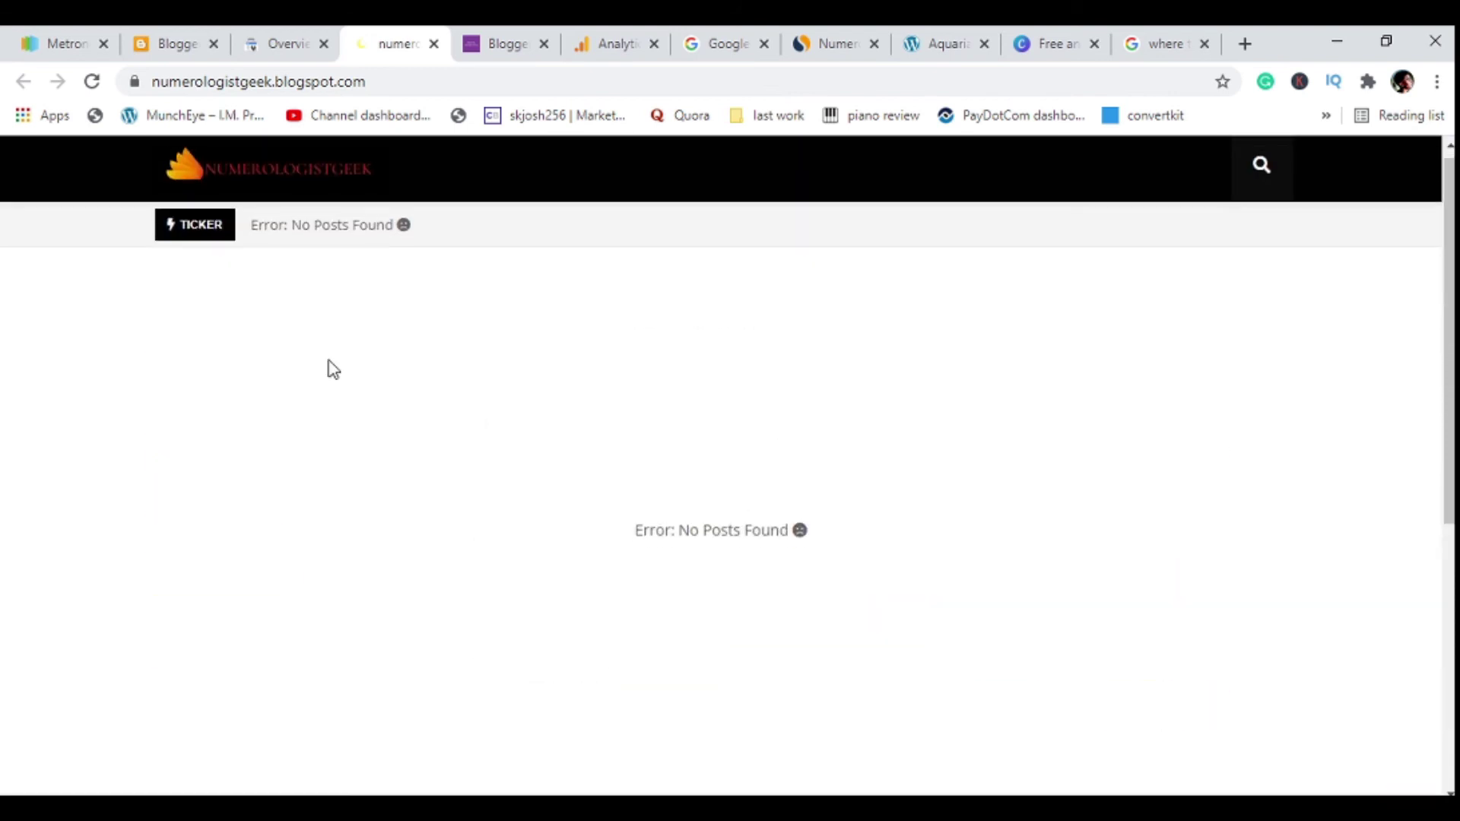
pyautogui.scroll(-7, 326, 369)
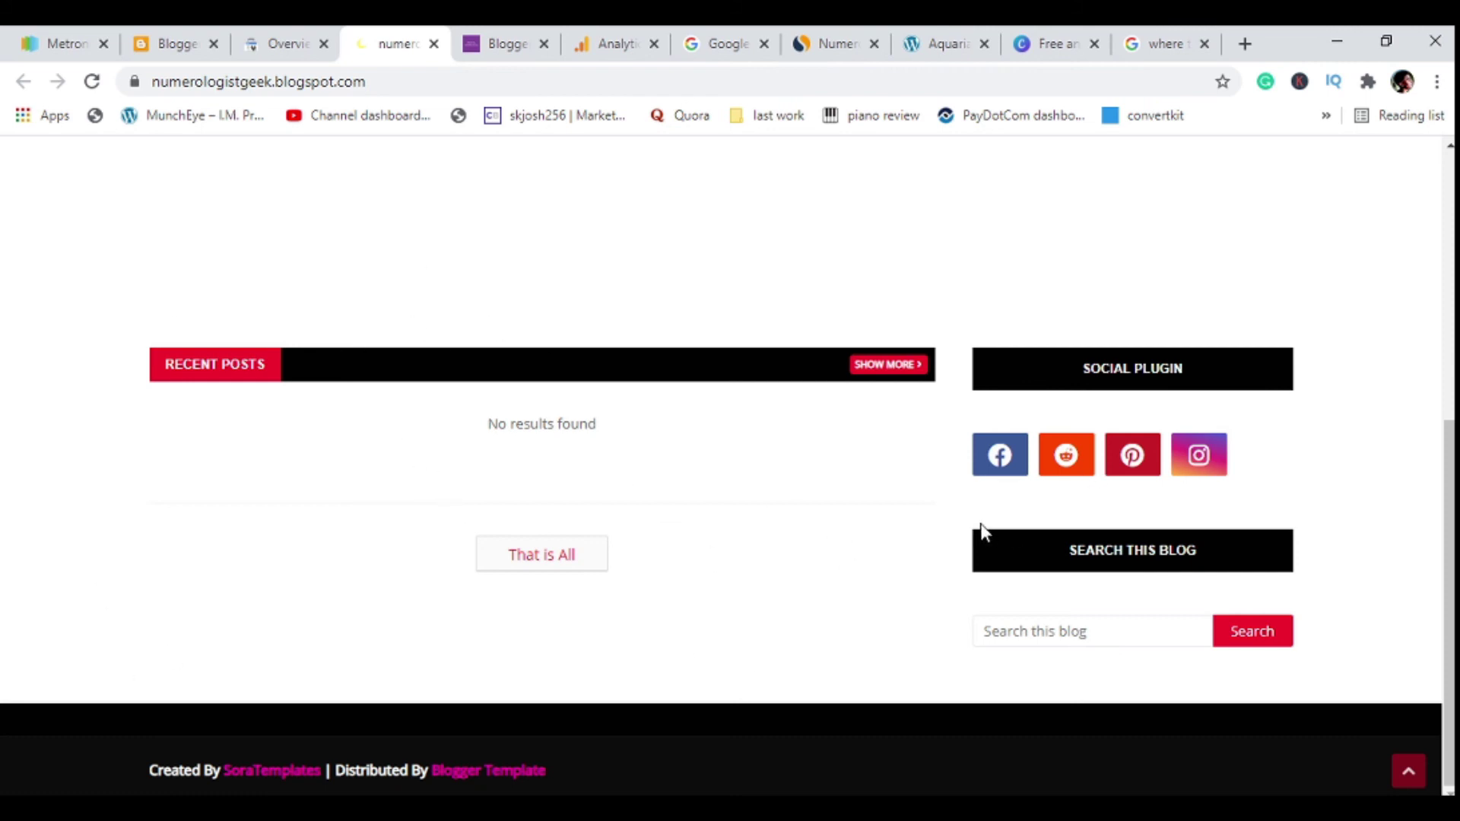
# Open the Facebook link in the blog's Social Plugin section and examine the page it leads to.
pyautogui.click(1000, 455)
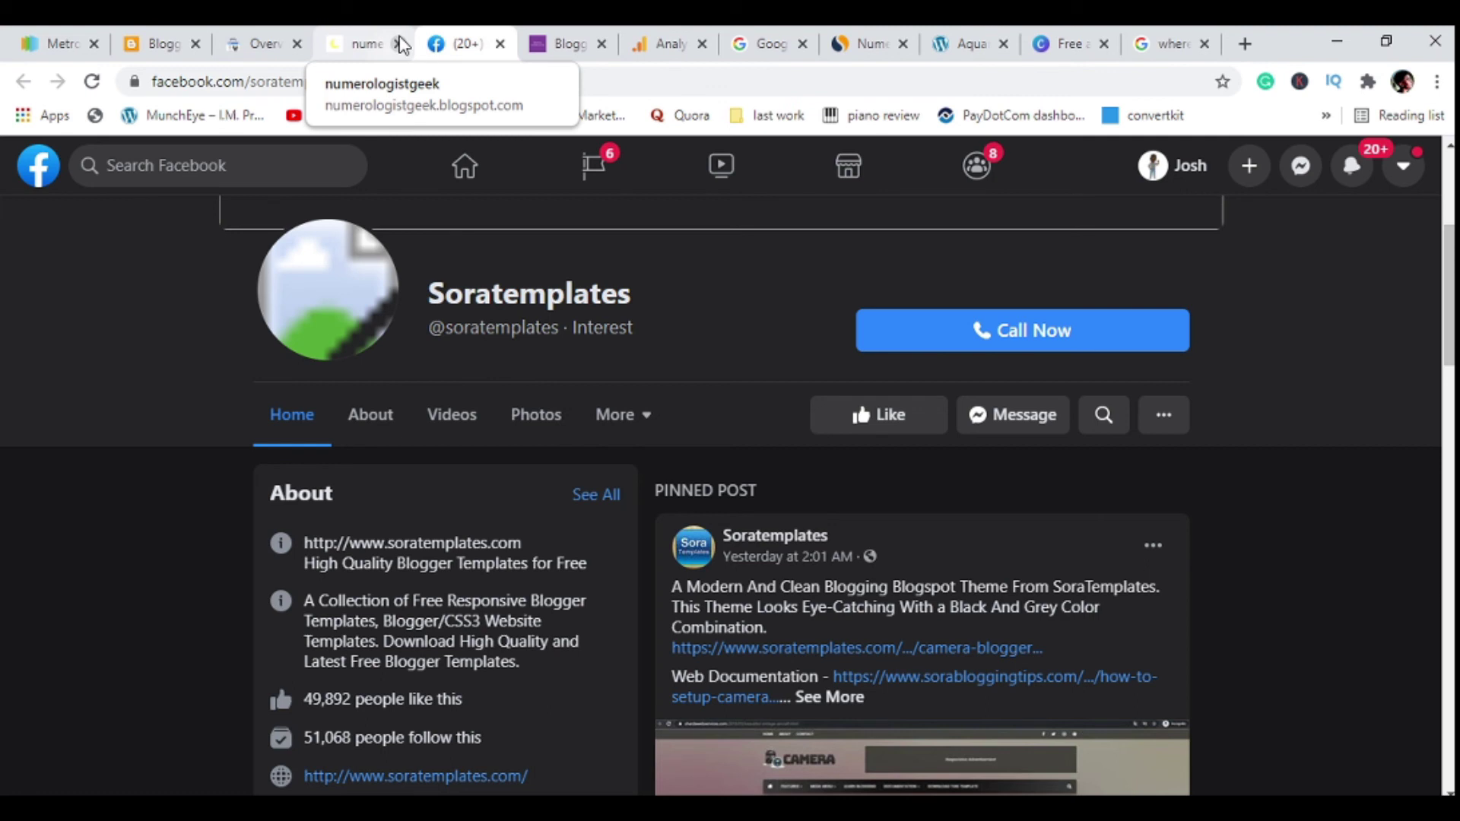
pyautogui.scroll(-15, 570, 368)
pyautogui.scroll(20, 522, 144)
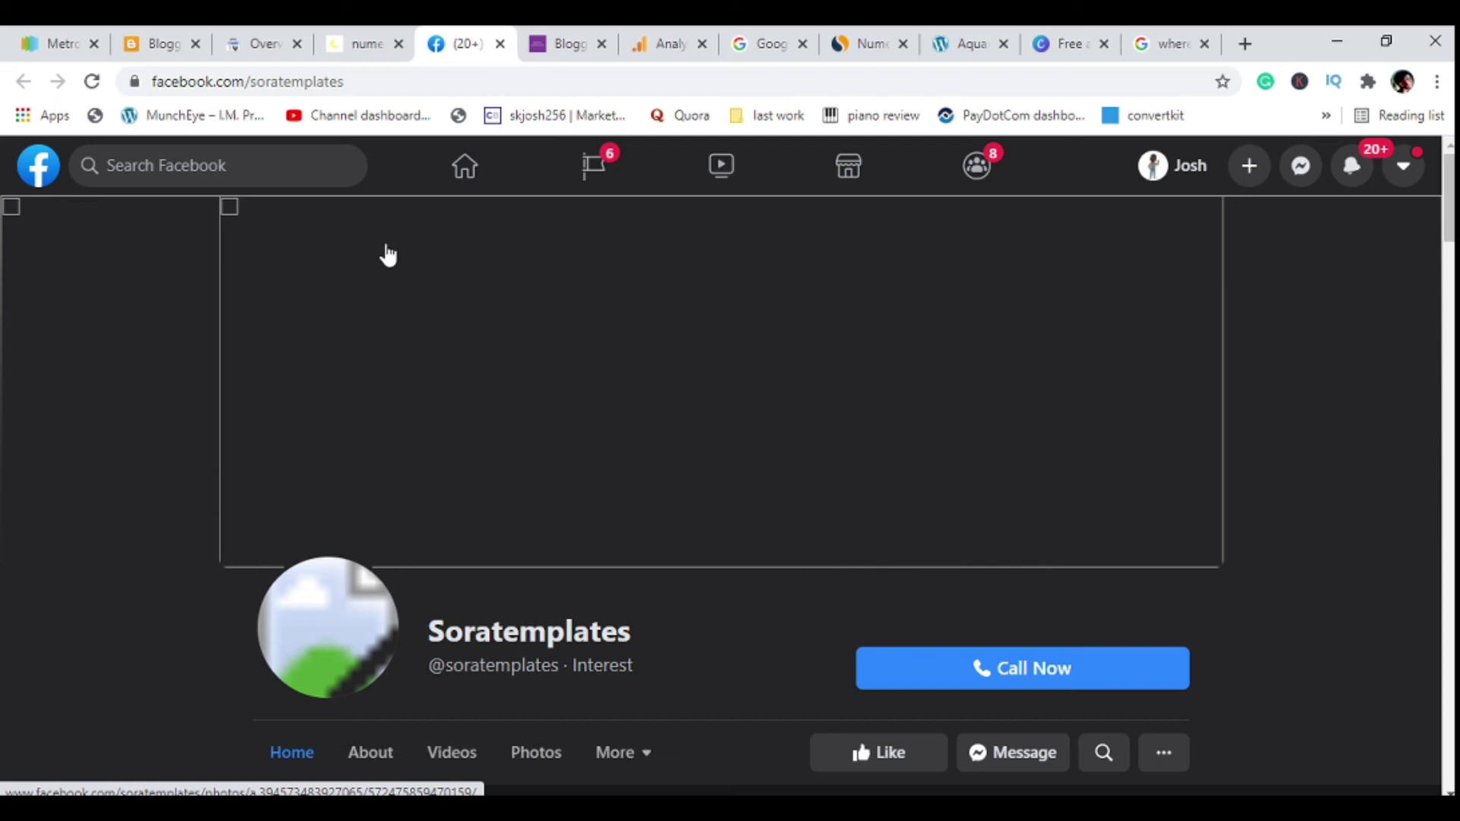
pyautogui.scroll(-3, 389, 251)
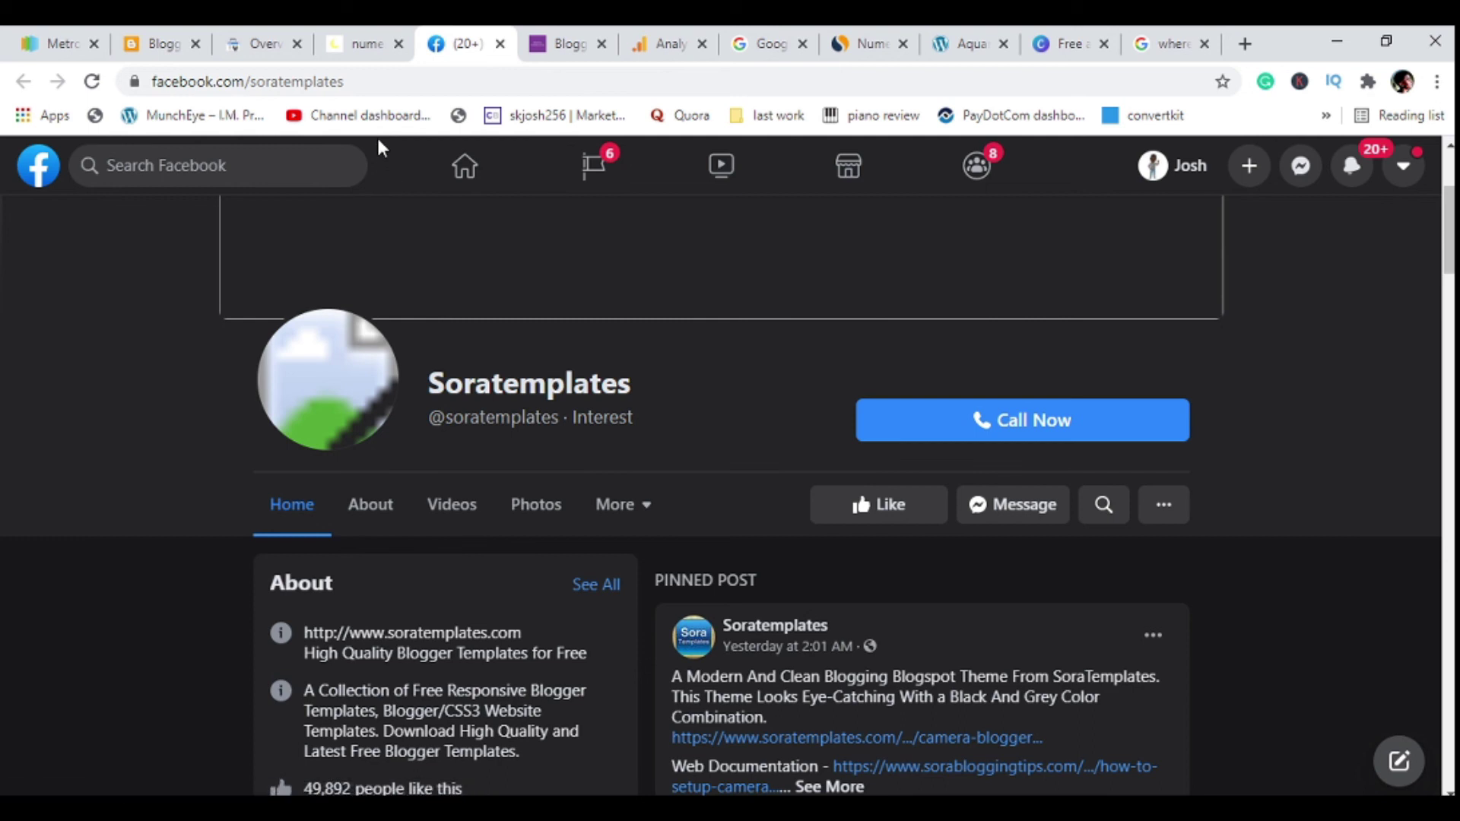
# Return to the live blog and look over its layout again down to the Recent Posts and Social Plugin sections.
pyautogui.click(358, 43)
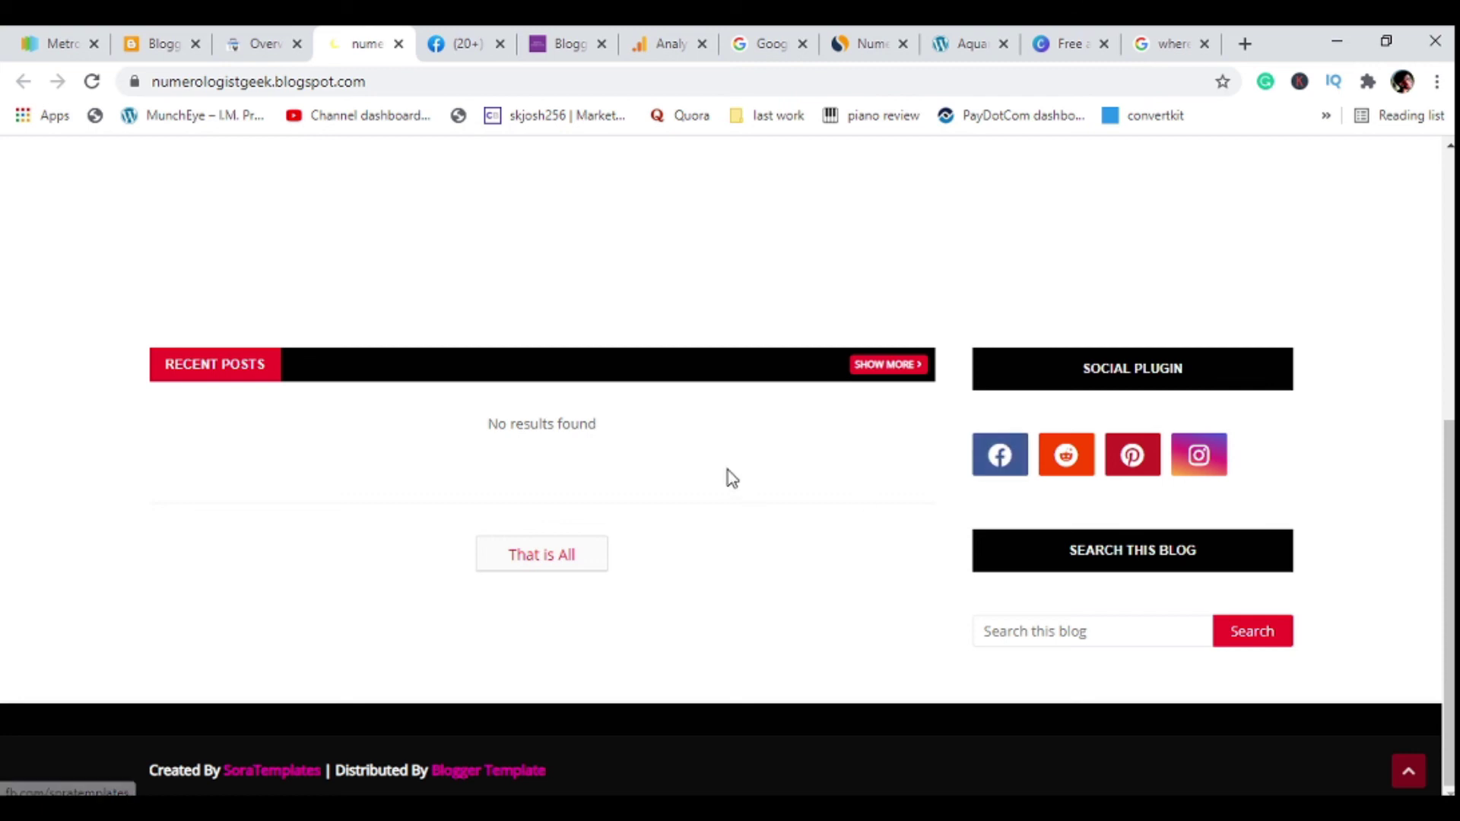
pyautogui.scroll(8, 730, 479)
pyautogui.scroll(-8, 730, 464)
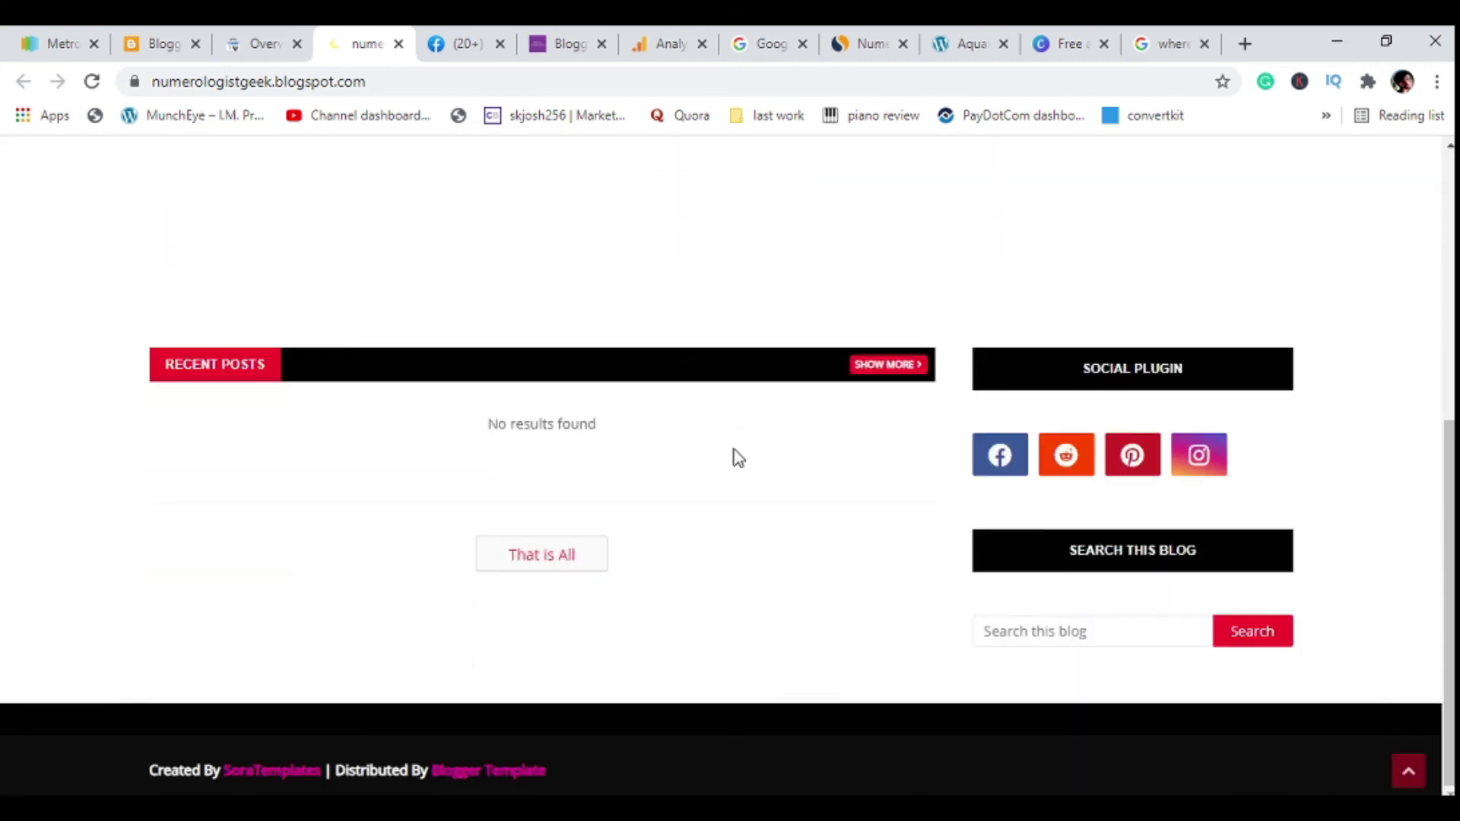